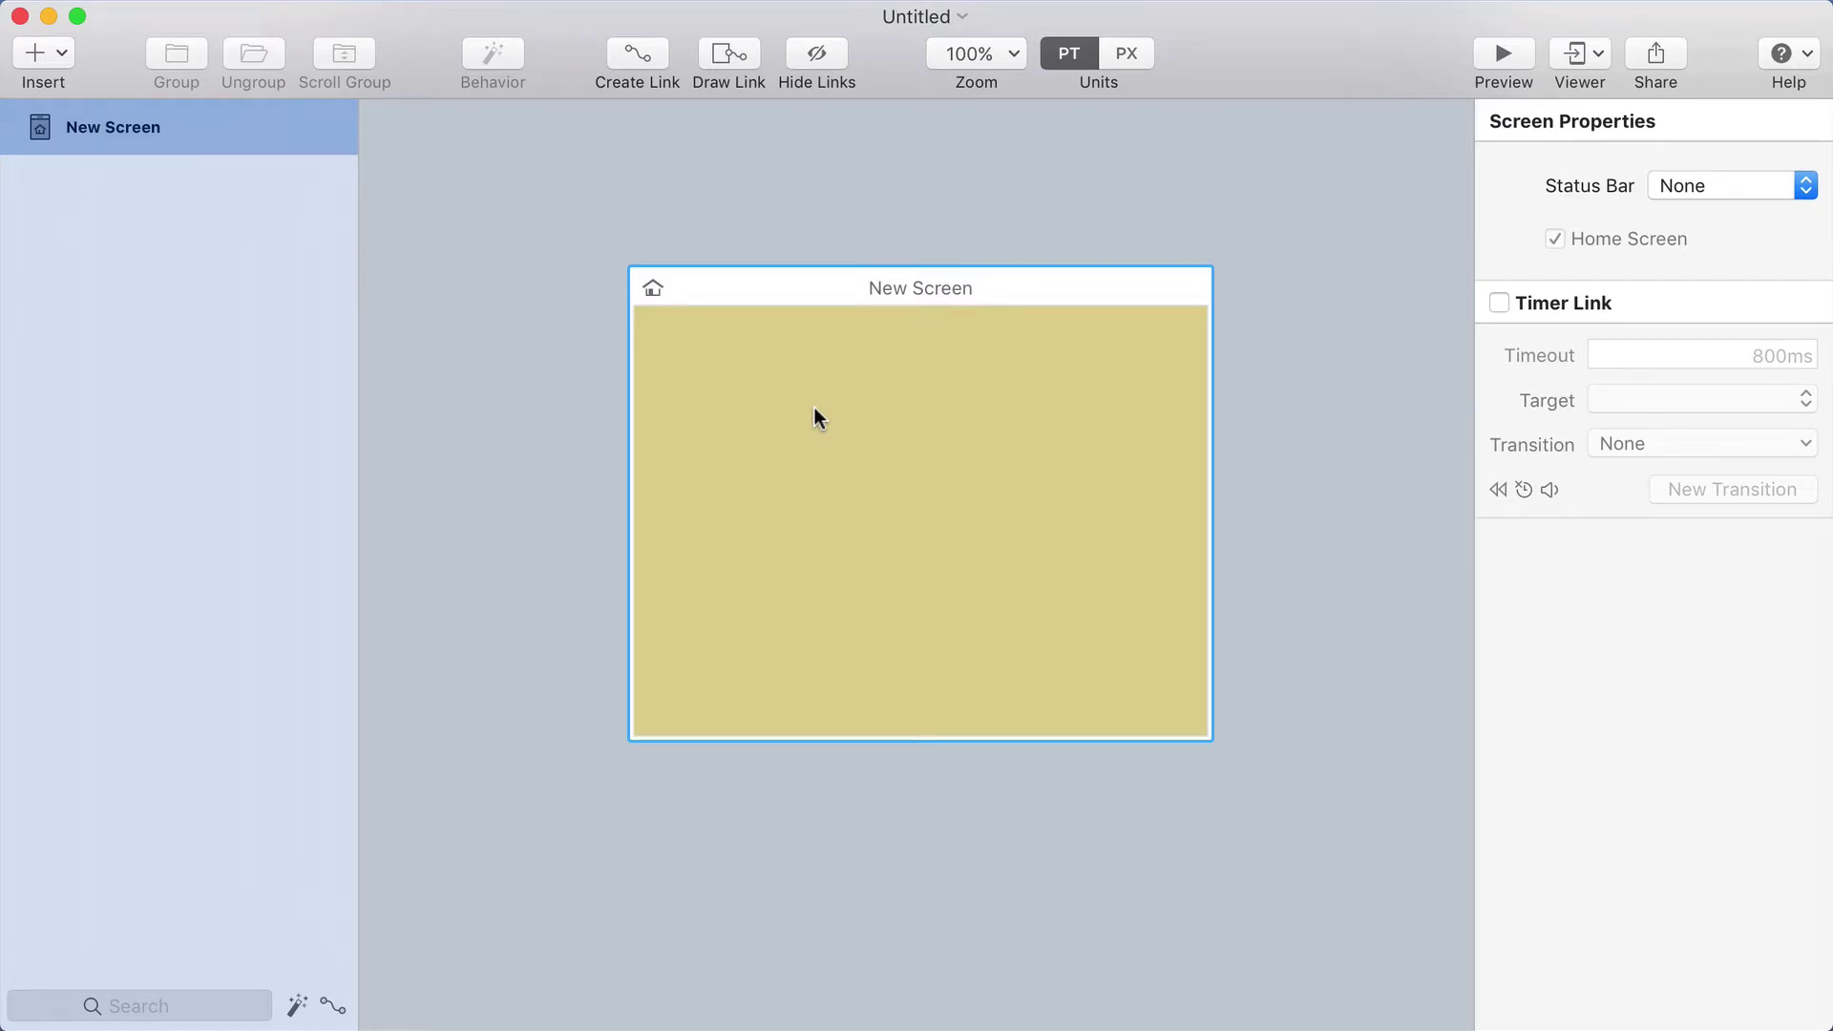
Draw a 106-point circle and centre it on the tan screen
click(50, 71)
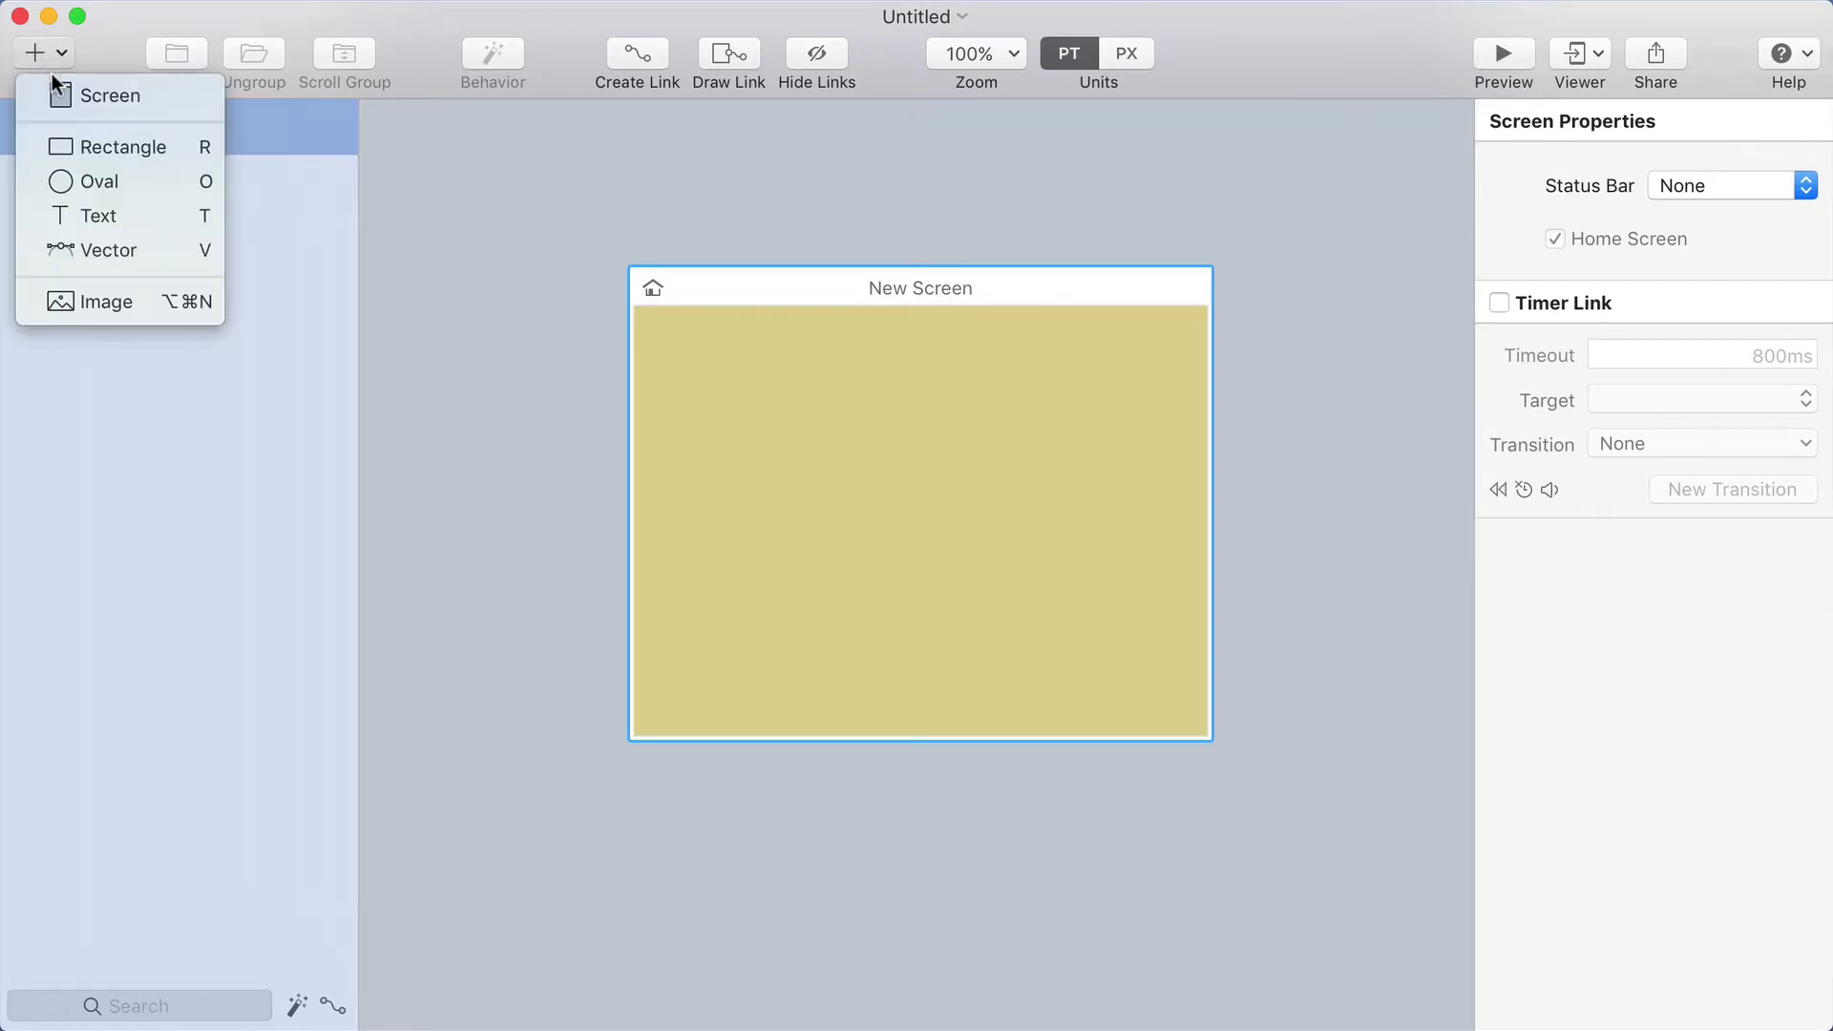
click(86, 176)
drag(835, 397, 987, 549)
drag(931, 475, 940, 513)
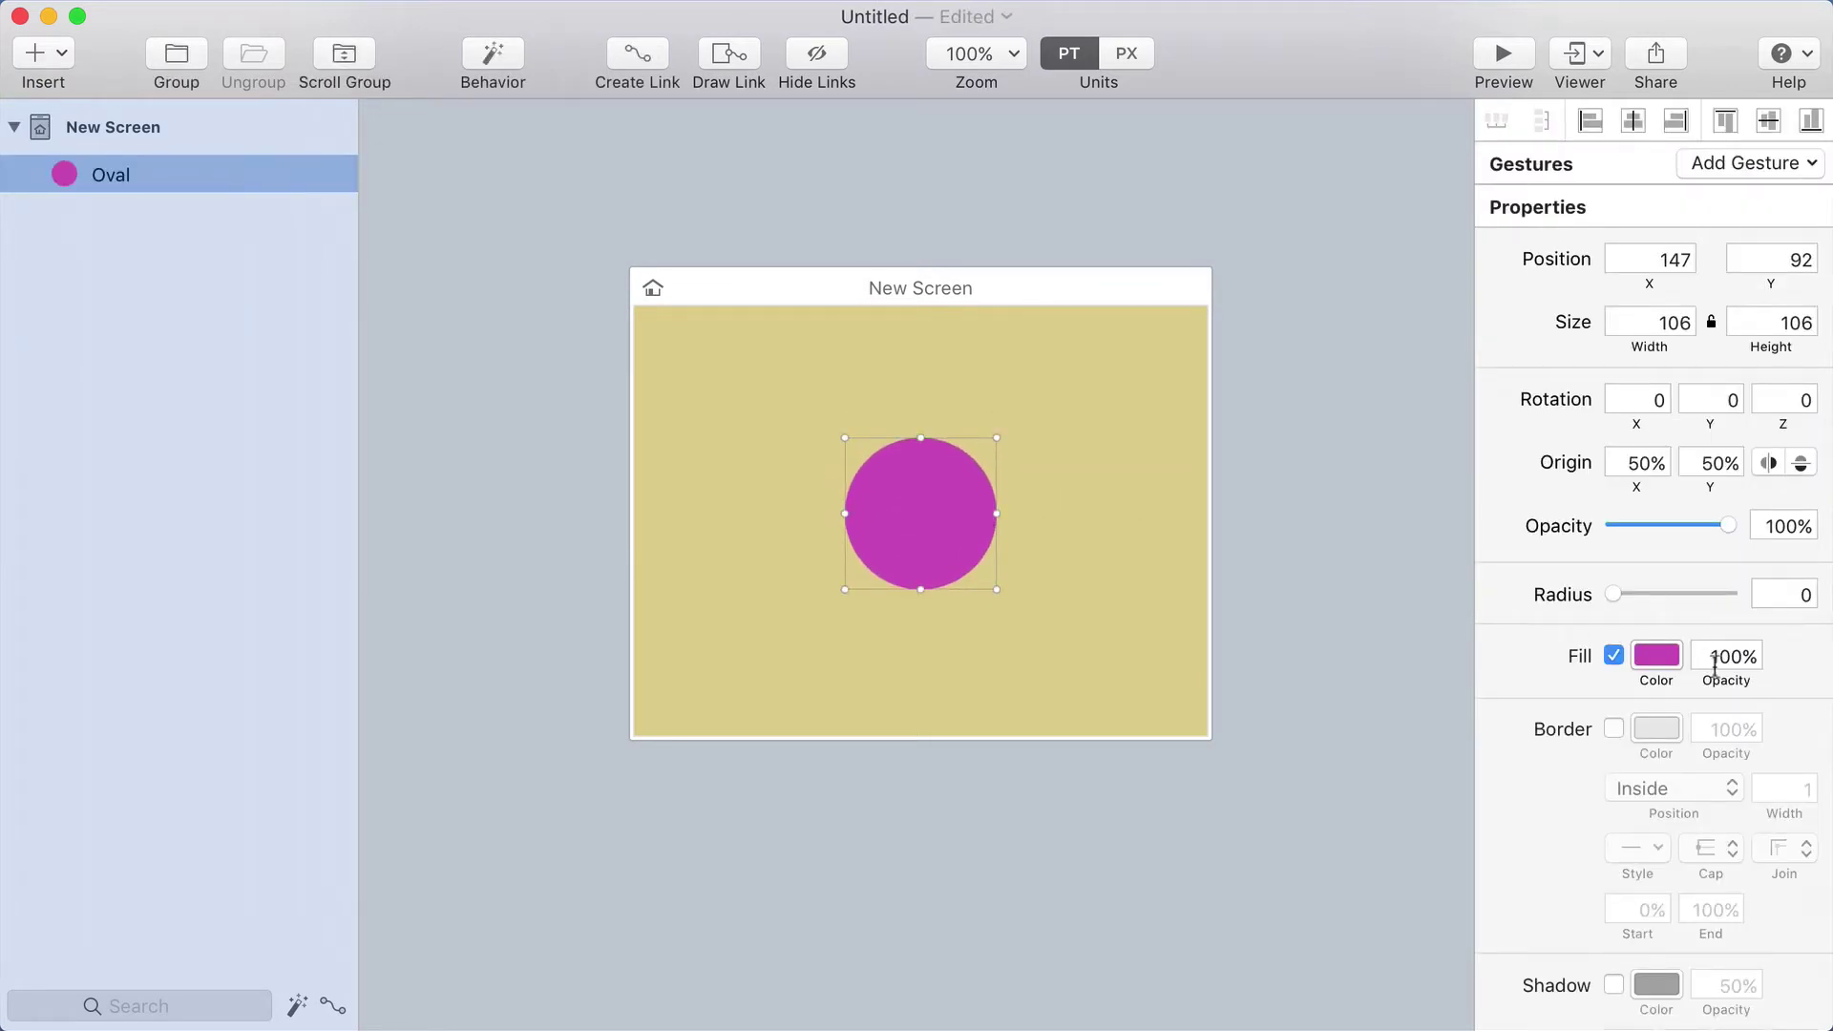
Fill the circle red (D16264) and nudge it slightly lower
click(1657, 658)
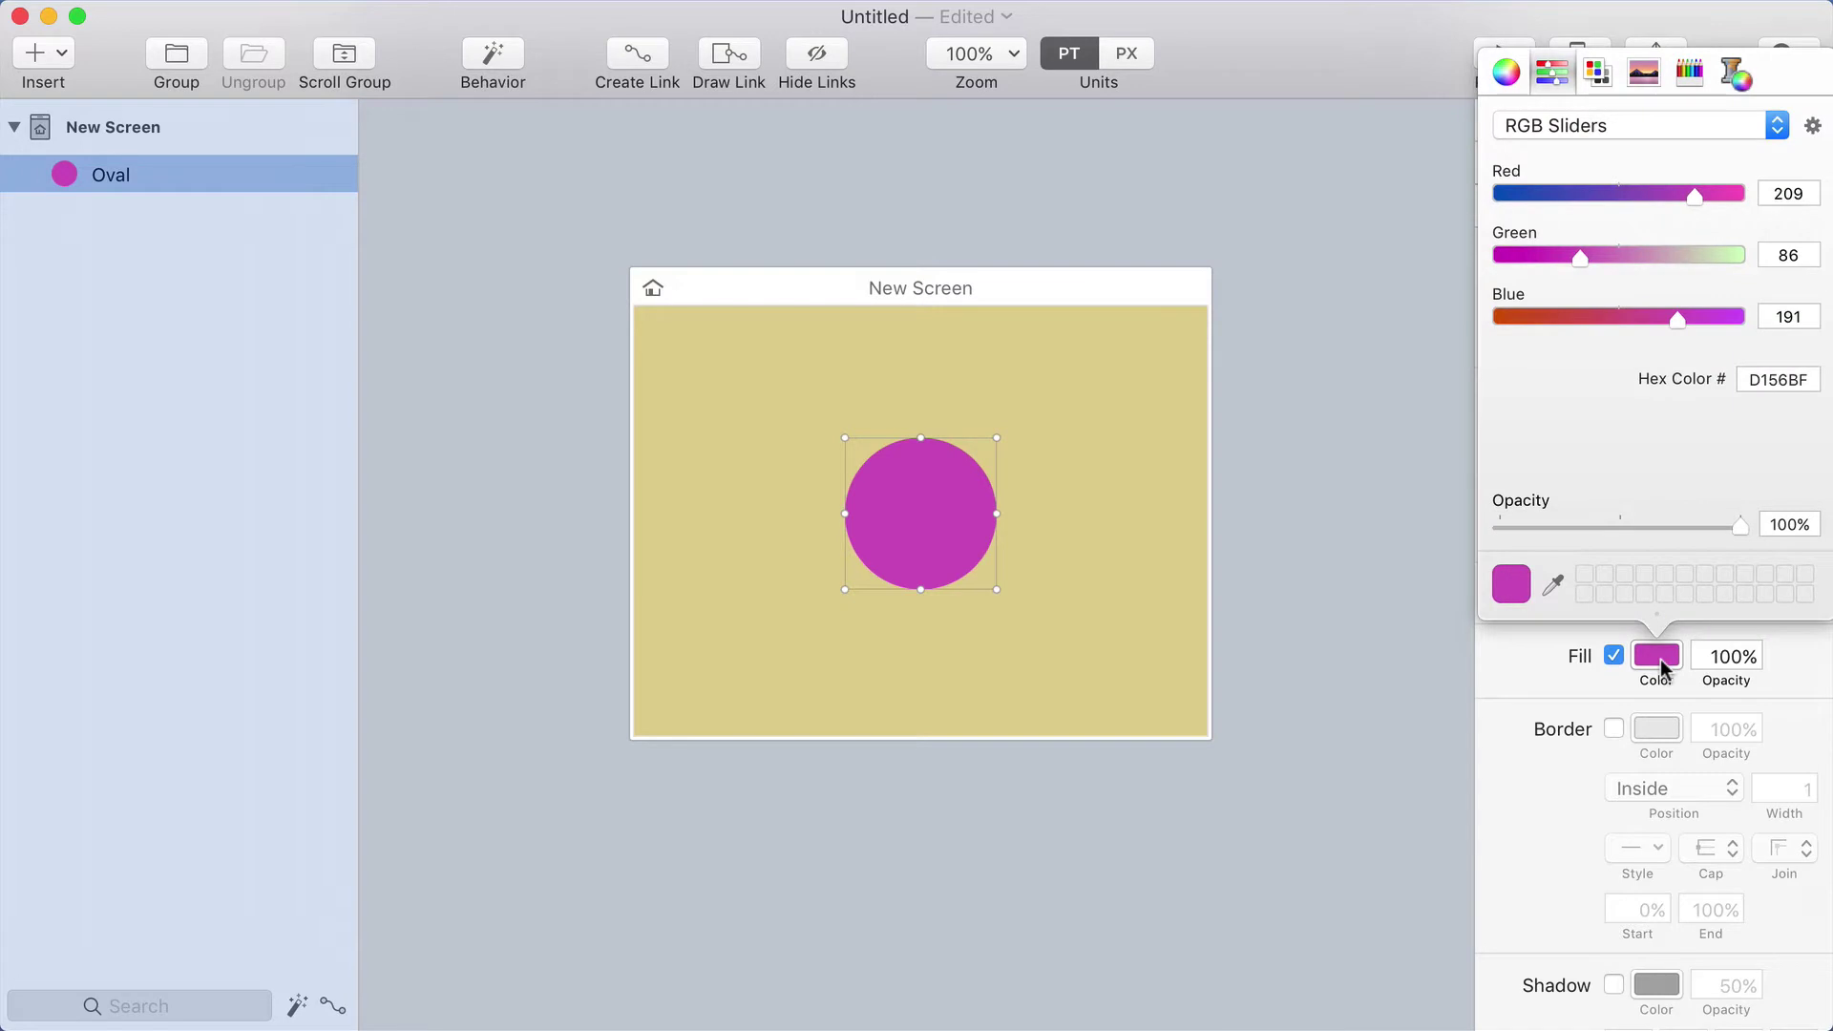
click(1592, 256)
drag(1606, 317, 1591, 321)
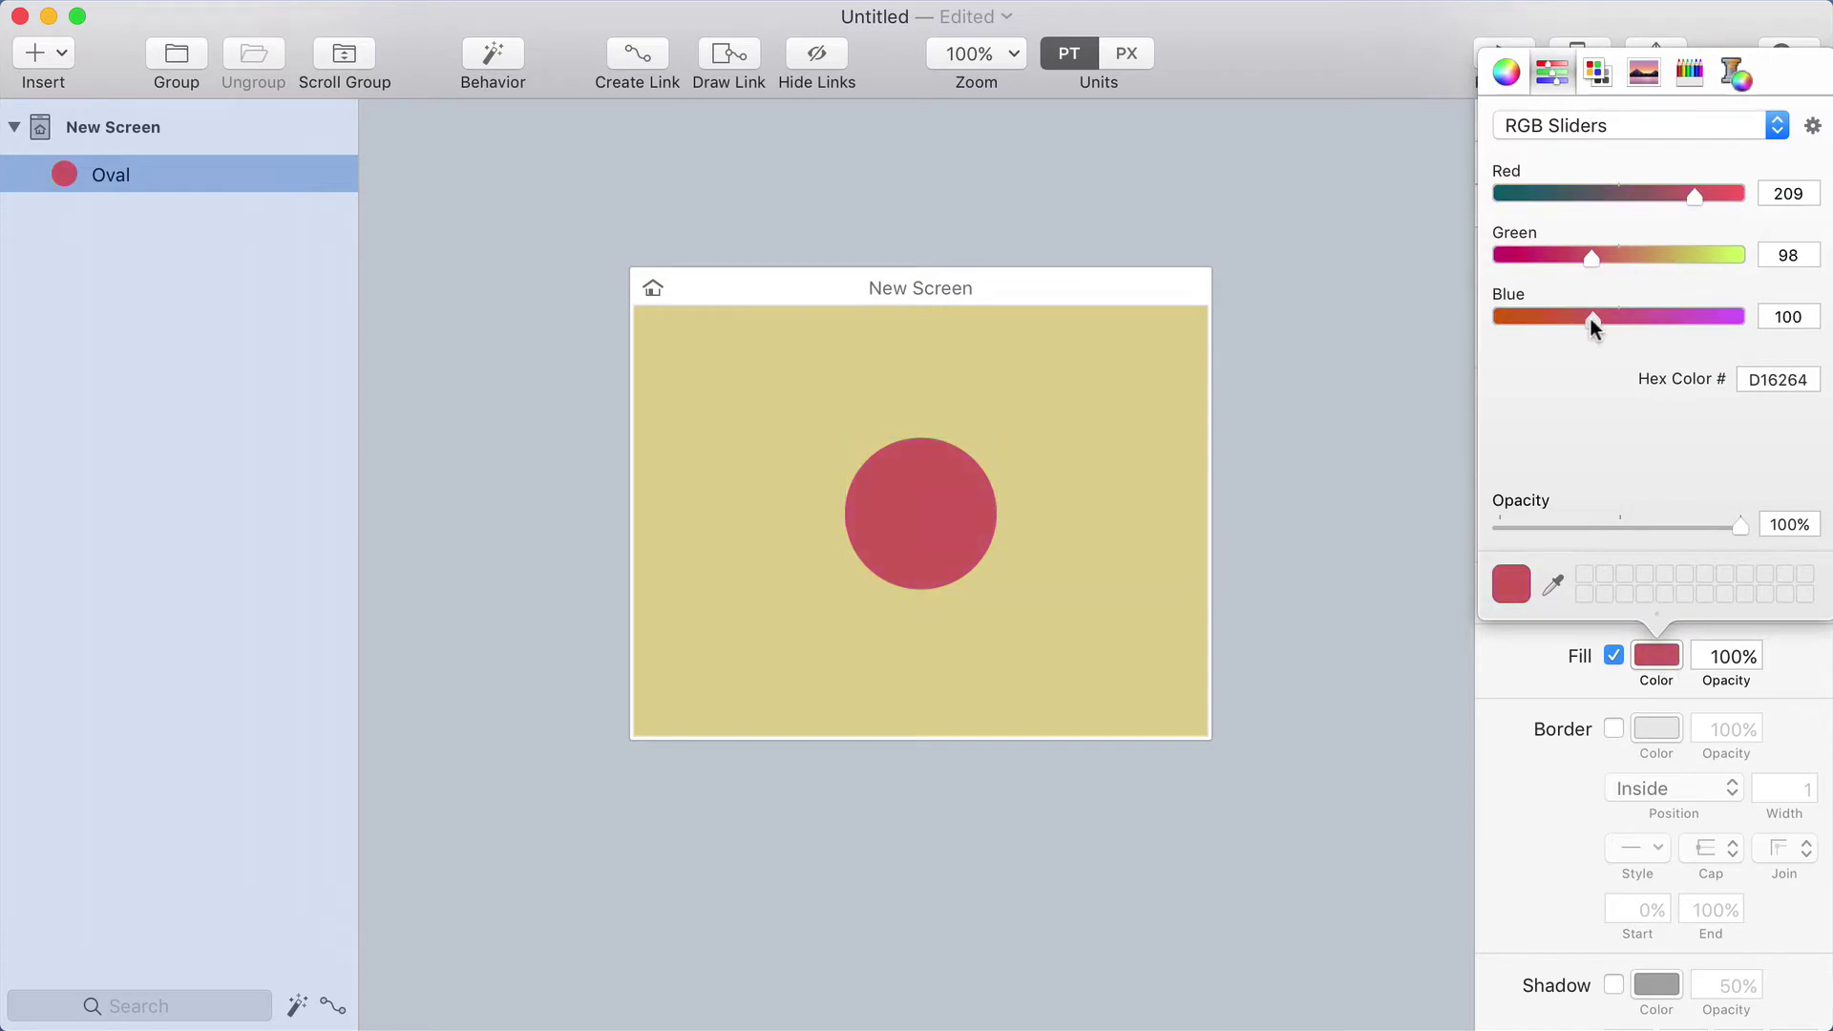
click(1371, 394)
click(907, 503)
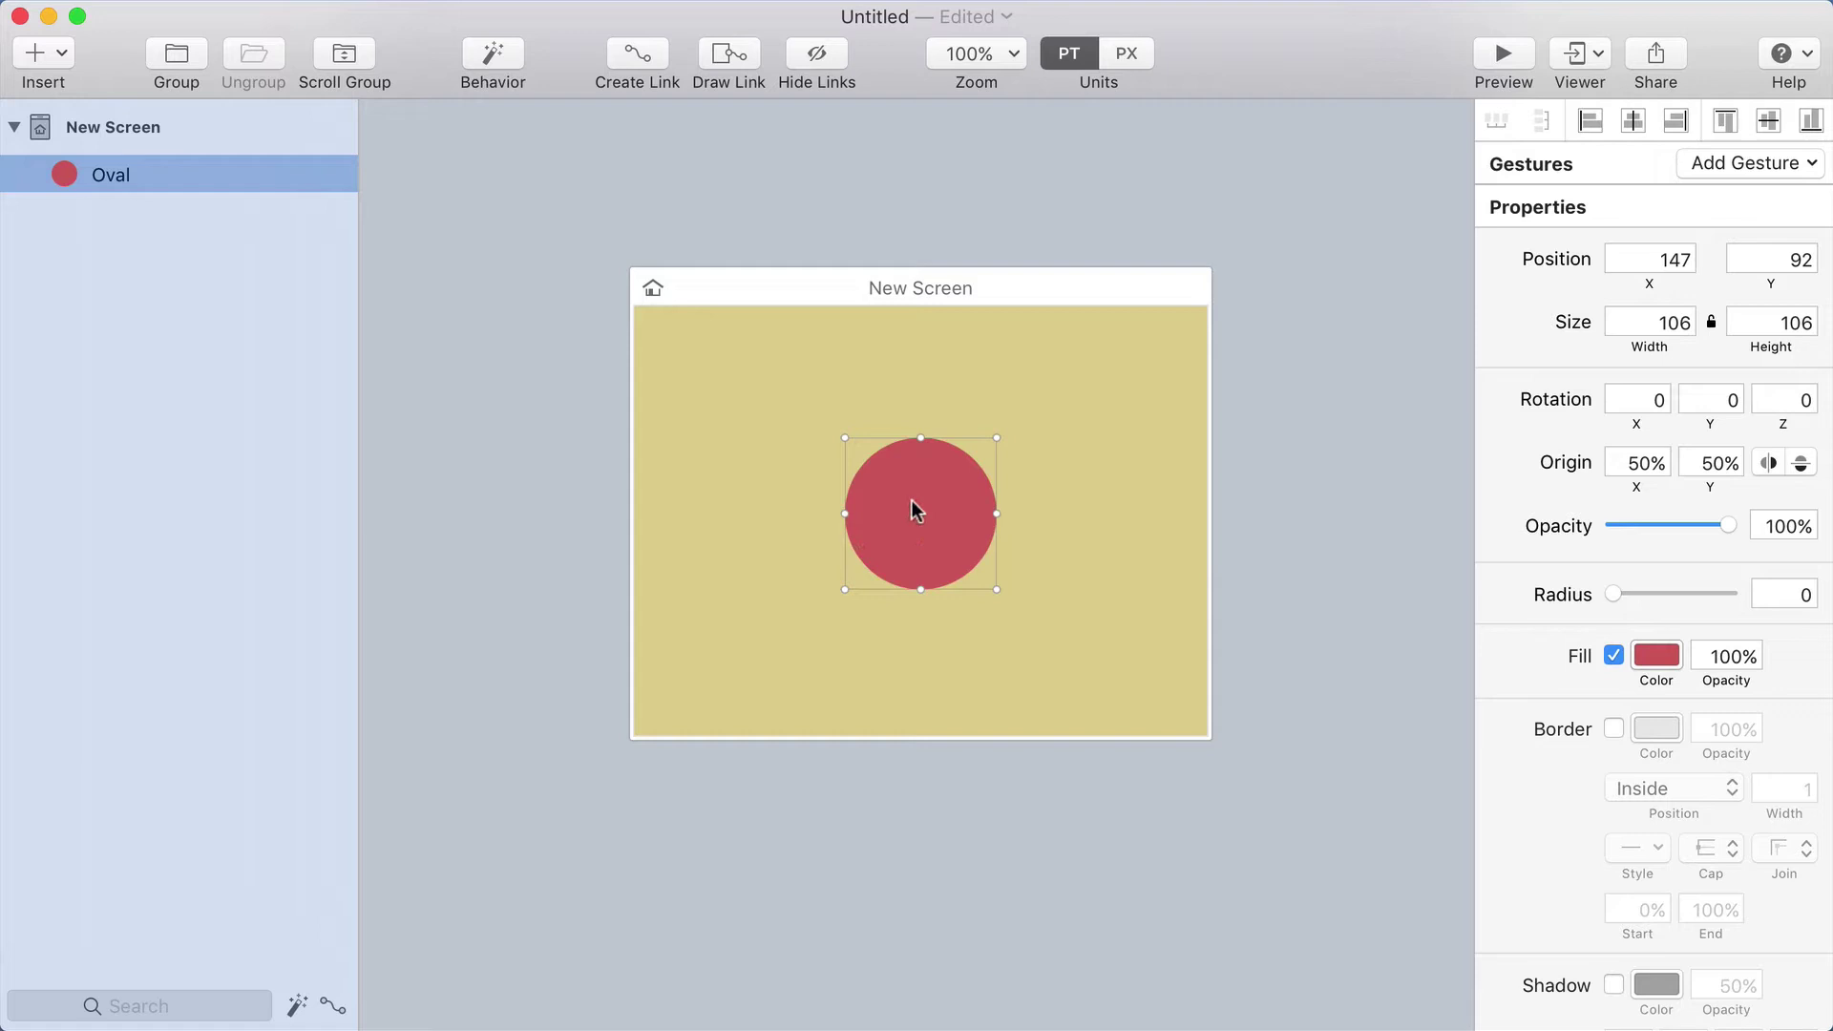
drag(912, 500, 909, 509)
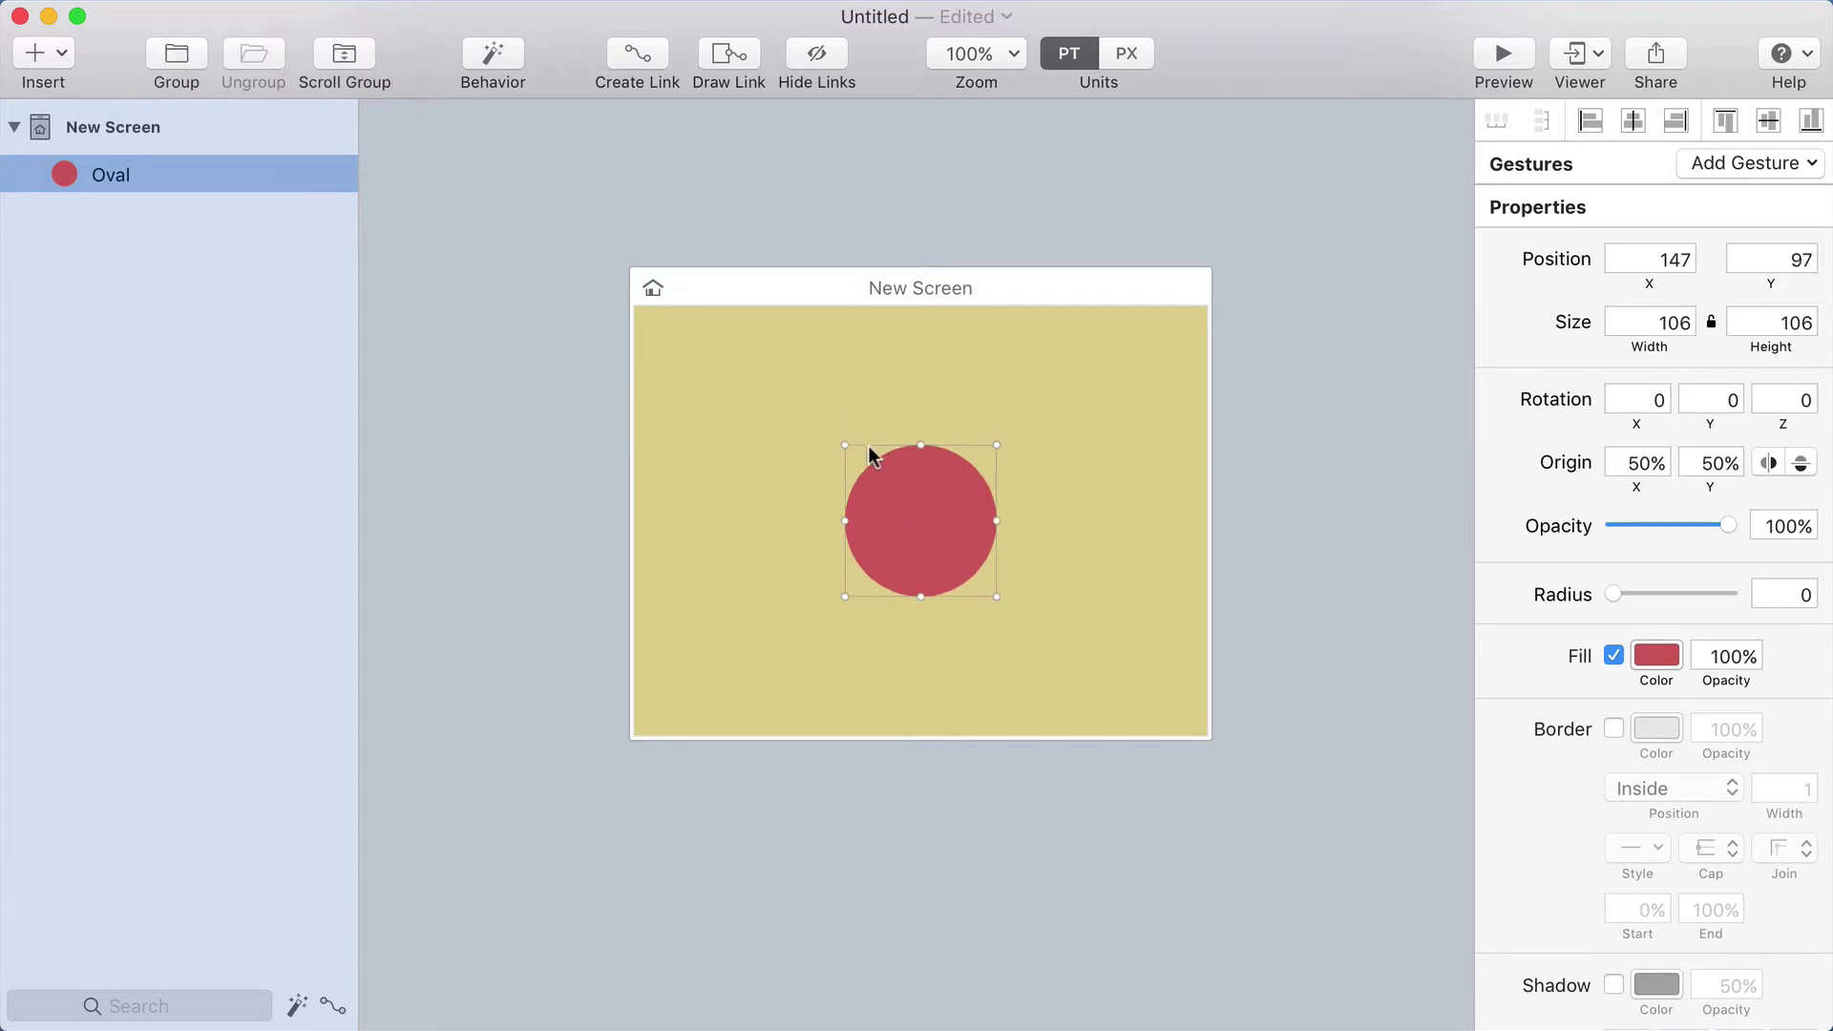
Add four anchor points on the circle's diagonal arcs
double_click(916, 509)
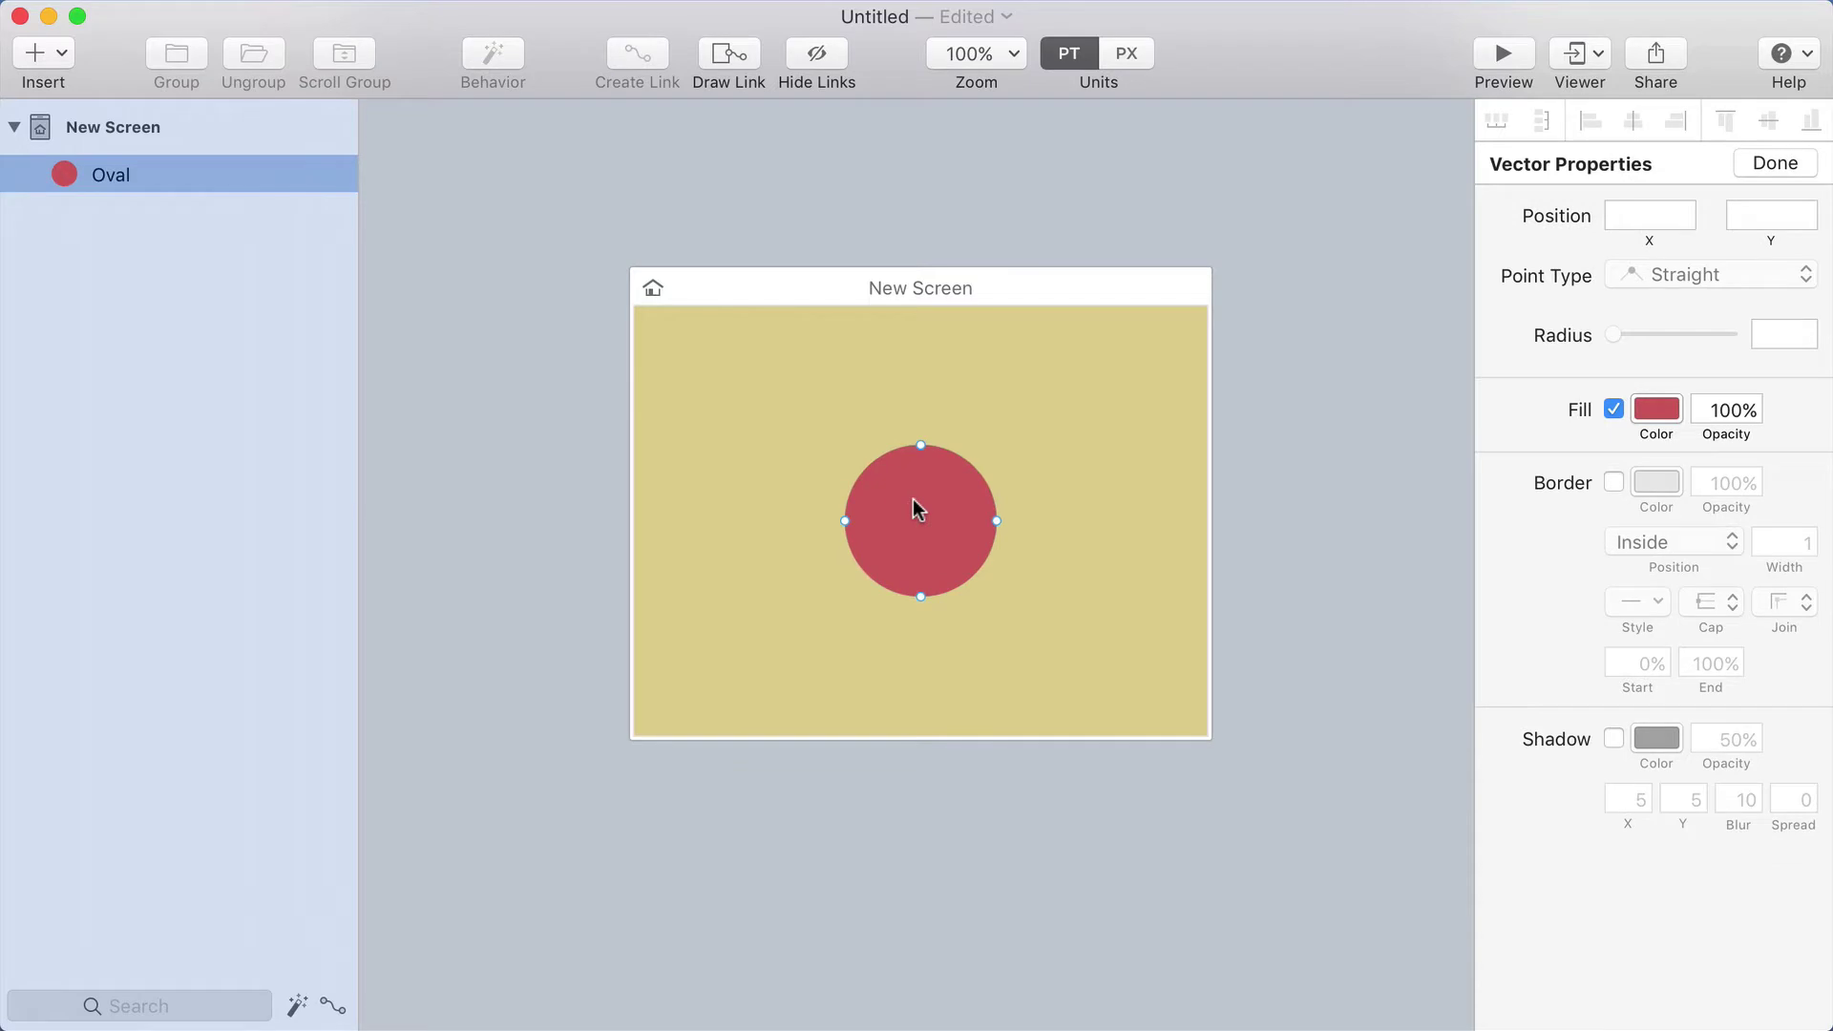
click(868, 468)
click(974, 468)
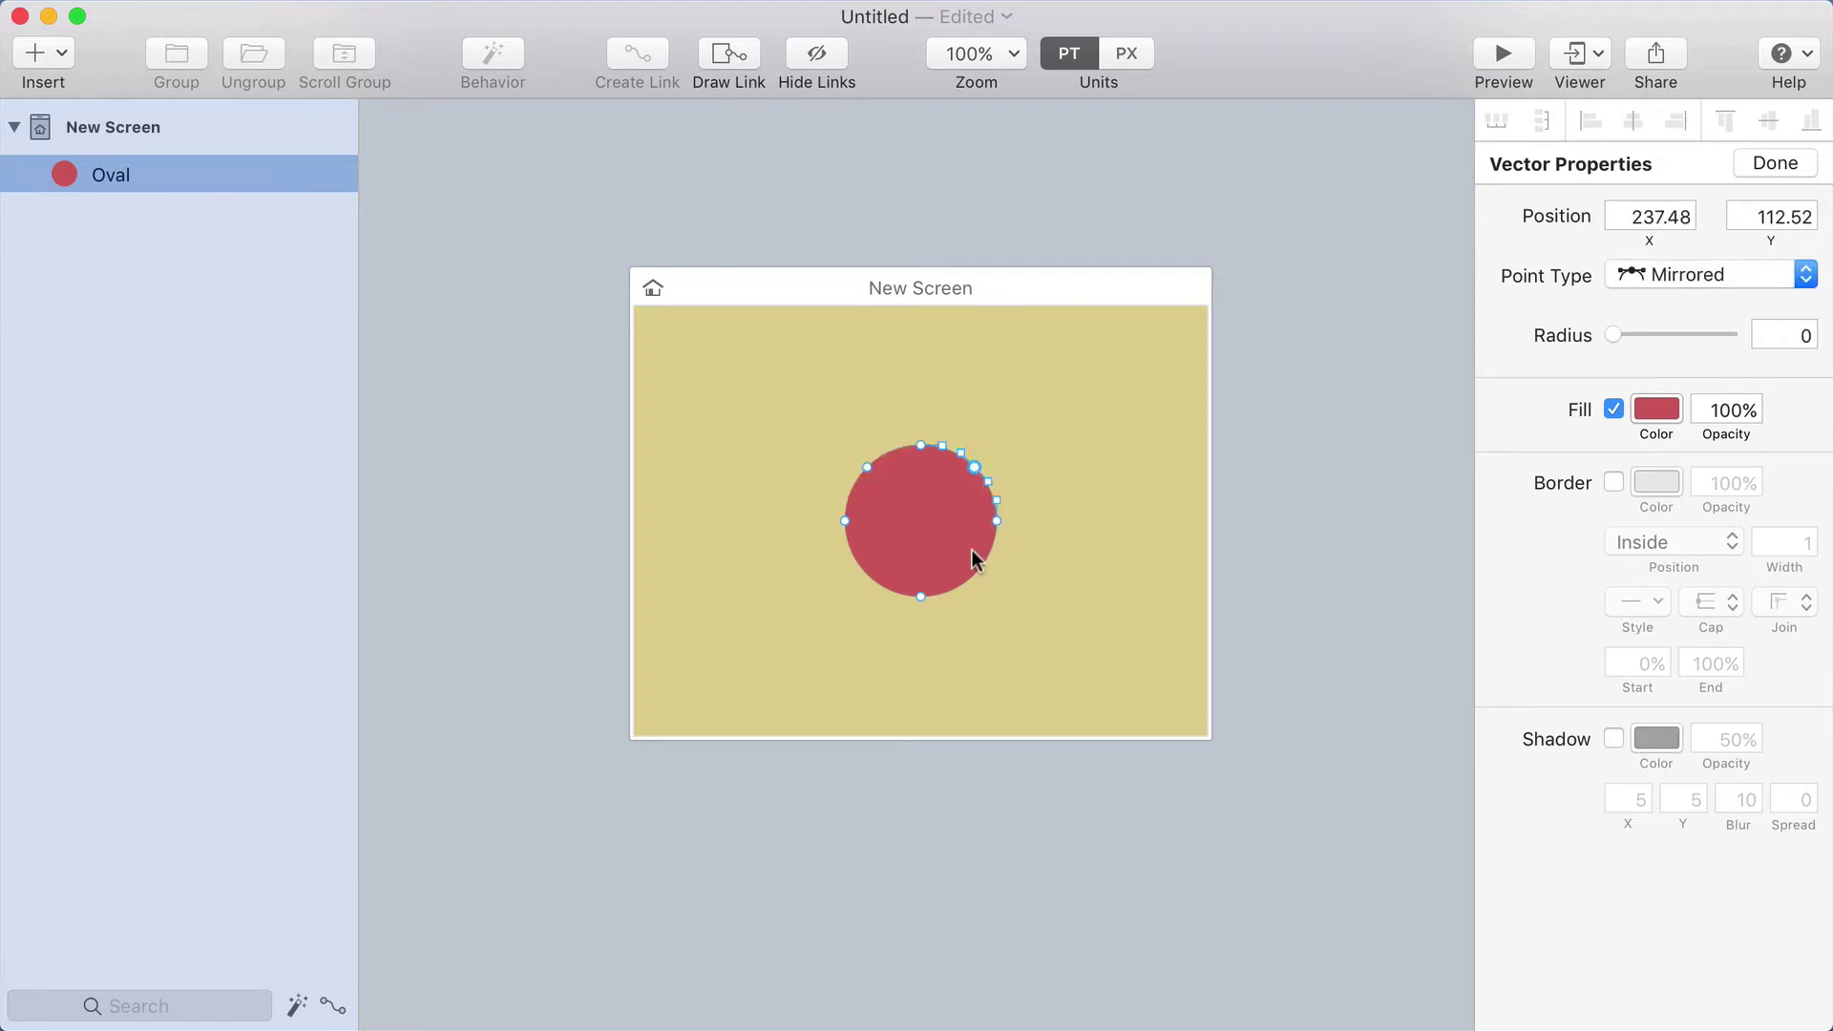
click(974, 573)
click(867, 574)
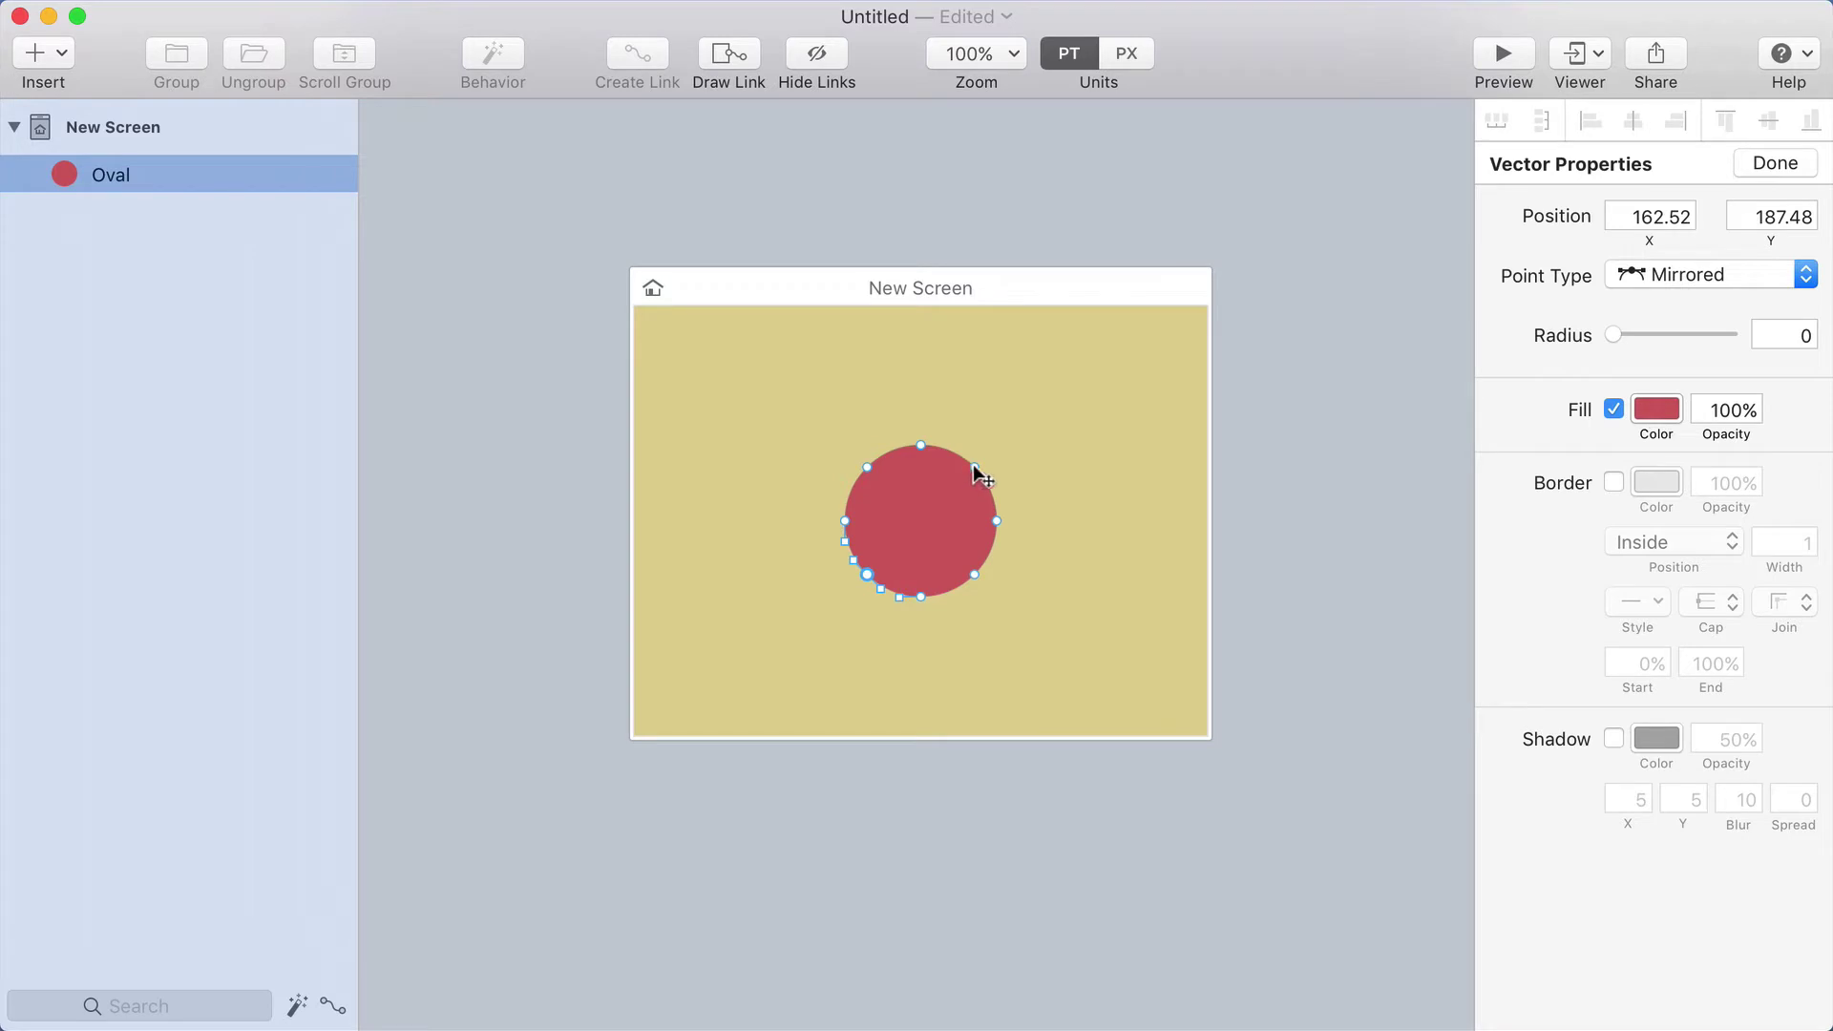
Pull the four new points outward into star arms
drag(974, 468, 993, 445)
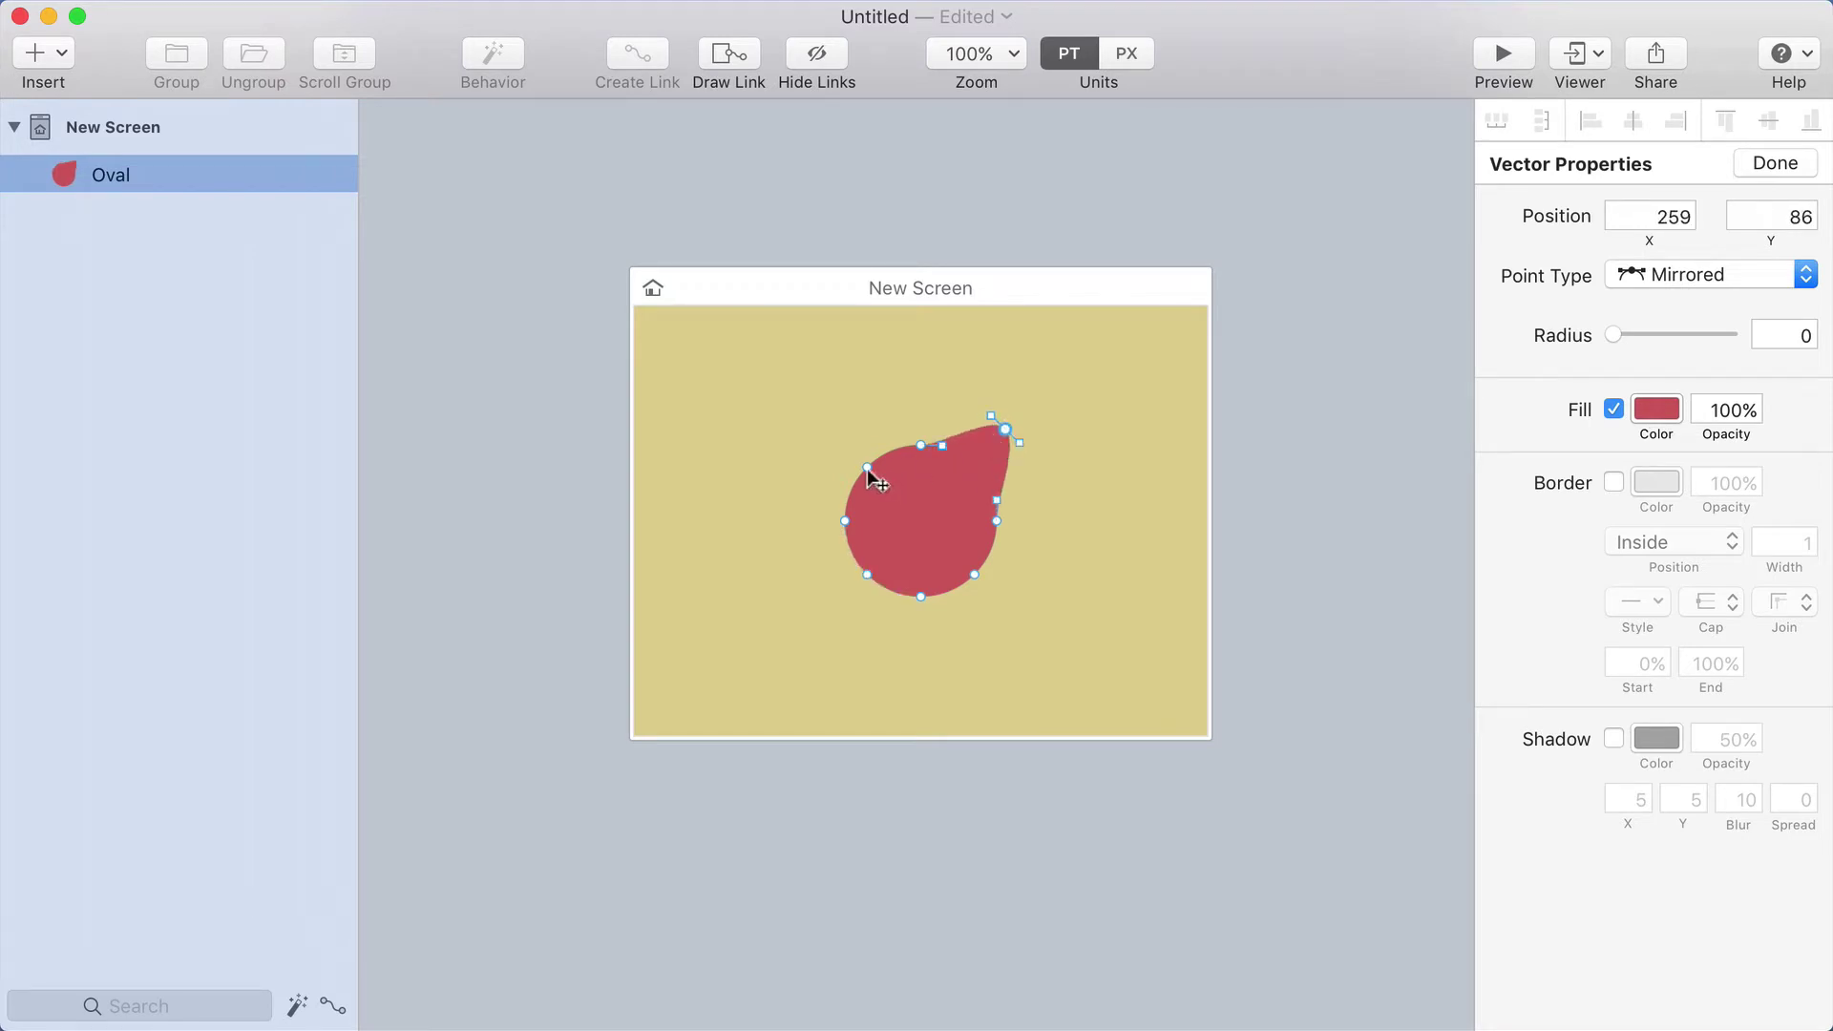
drag(867, 467, 820, 436)
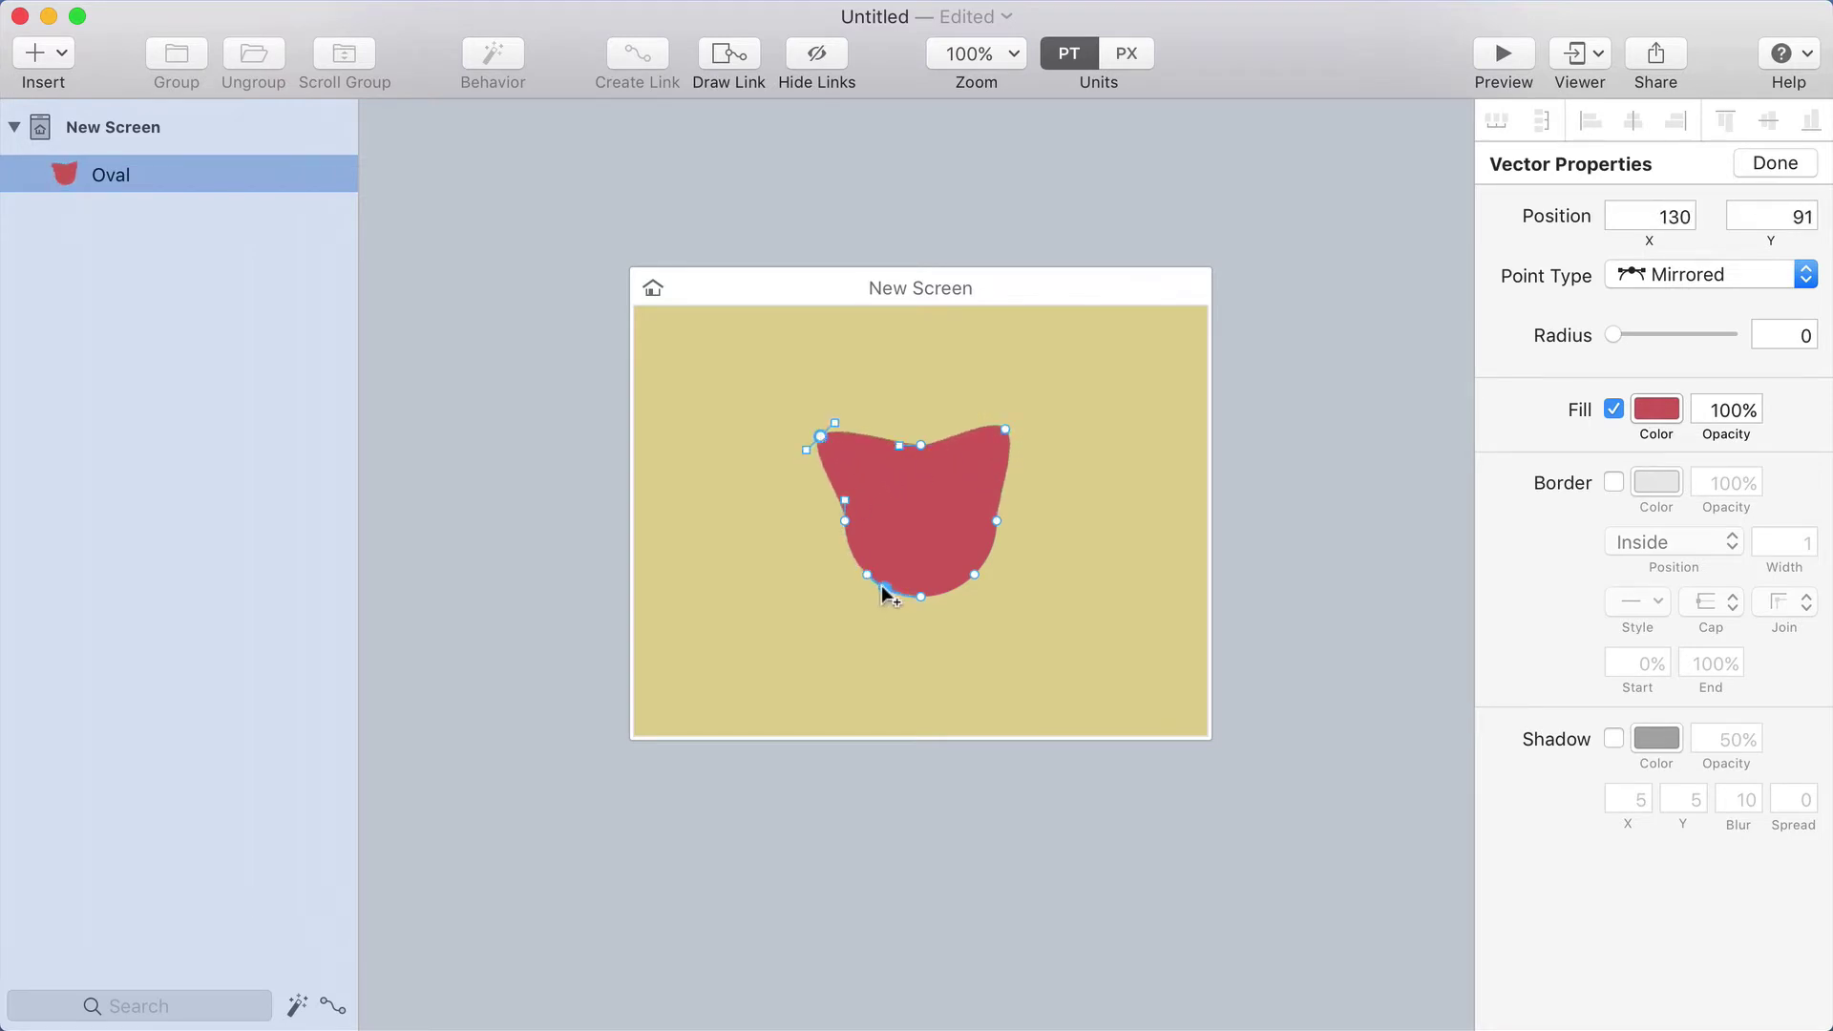
drag(880, 587, 834, 620)
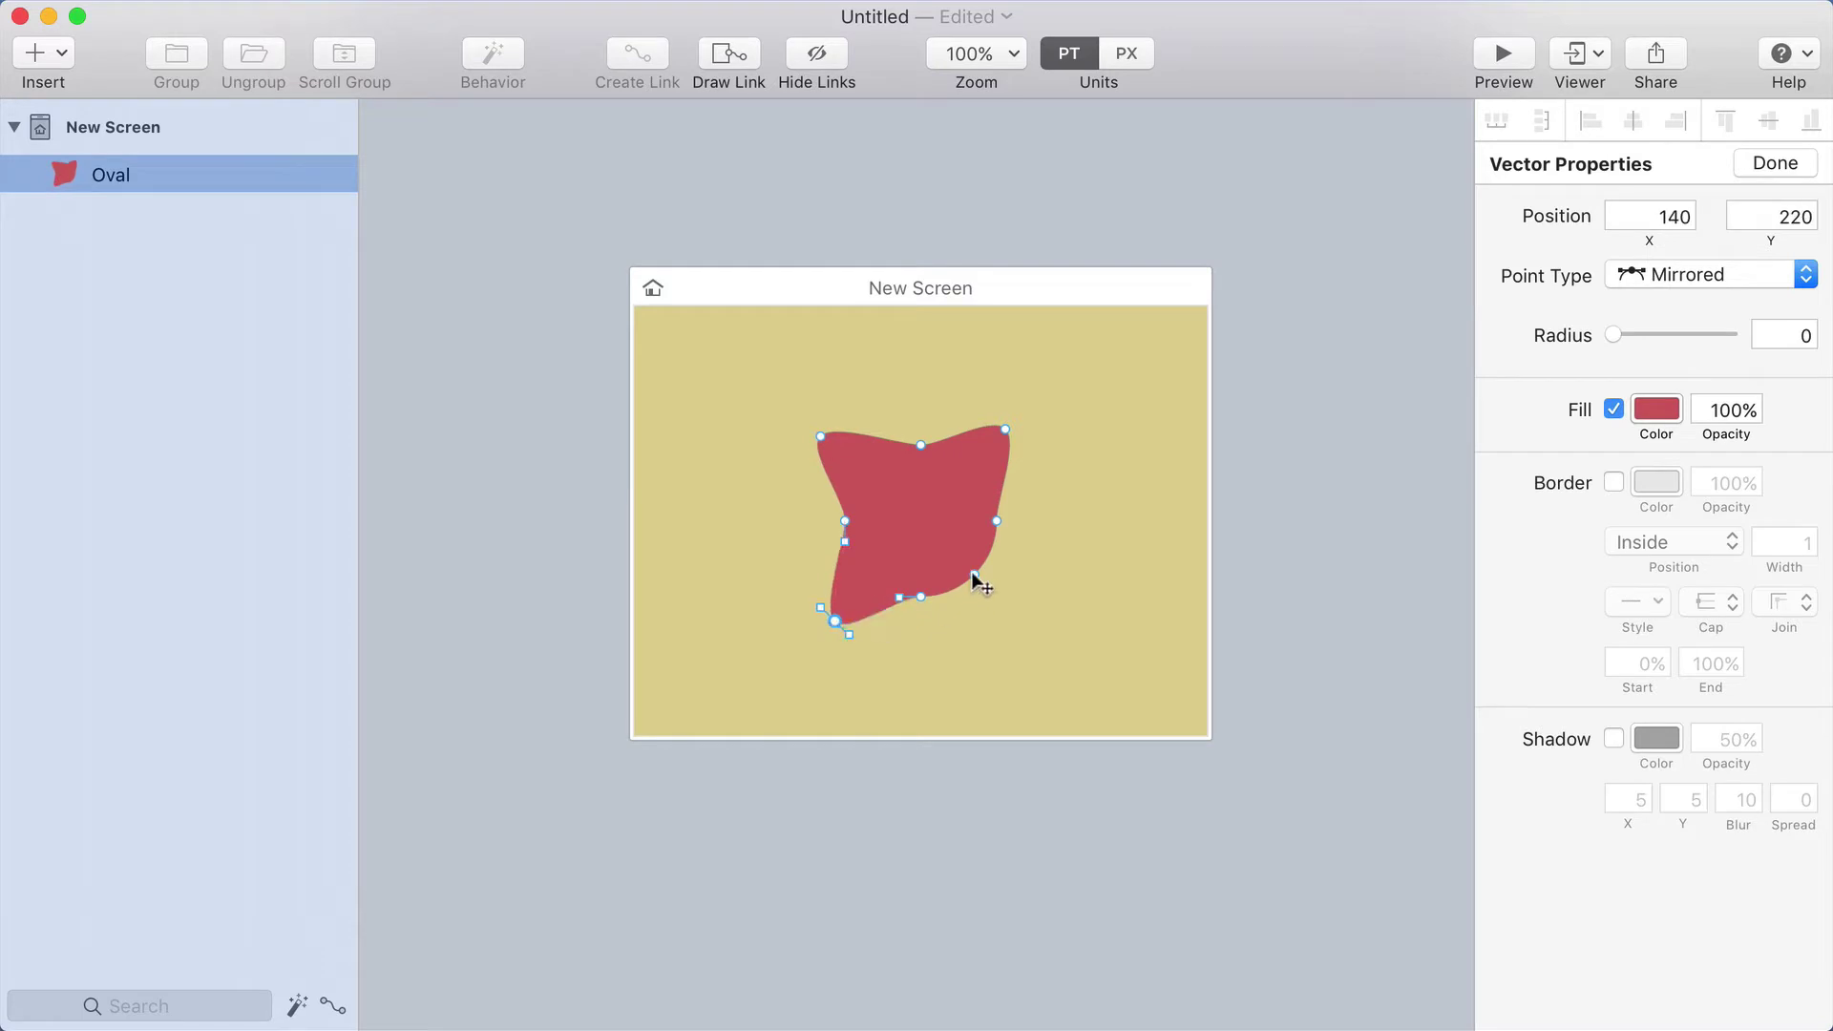
drag(974, 572, 1015, 621)
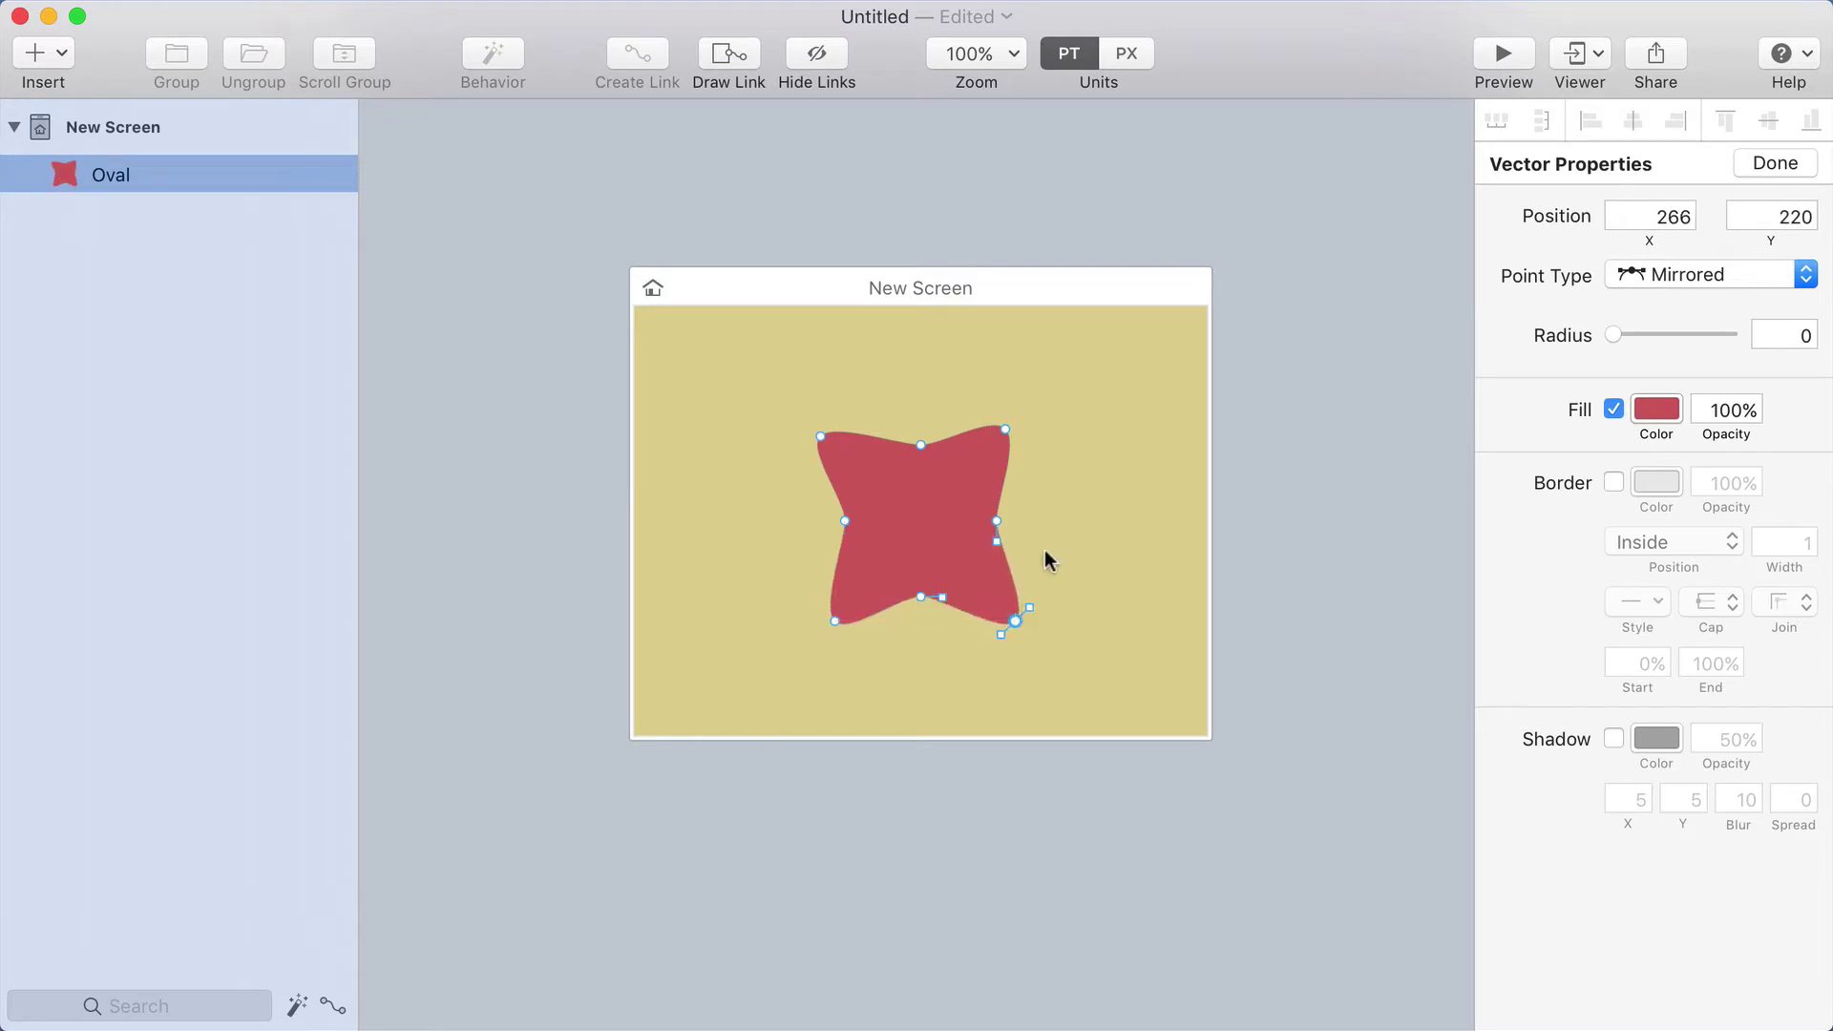
click(1126, 390)
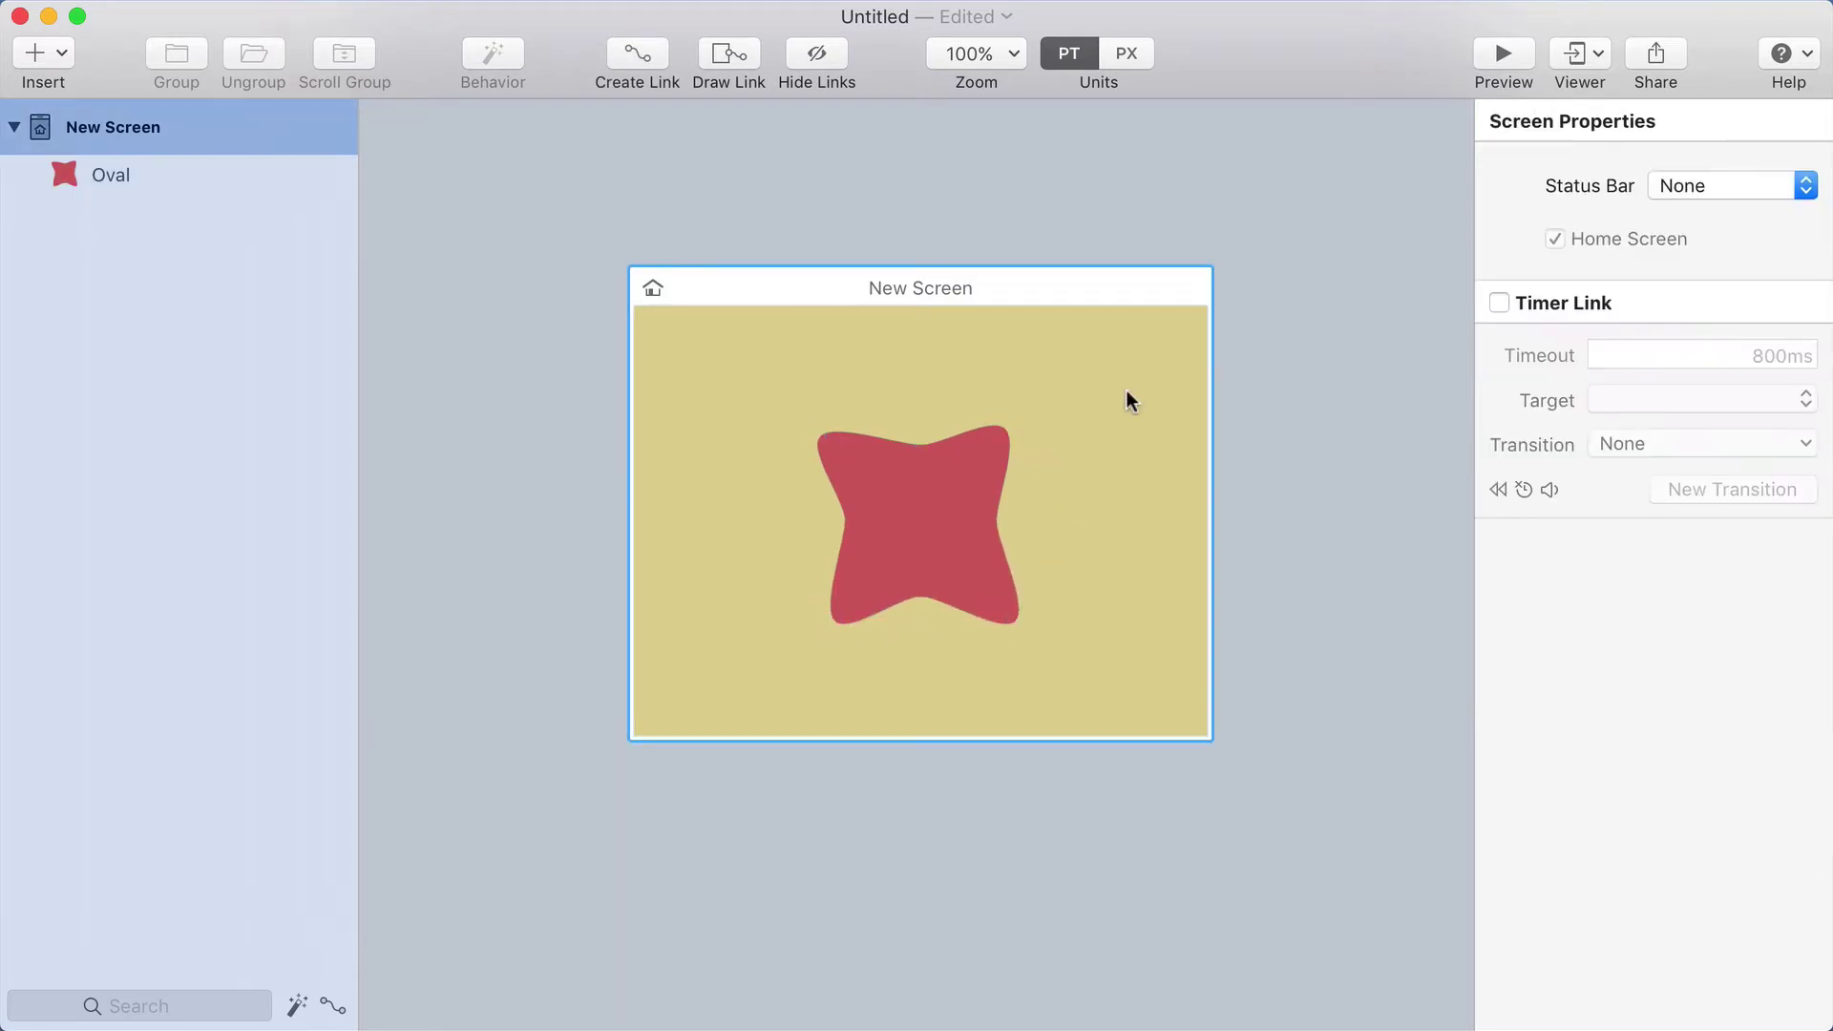
Pull the star's left side point inward and bulge the bottom-right arm's curve
double_click(930, 492)
drag(845, 521, 801, 463)
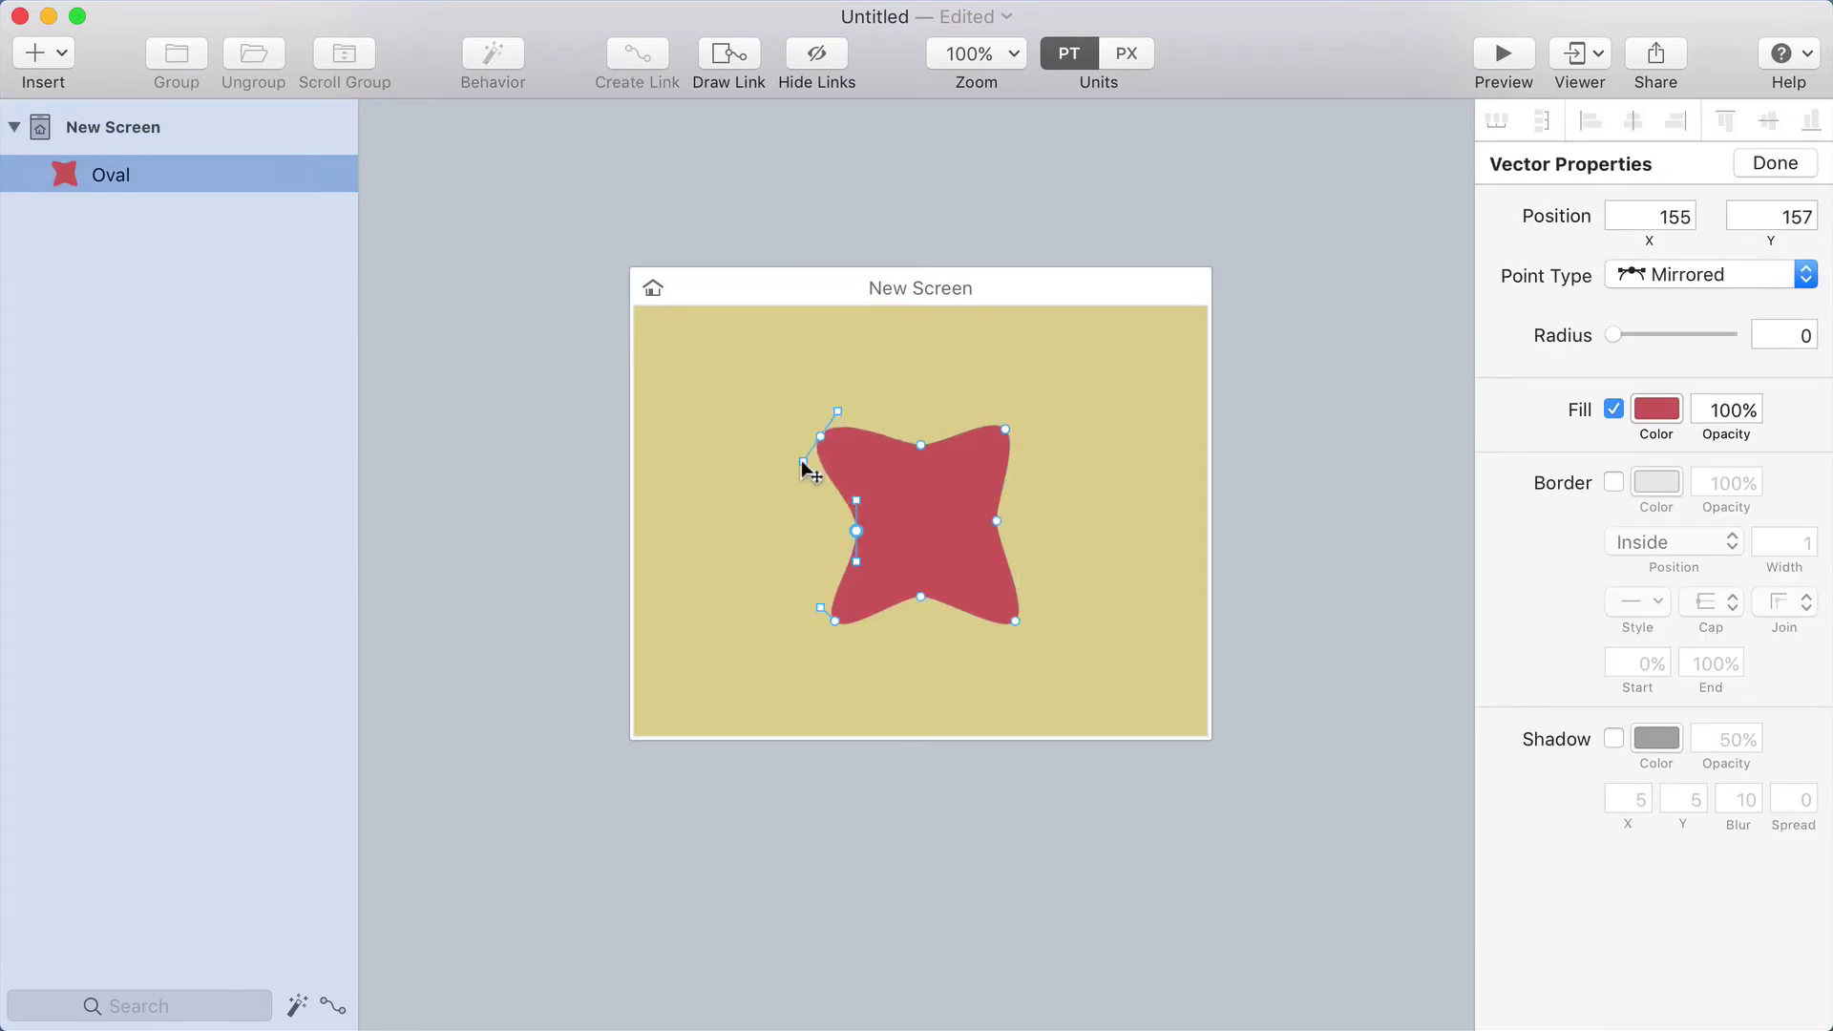
click(1005, 429)
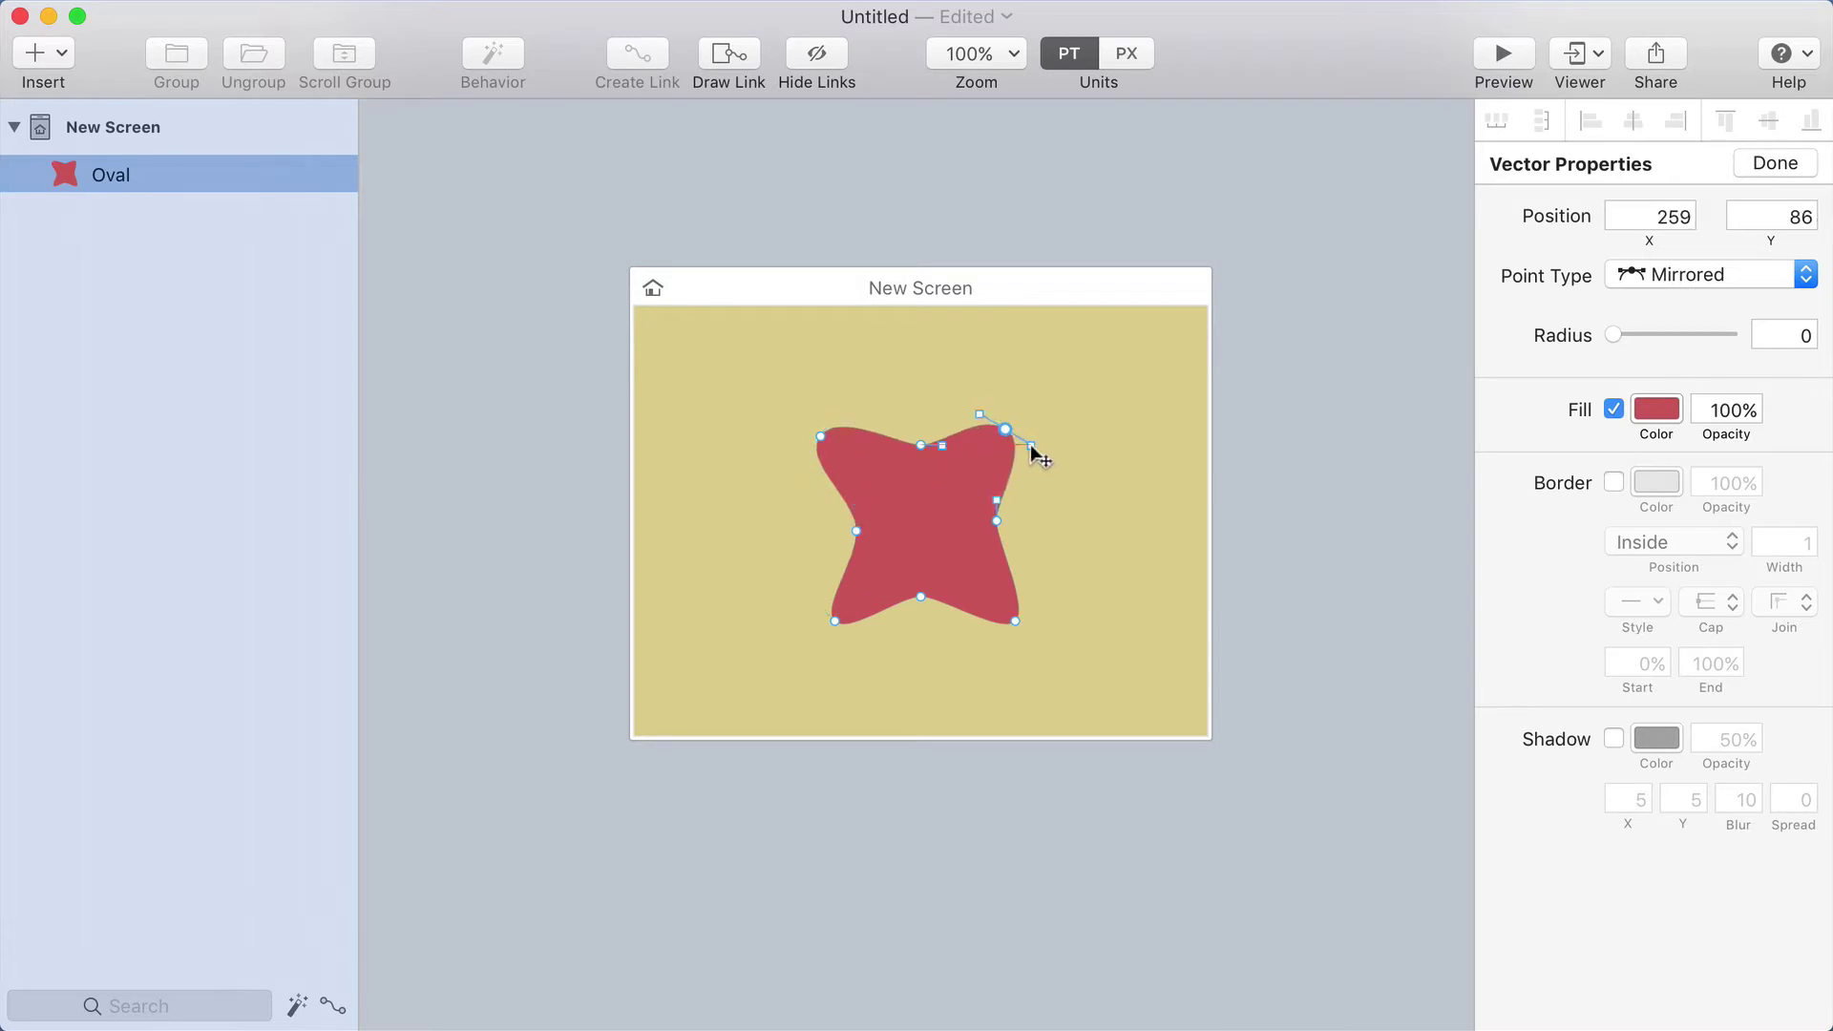
click(1015, 621)
drag(1039, 605, 1042, 601)
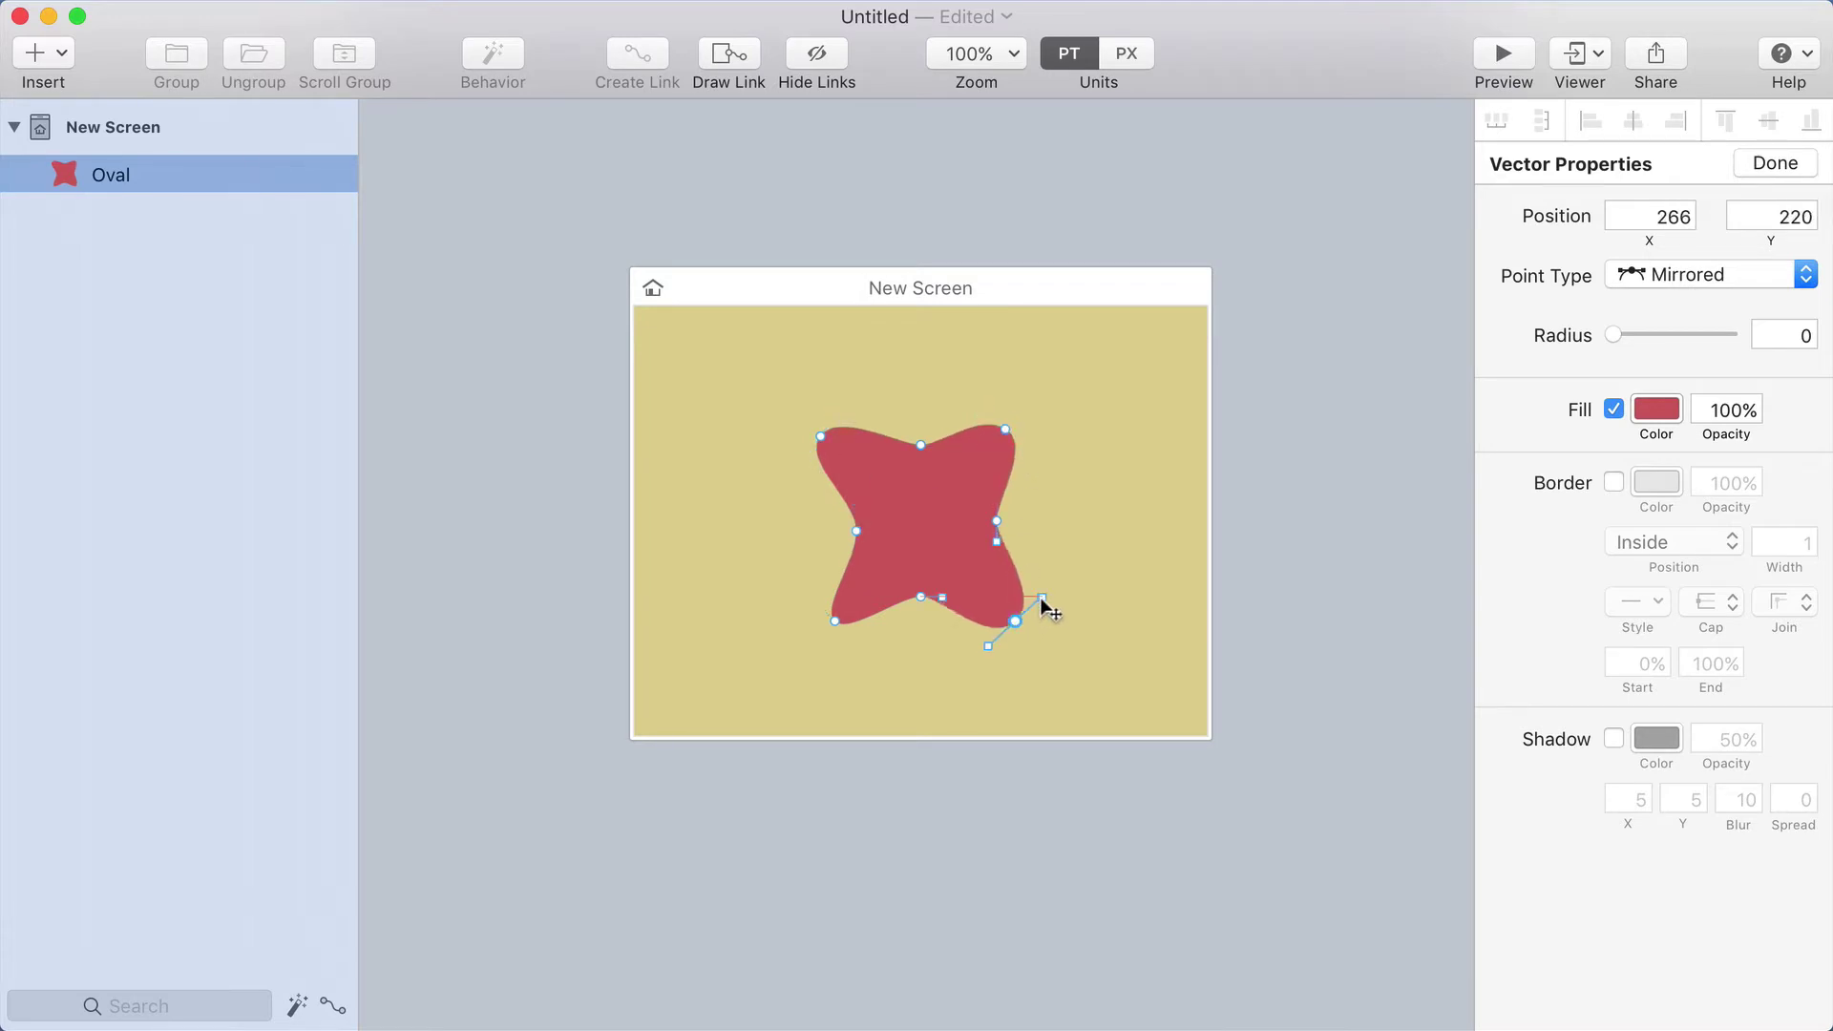
click(834, 620)
click(982, 685)
click(1101, 675)
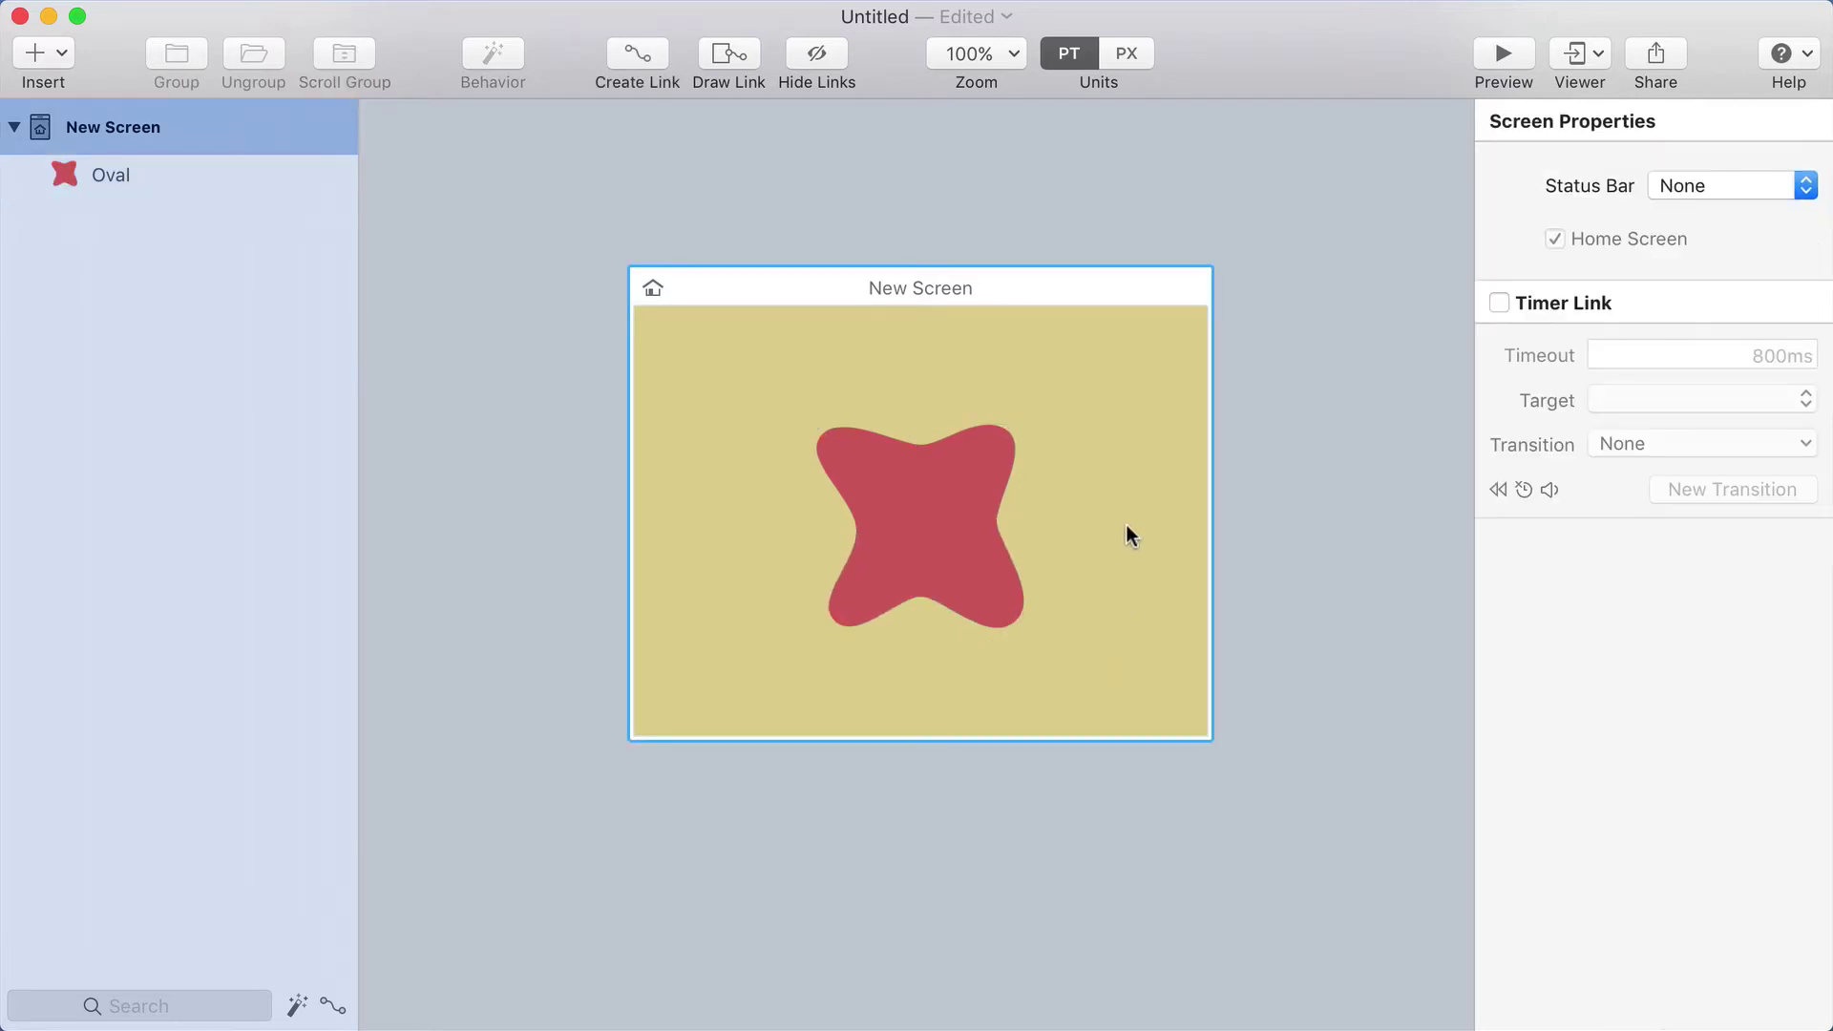
Add an anchor on the star's right edge and lengthen its curve handle
click(970, 487)
double_click(933, 458)
click(922, 465)
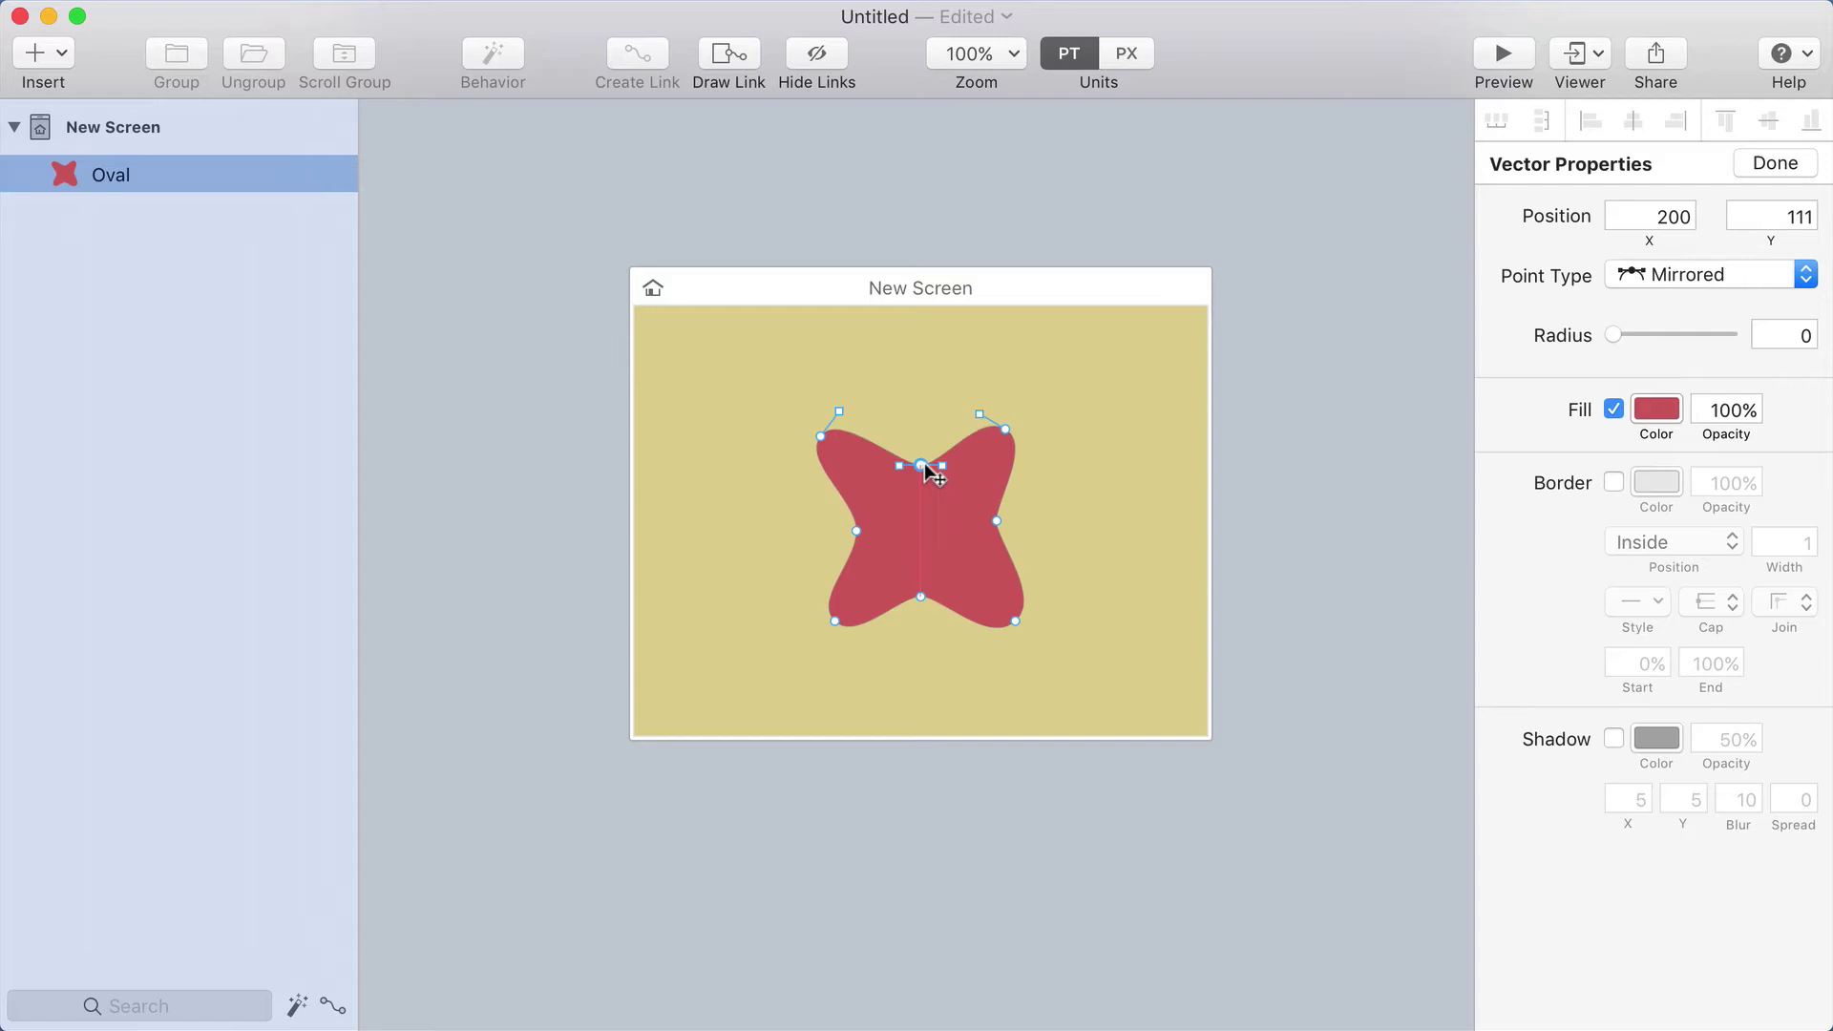
click(993, 525)
key(Escape)
key(Escape)
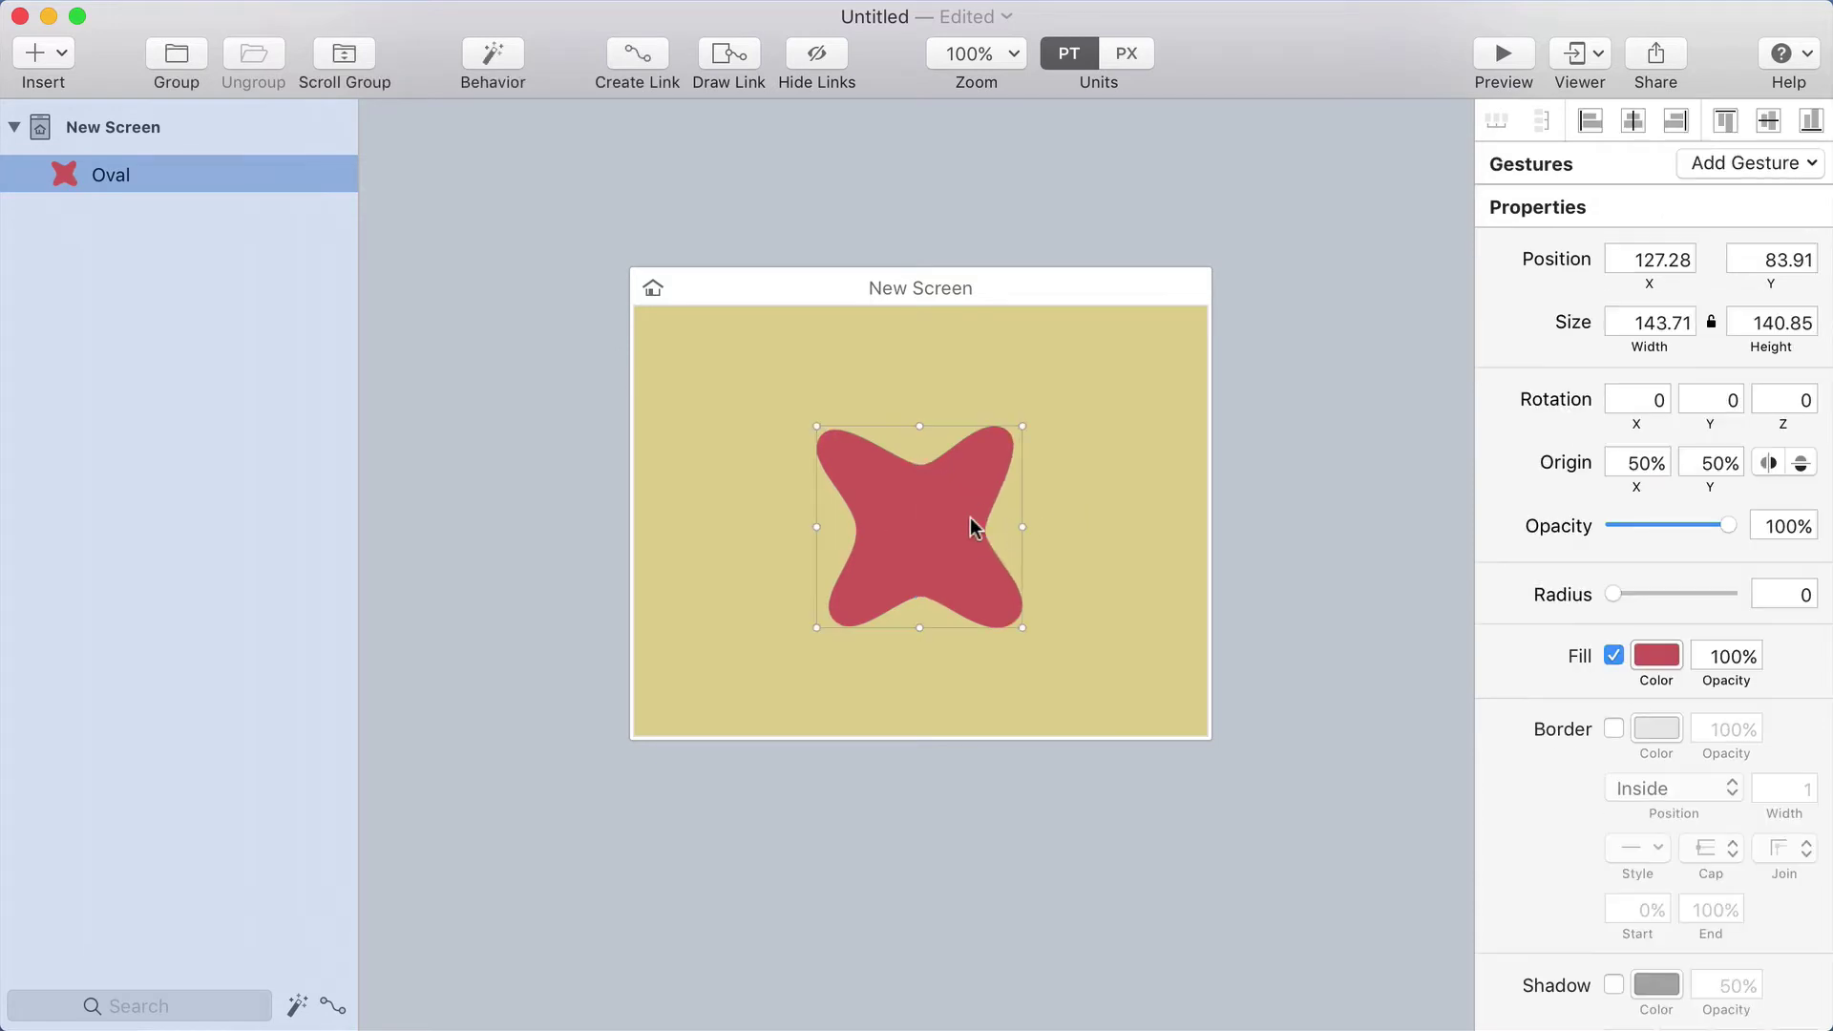
double_click(972, 523)
click(984, 531)
drag(984, 510, 984, 500)
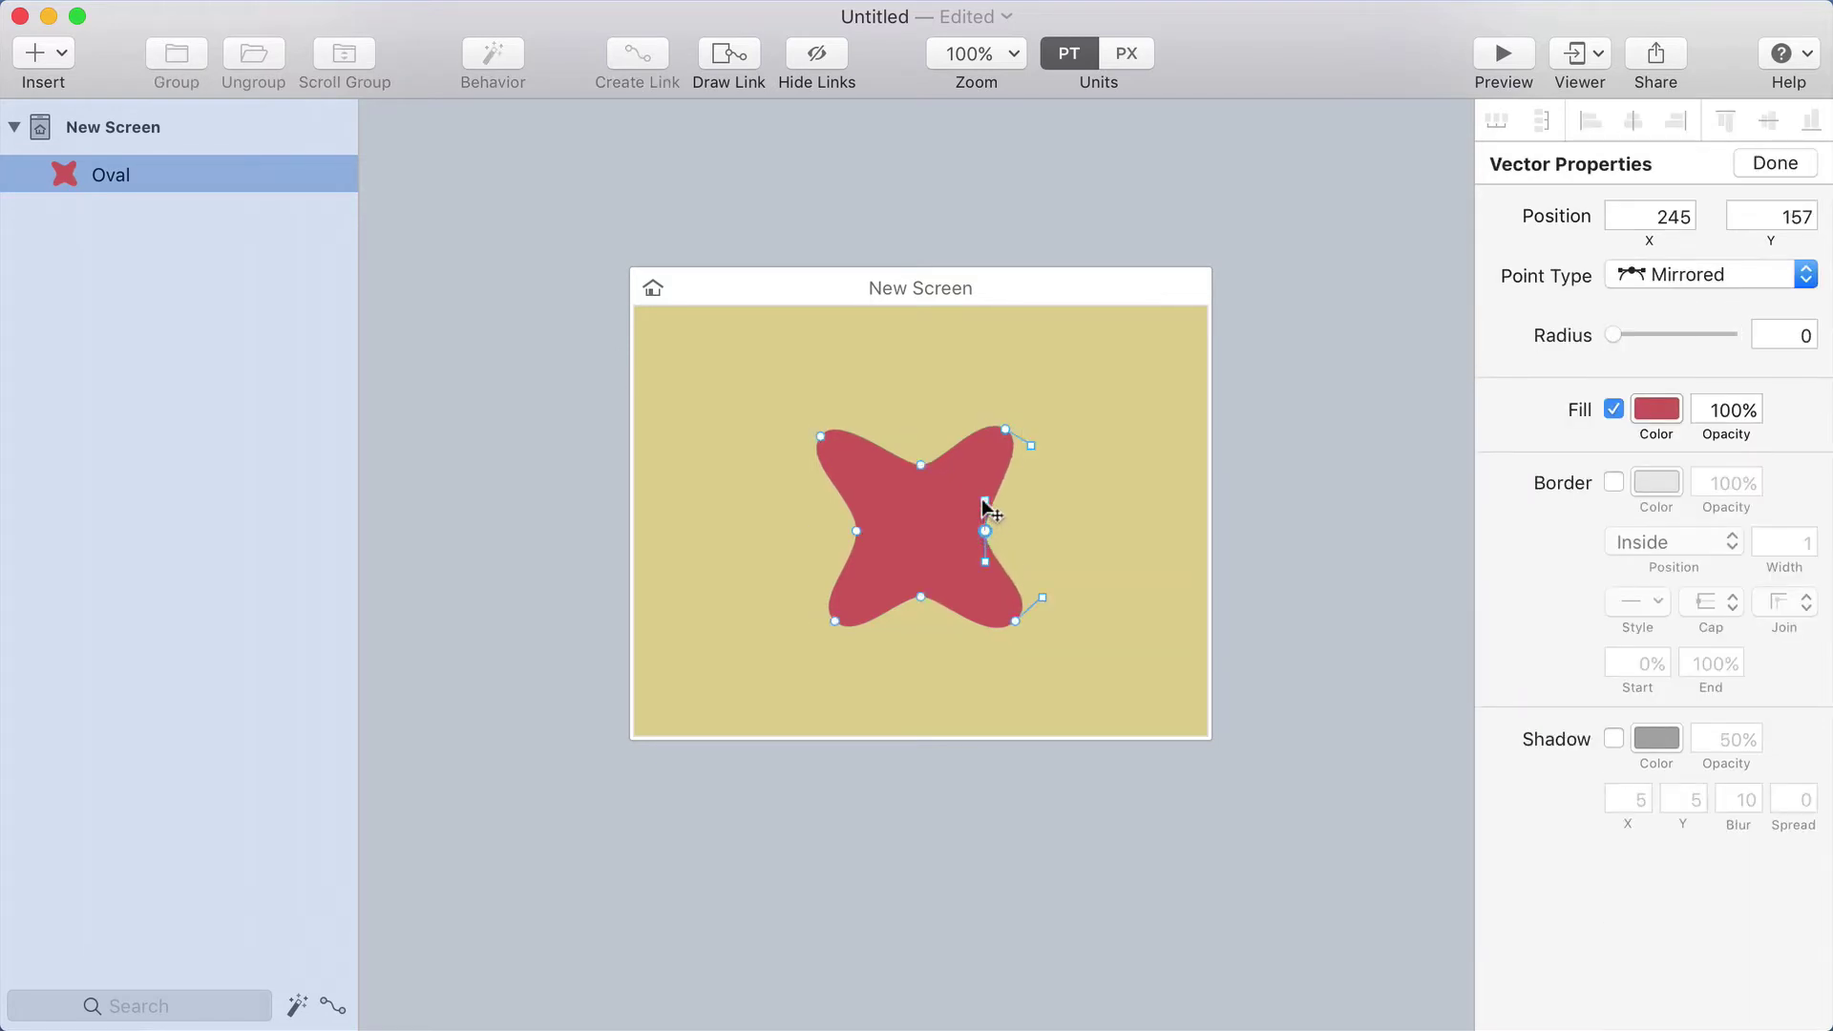
Check the star's top-centre and bottom-centre points, then exit point editing
click(920, 465)
click(954, 335)
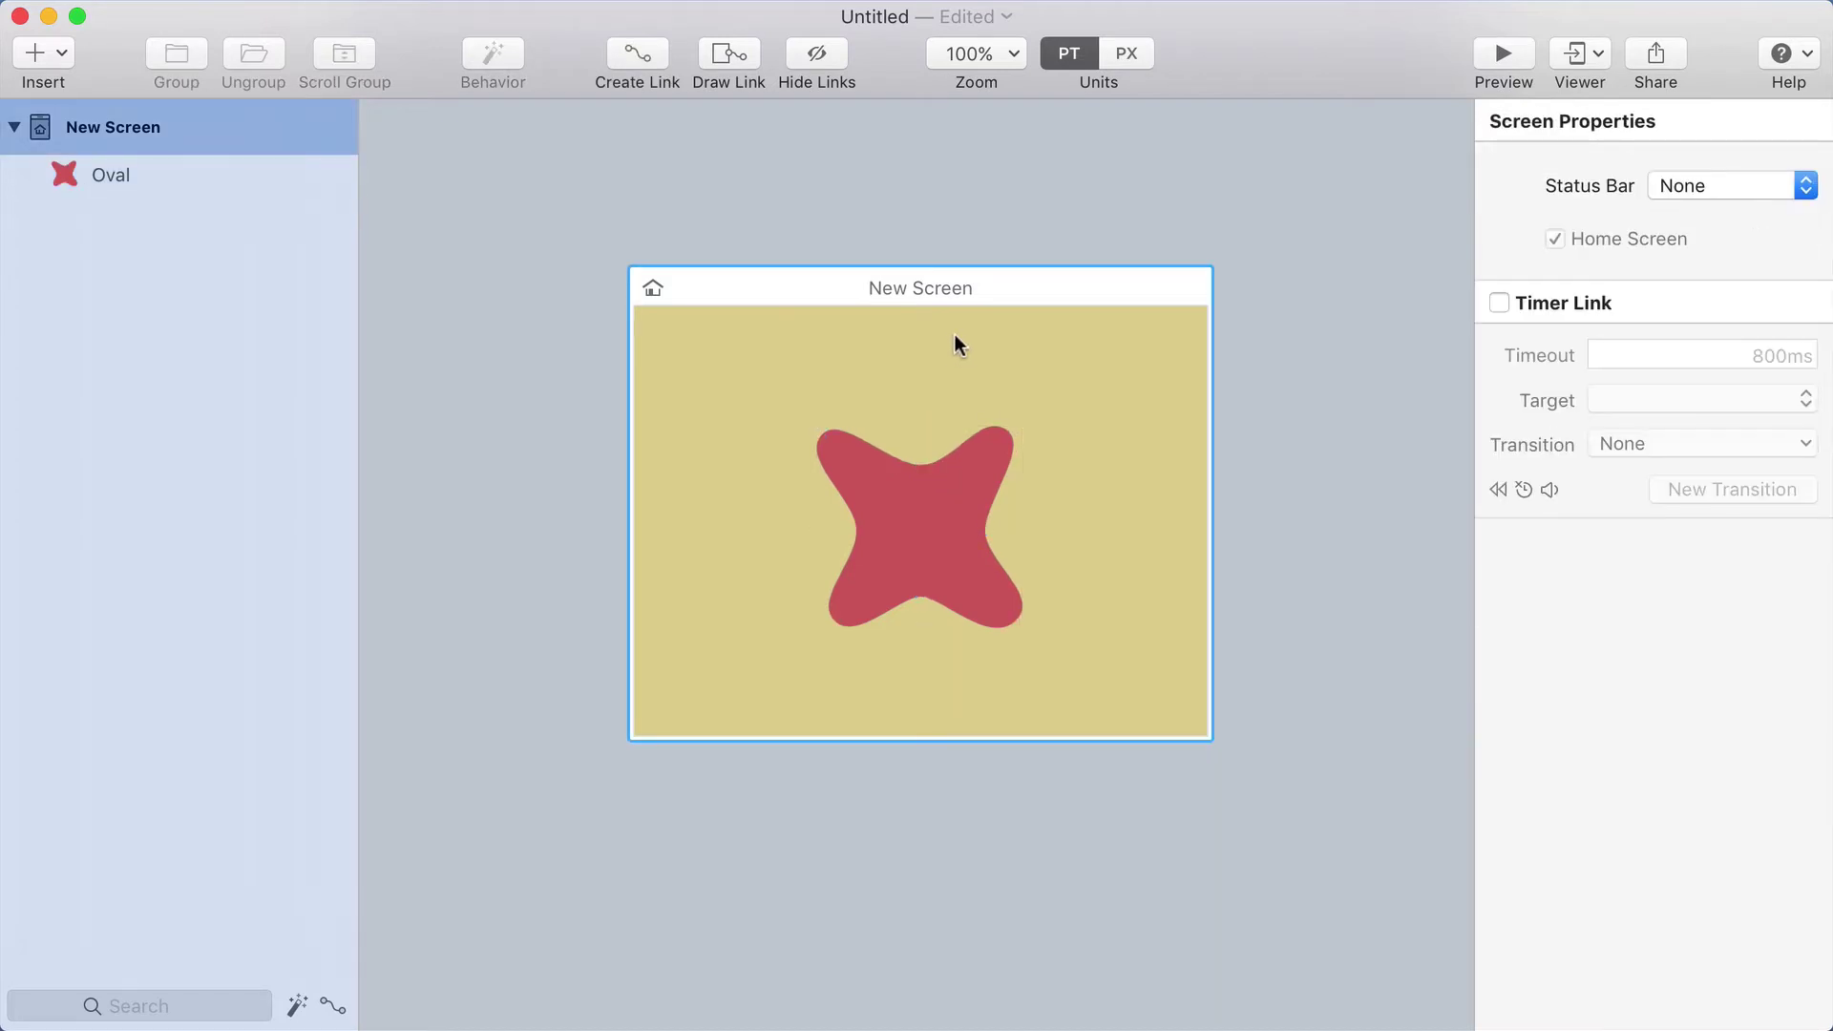
double_click(926, 540)
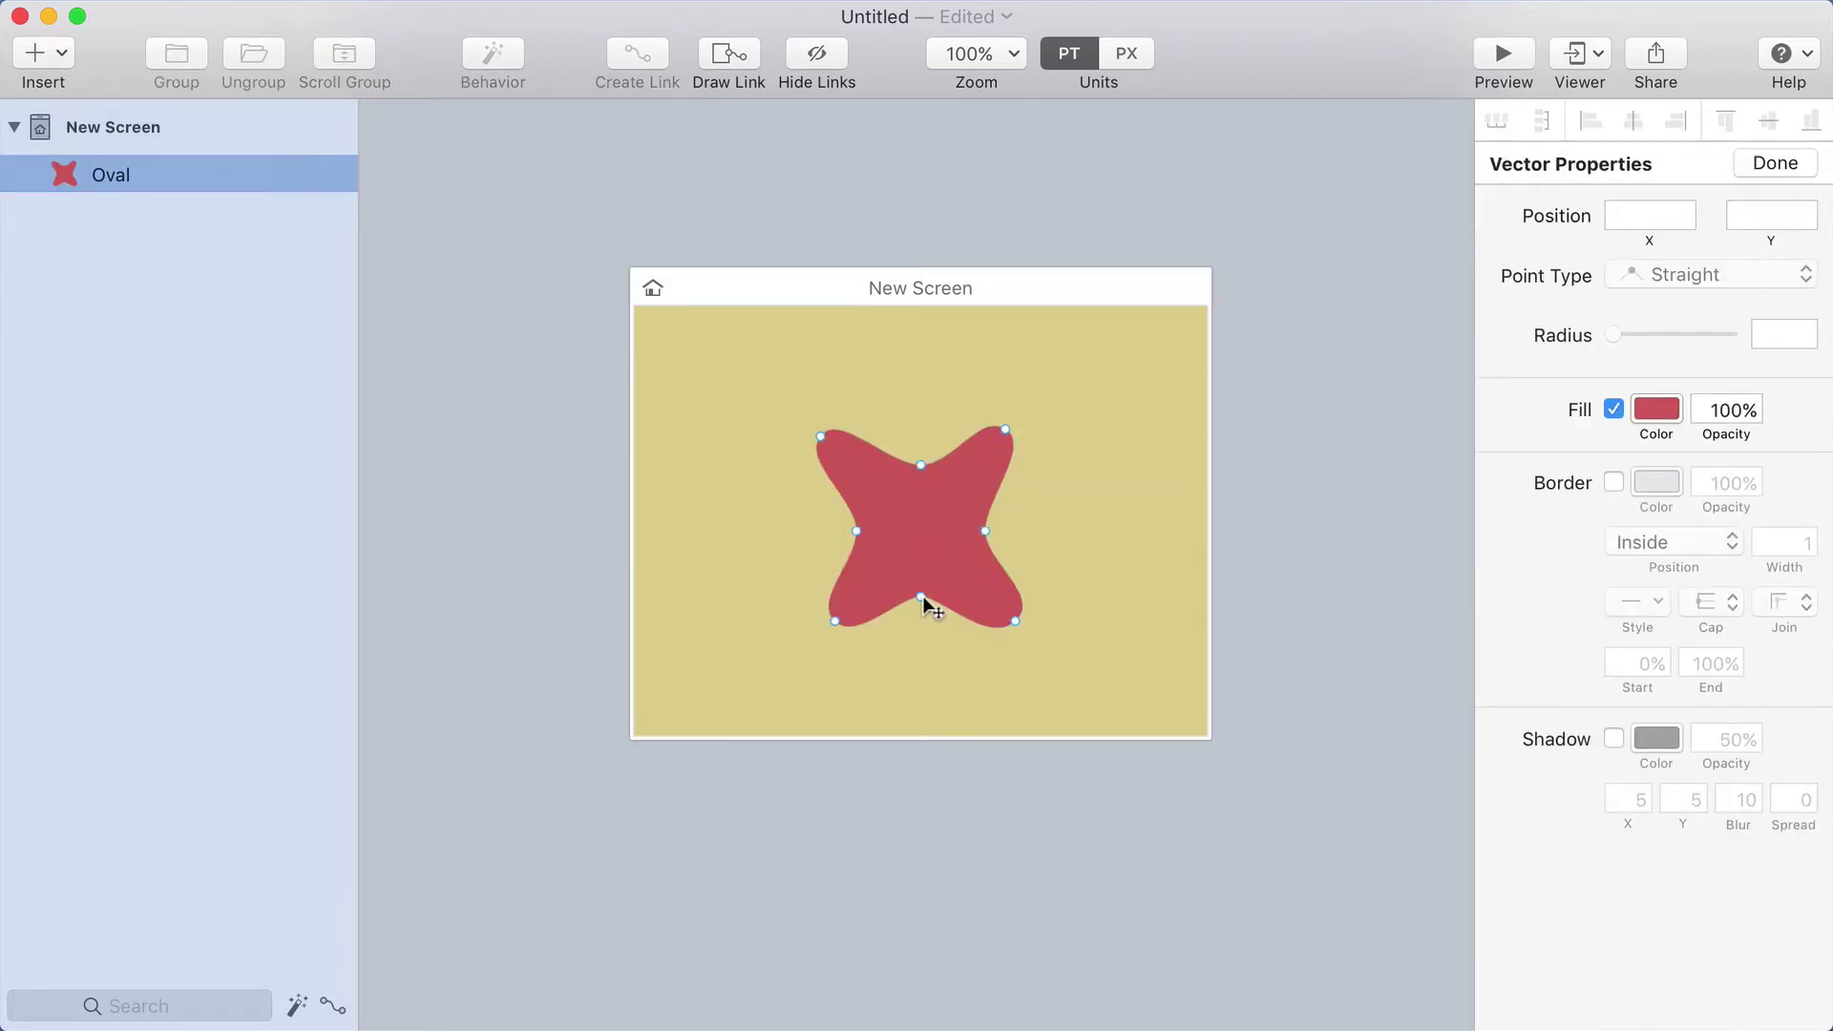
click(921, 597)
key(Escape)
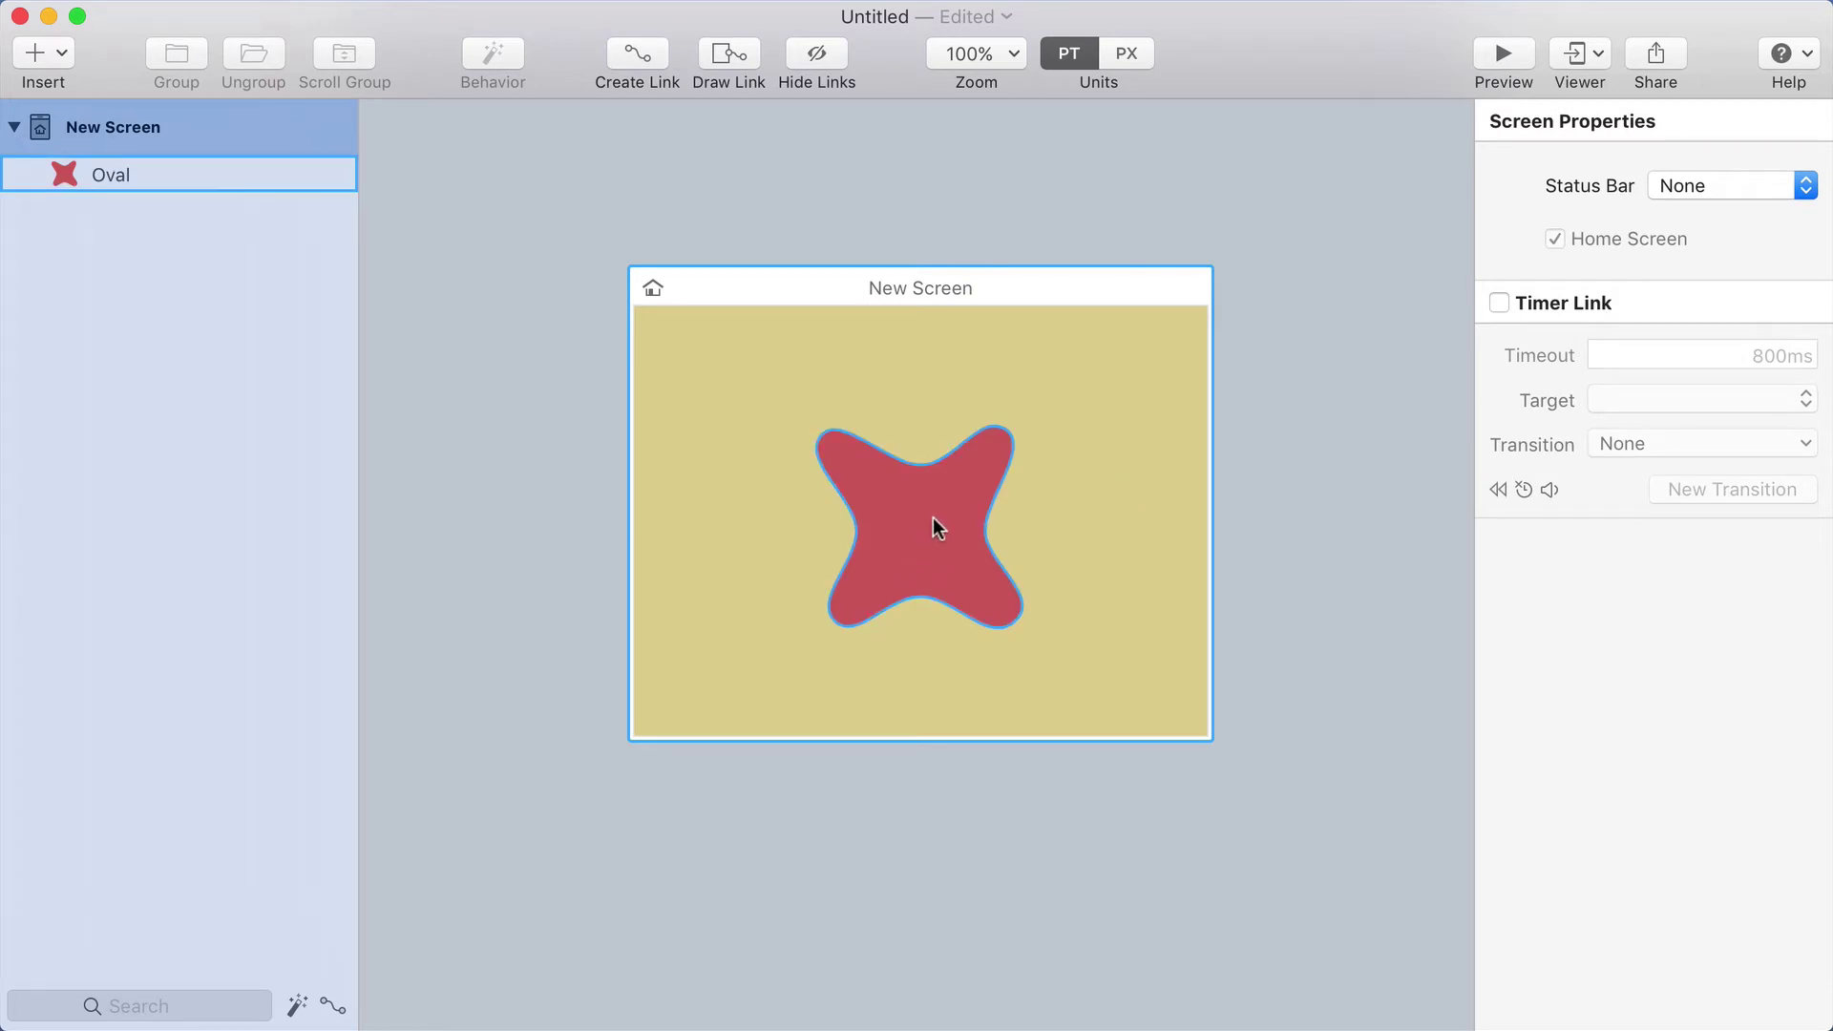
Draw a 16-point eye dot on the star and fill it dark purple (67619B)
key(Escape)
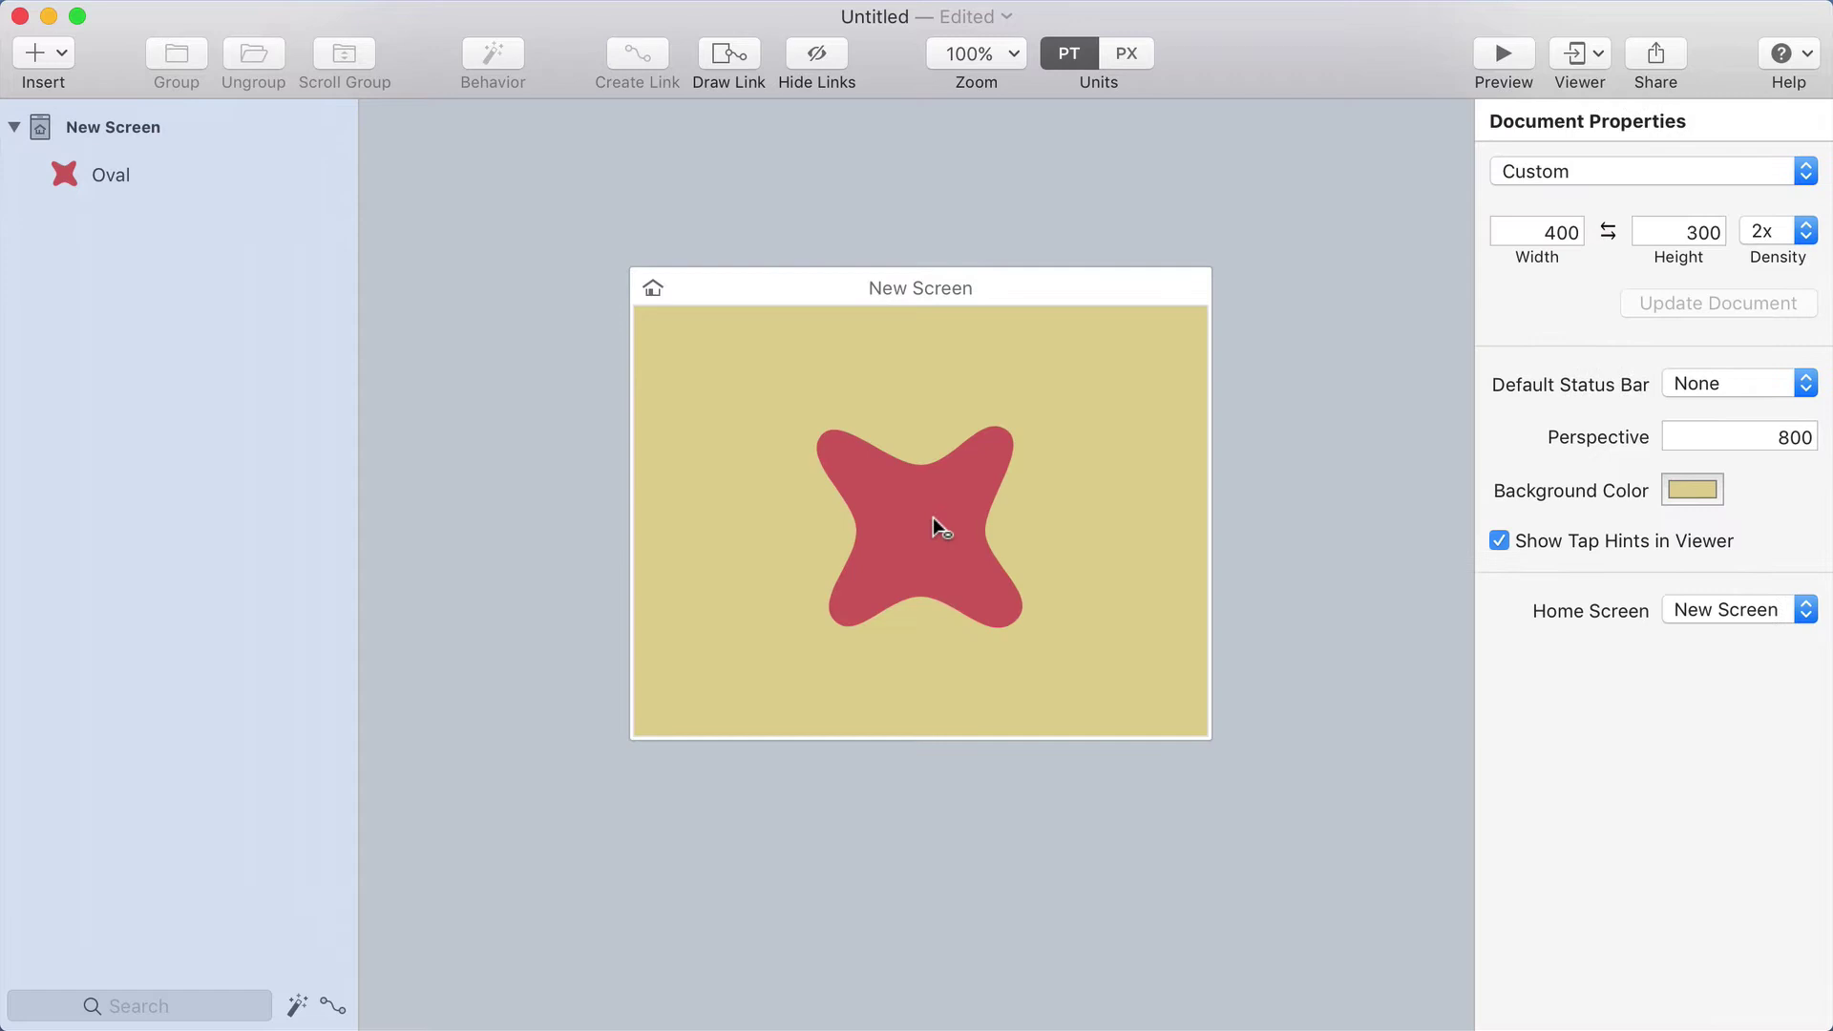
drag(889, 509, 911, 524)
click(1655, 656)
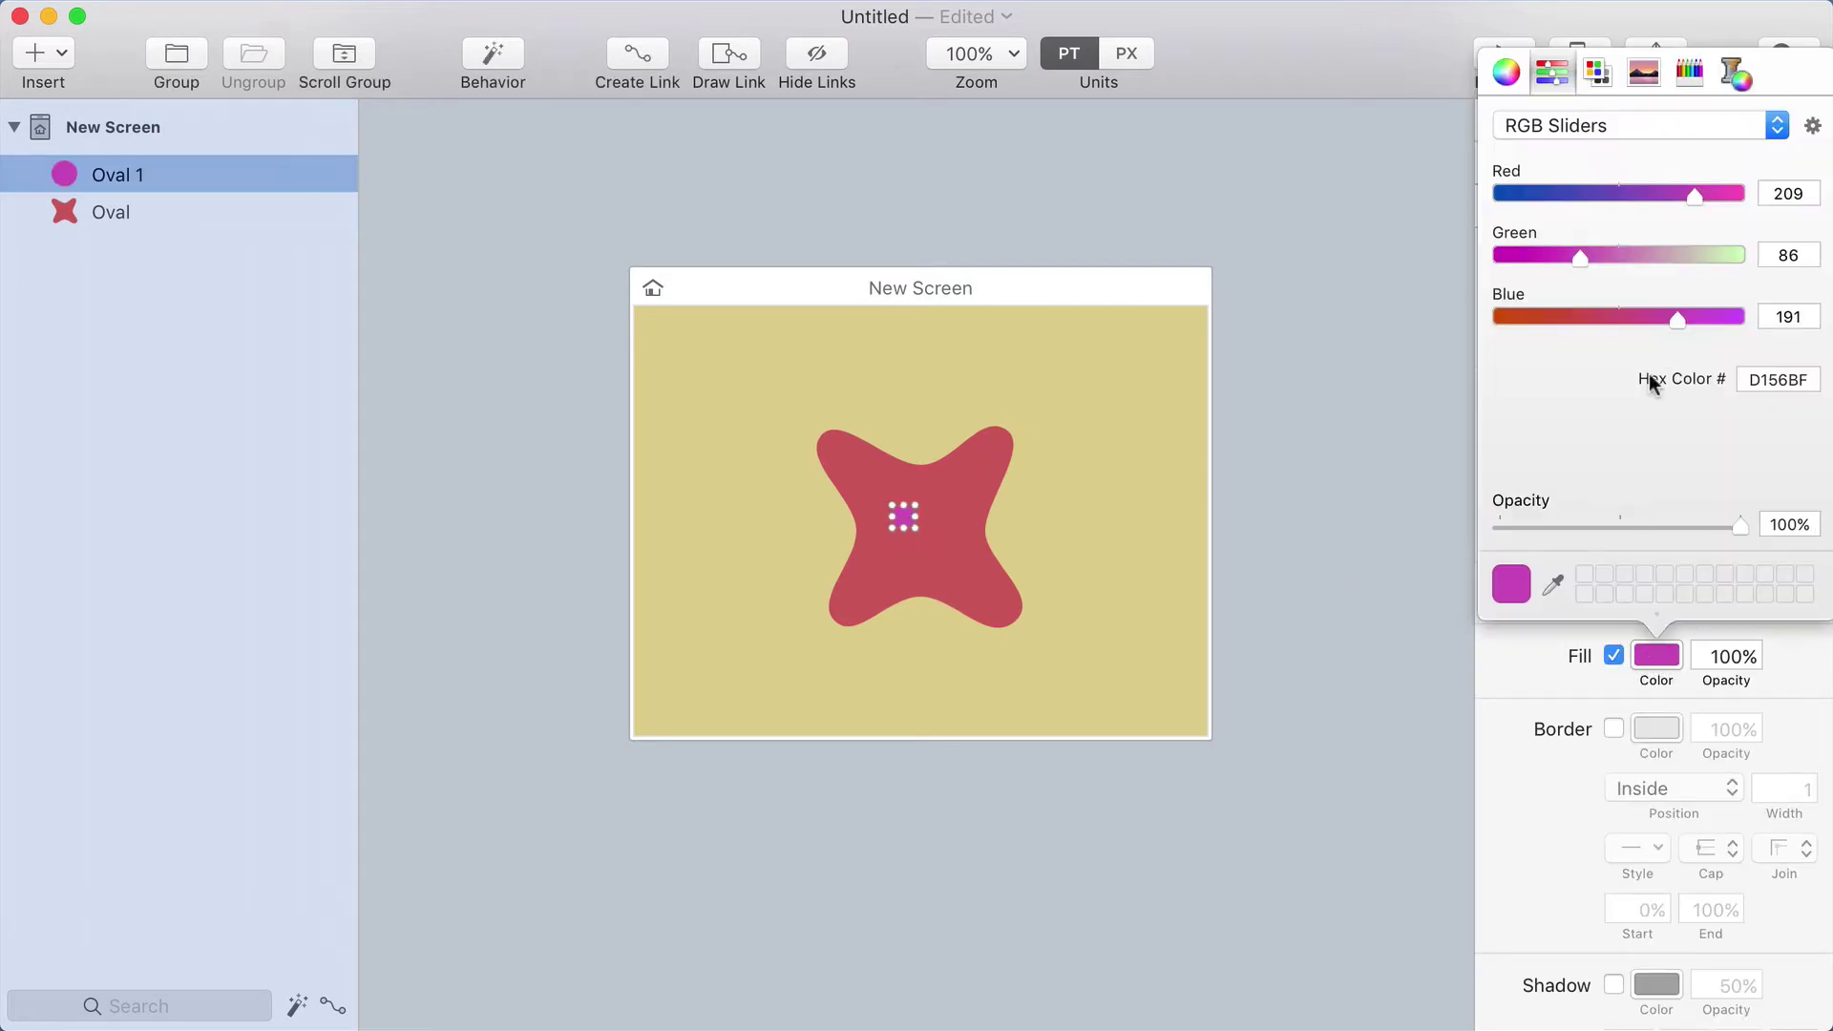
drag(1693, 195, 1625, 193)
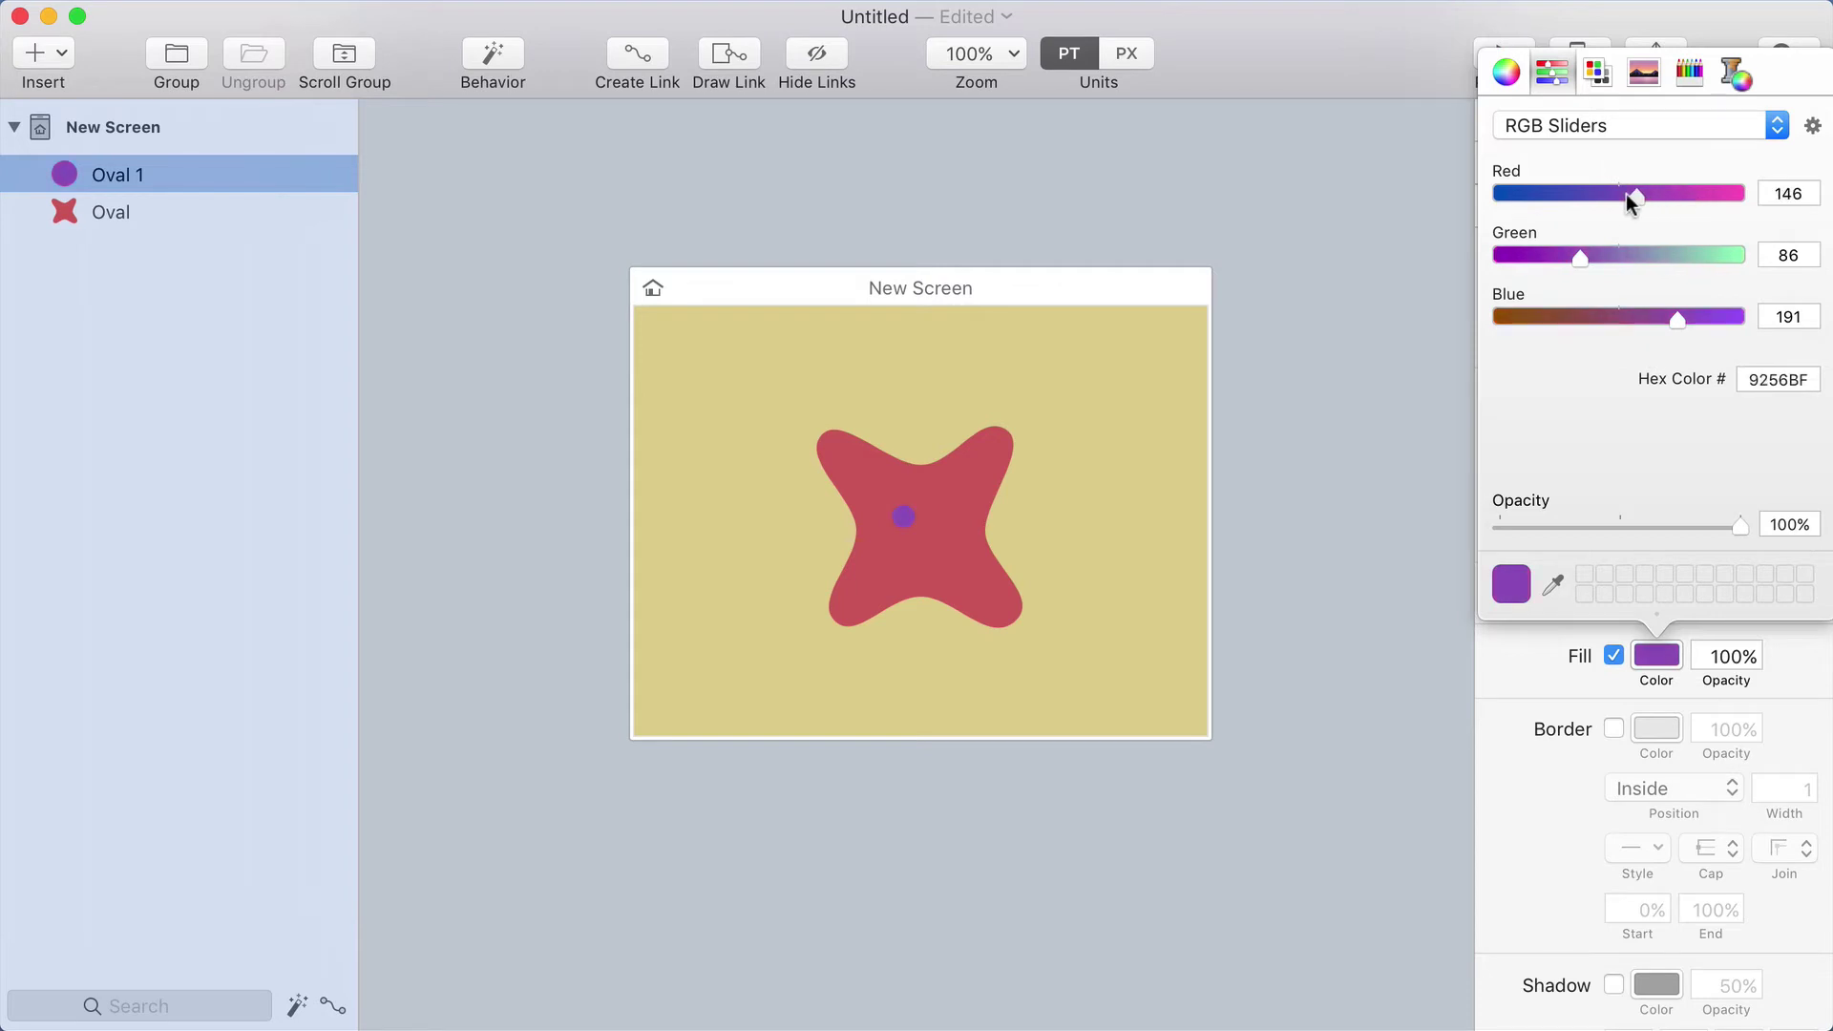
drag(1580, 256, 1590, 256)
drag(1635, 193, 1595, 195)
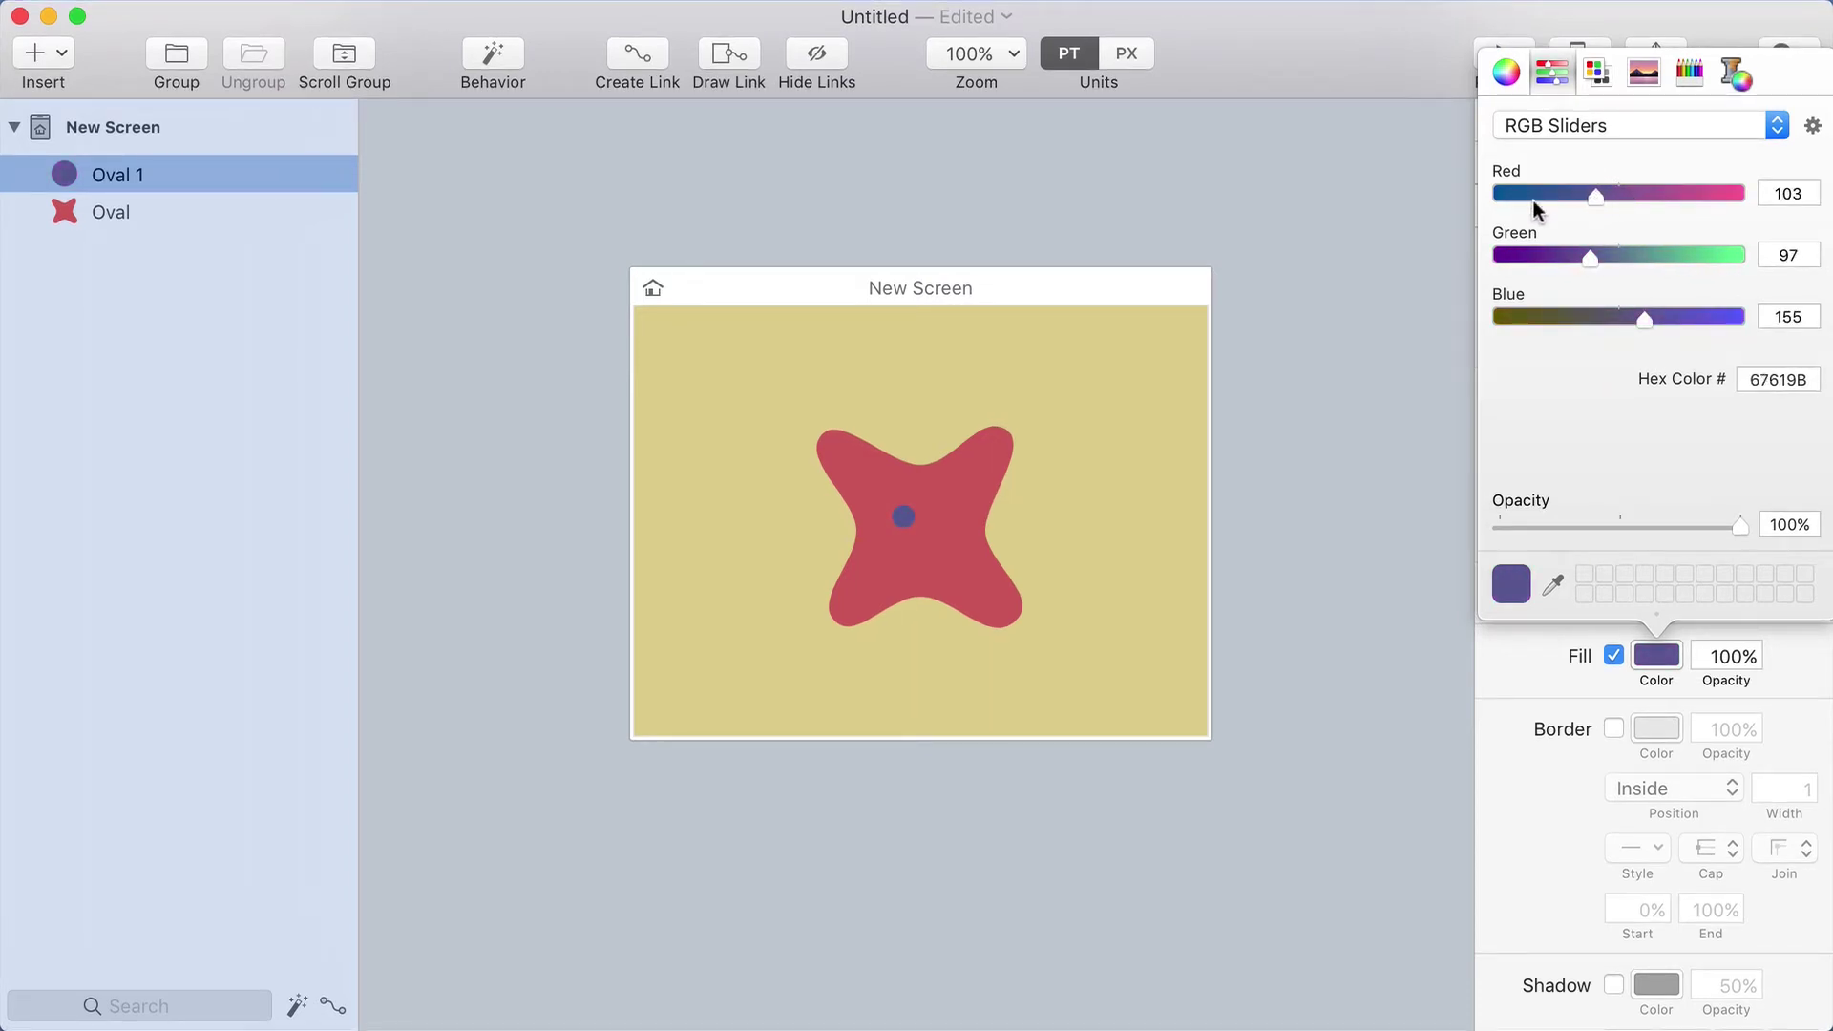
Duplicate the eye dot to its right with an Option-drag
click(896, 382)
click(901, 516)
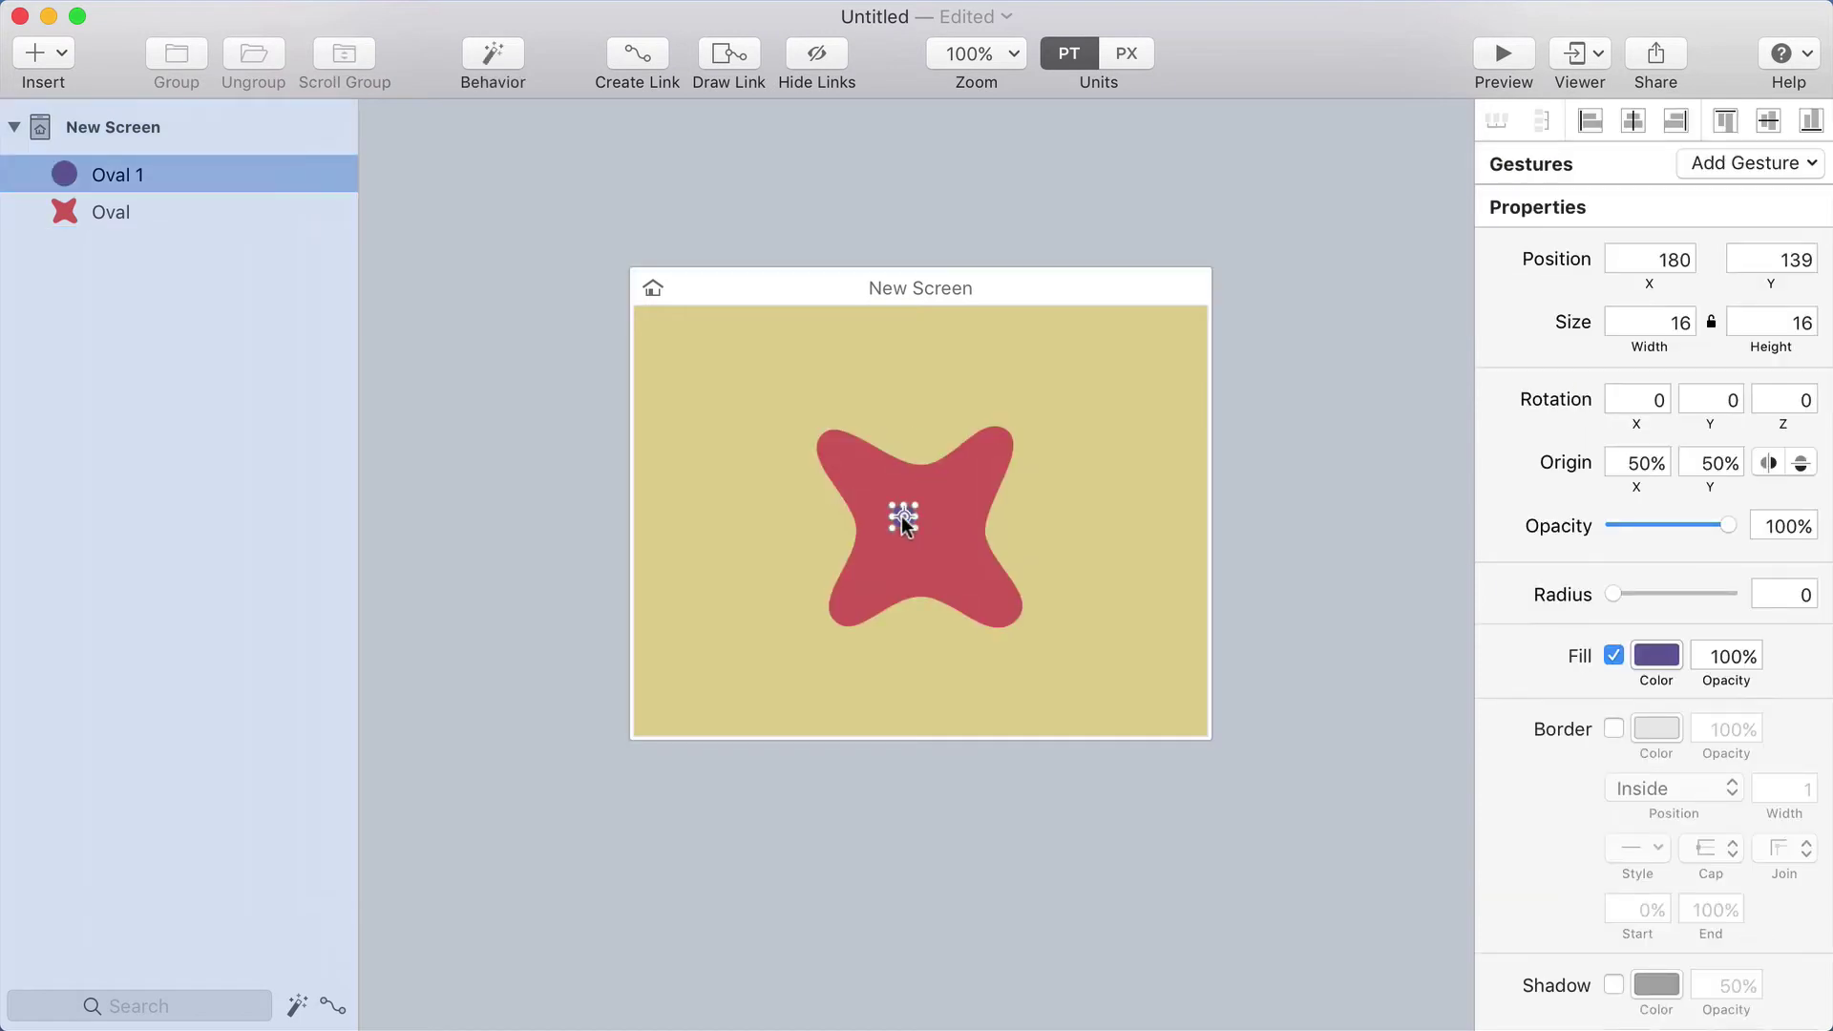
alt+drag(901, 515, 943, 522)
Draw a larger circle, Oval 3, on the star just below the two eyes
click(1194, 488)
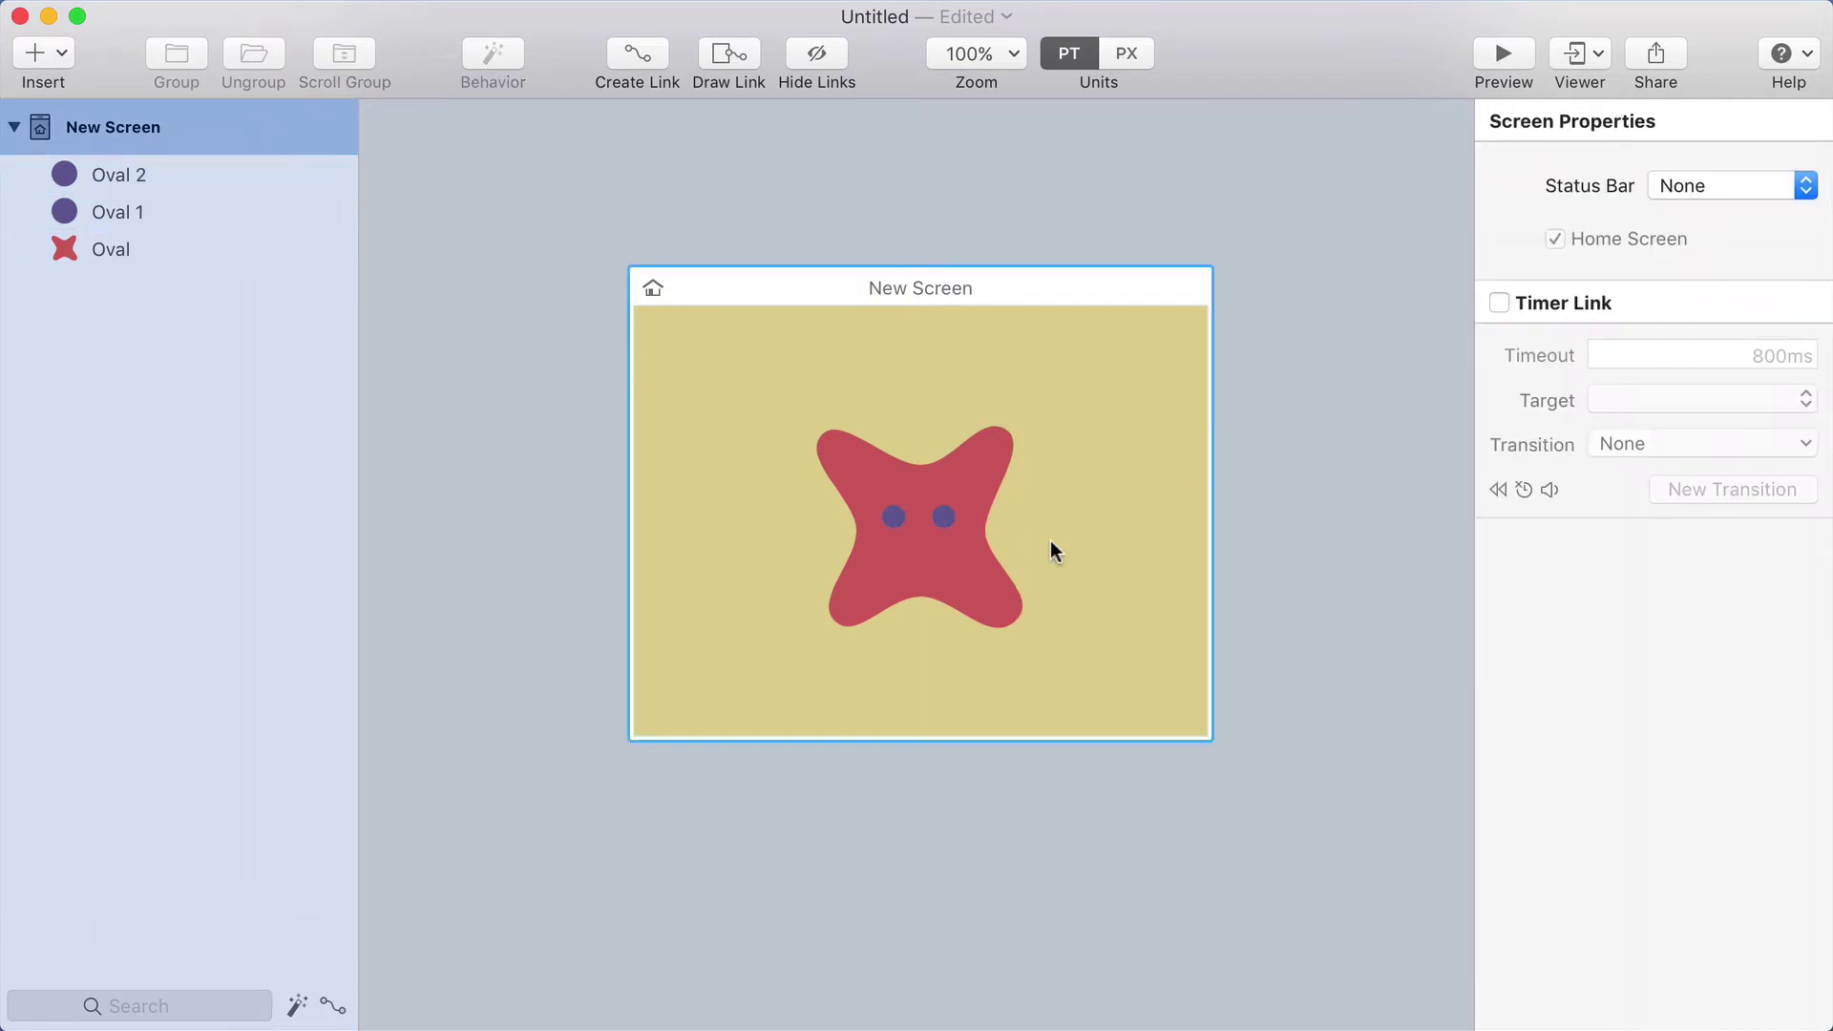
key(Escape)
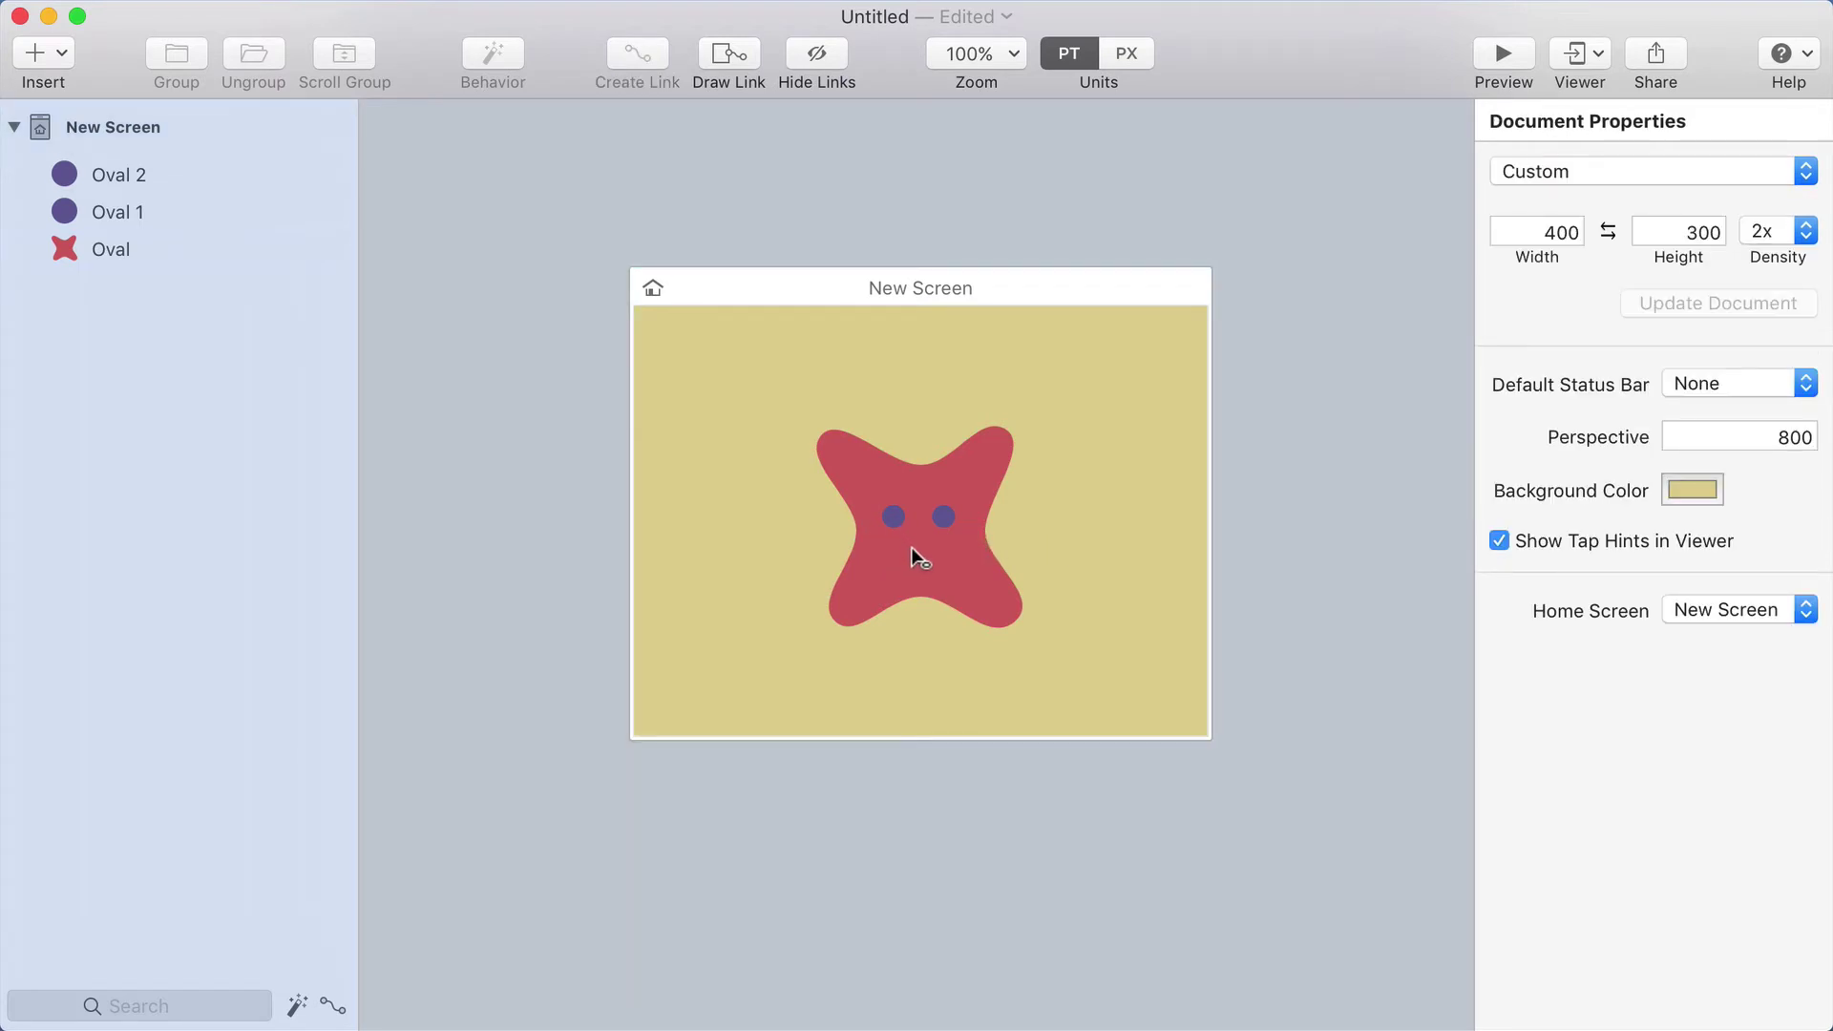
drag(910, 547, 939, 575)
click(1078, 538)
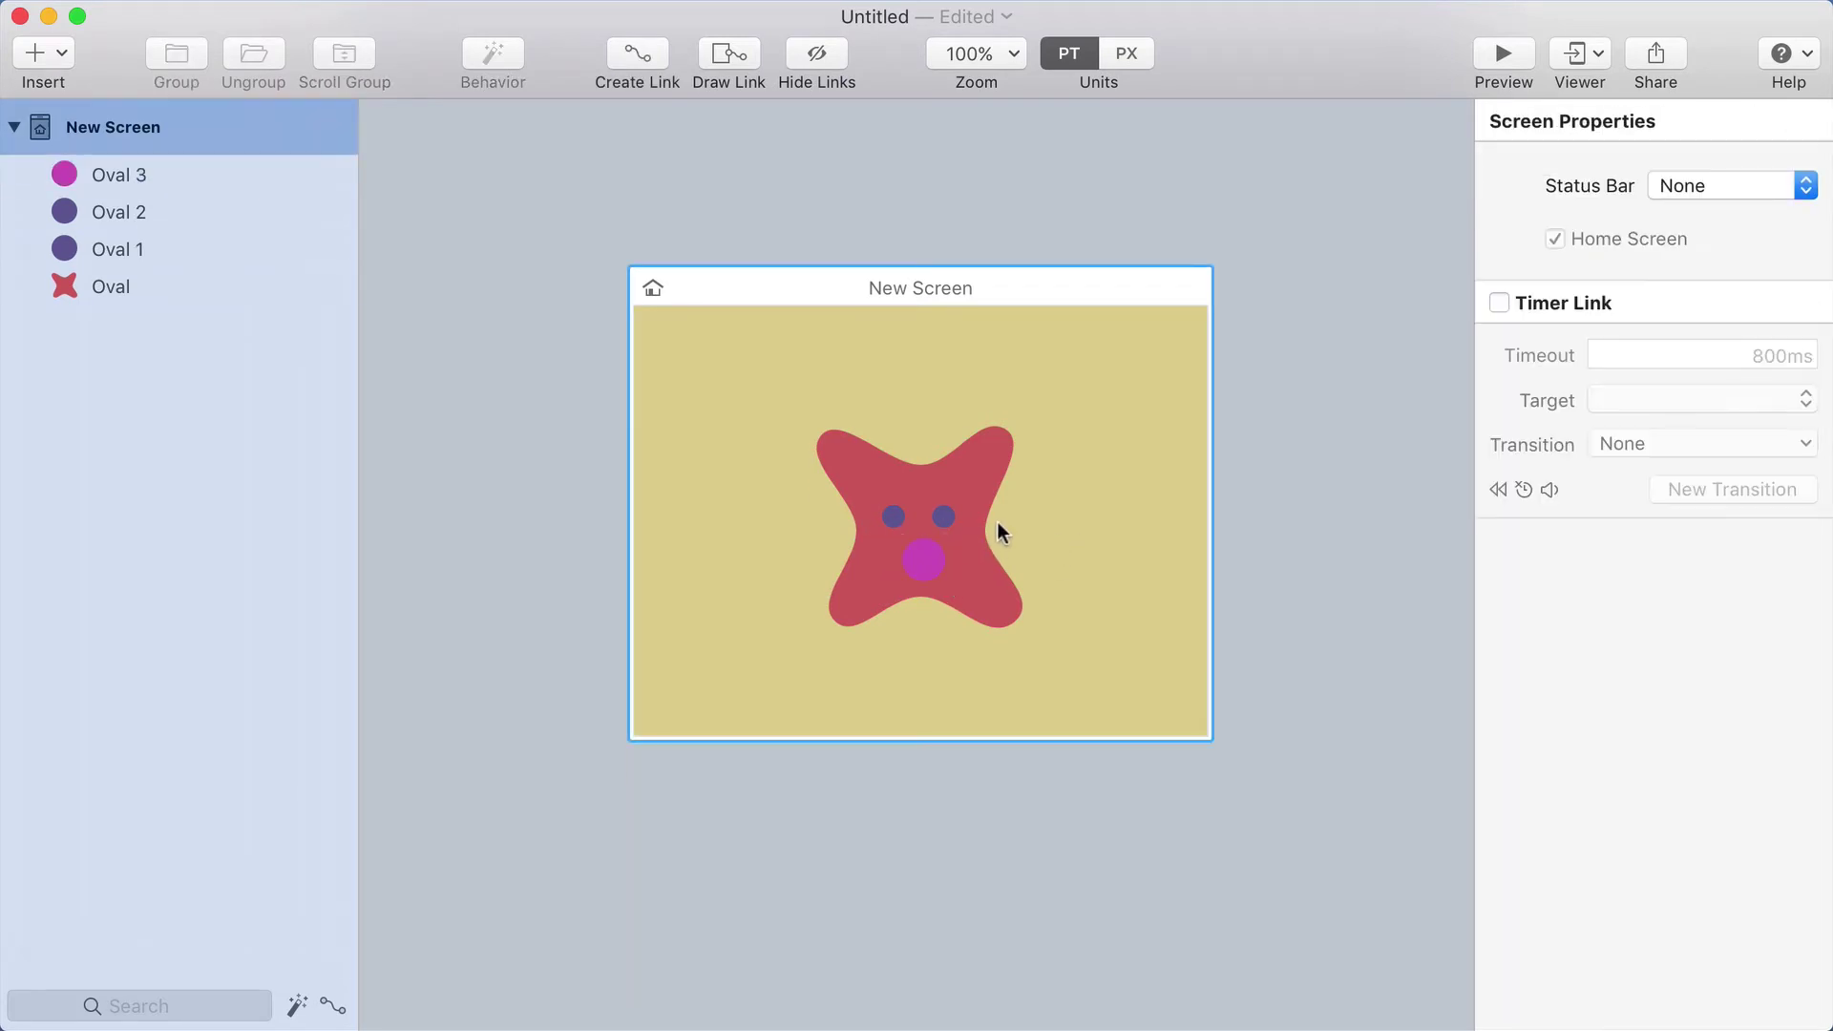
click(945, 517)
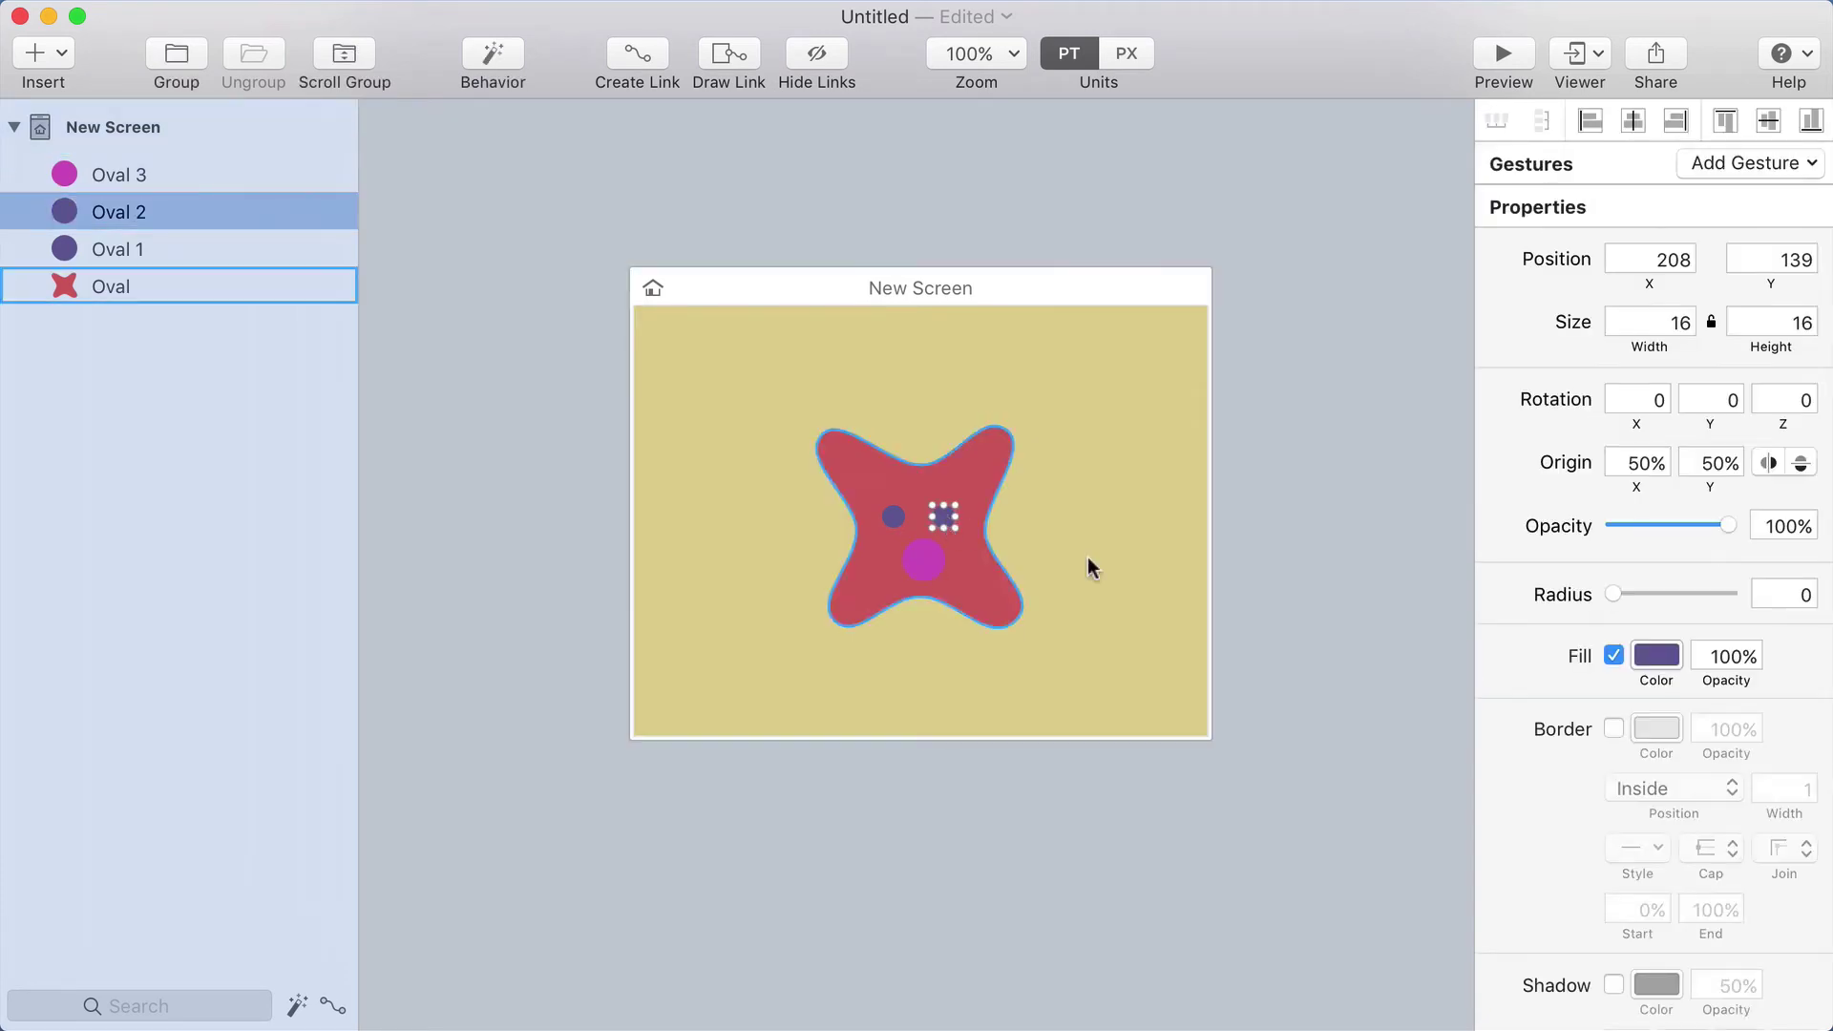
Undo the magenta fill so Oval 3 turns dark purple again
click(925, 556)
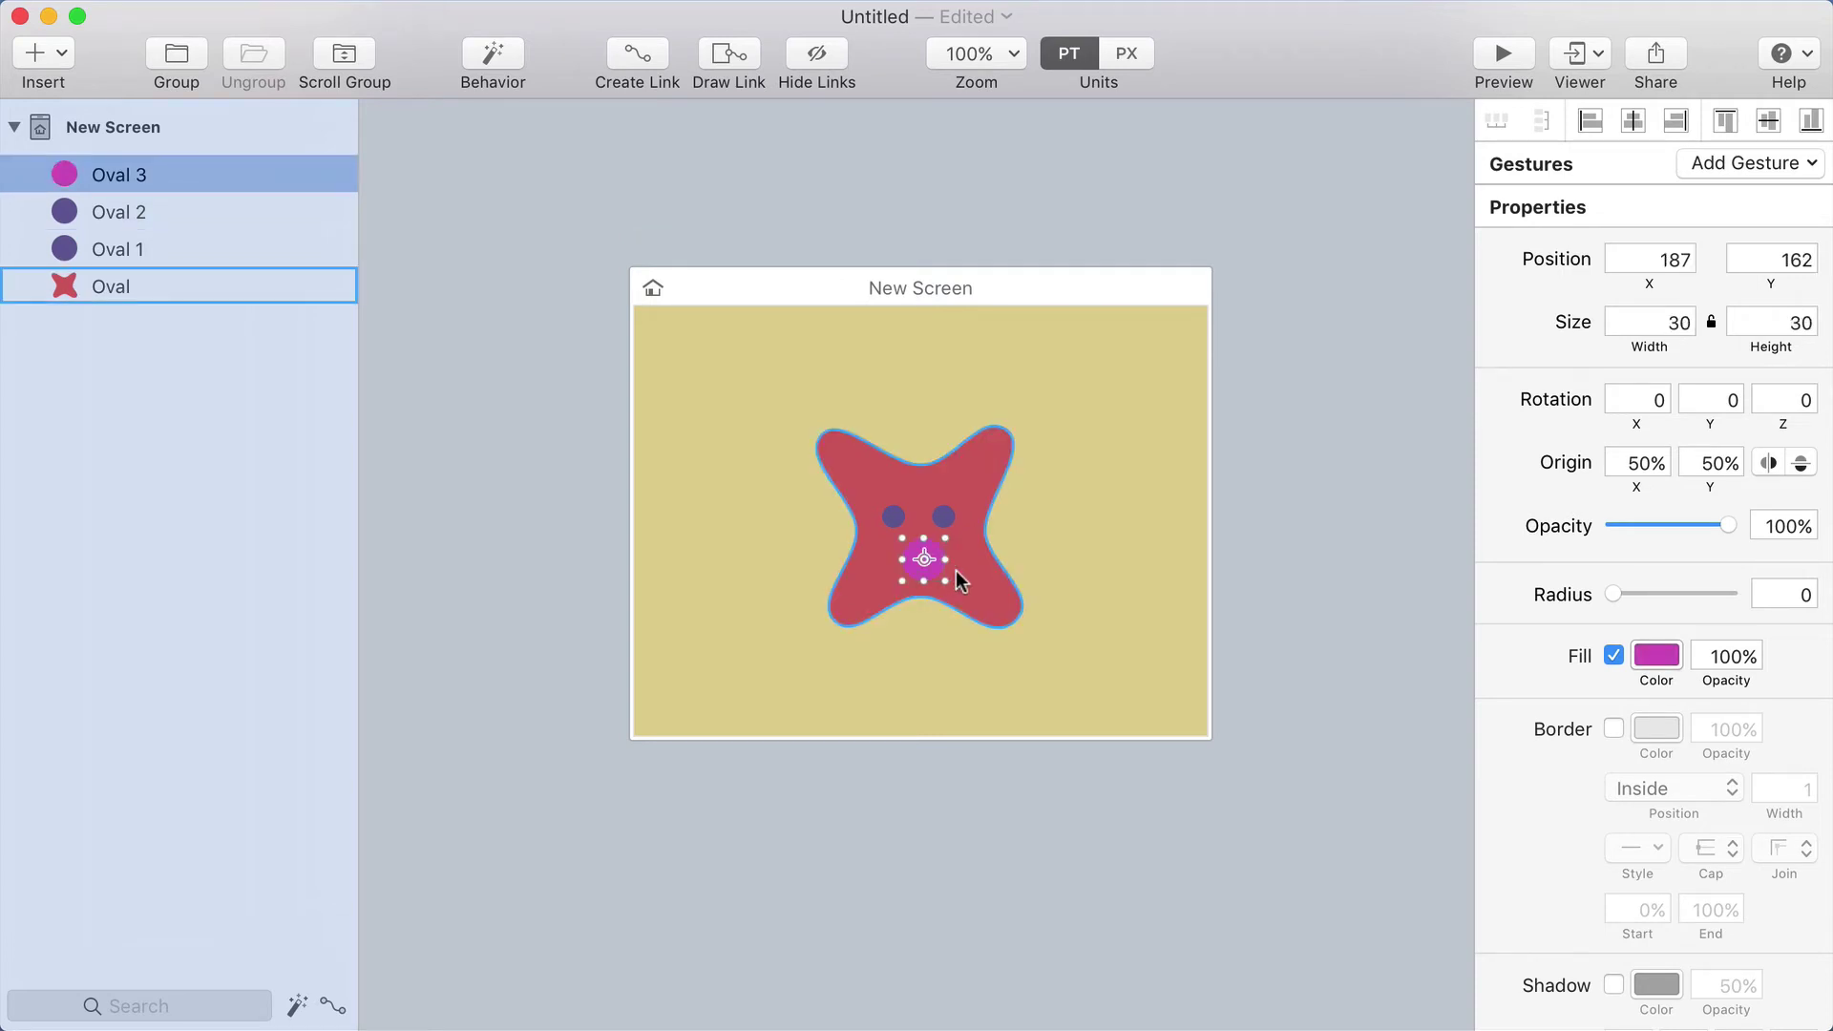
key(ctrl+z)
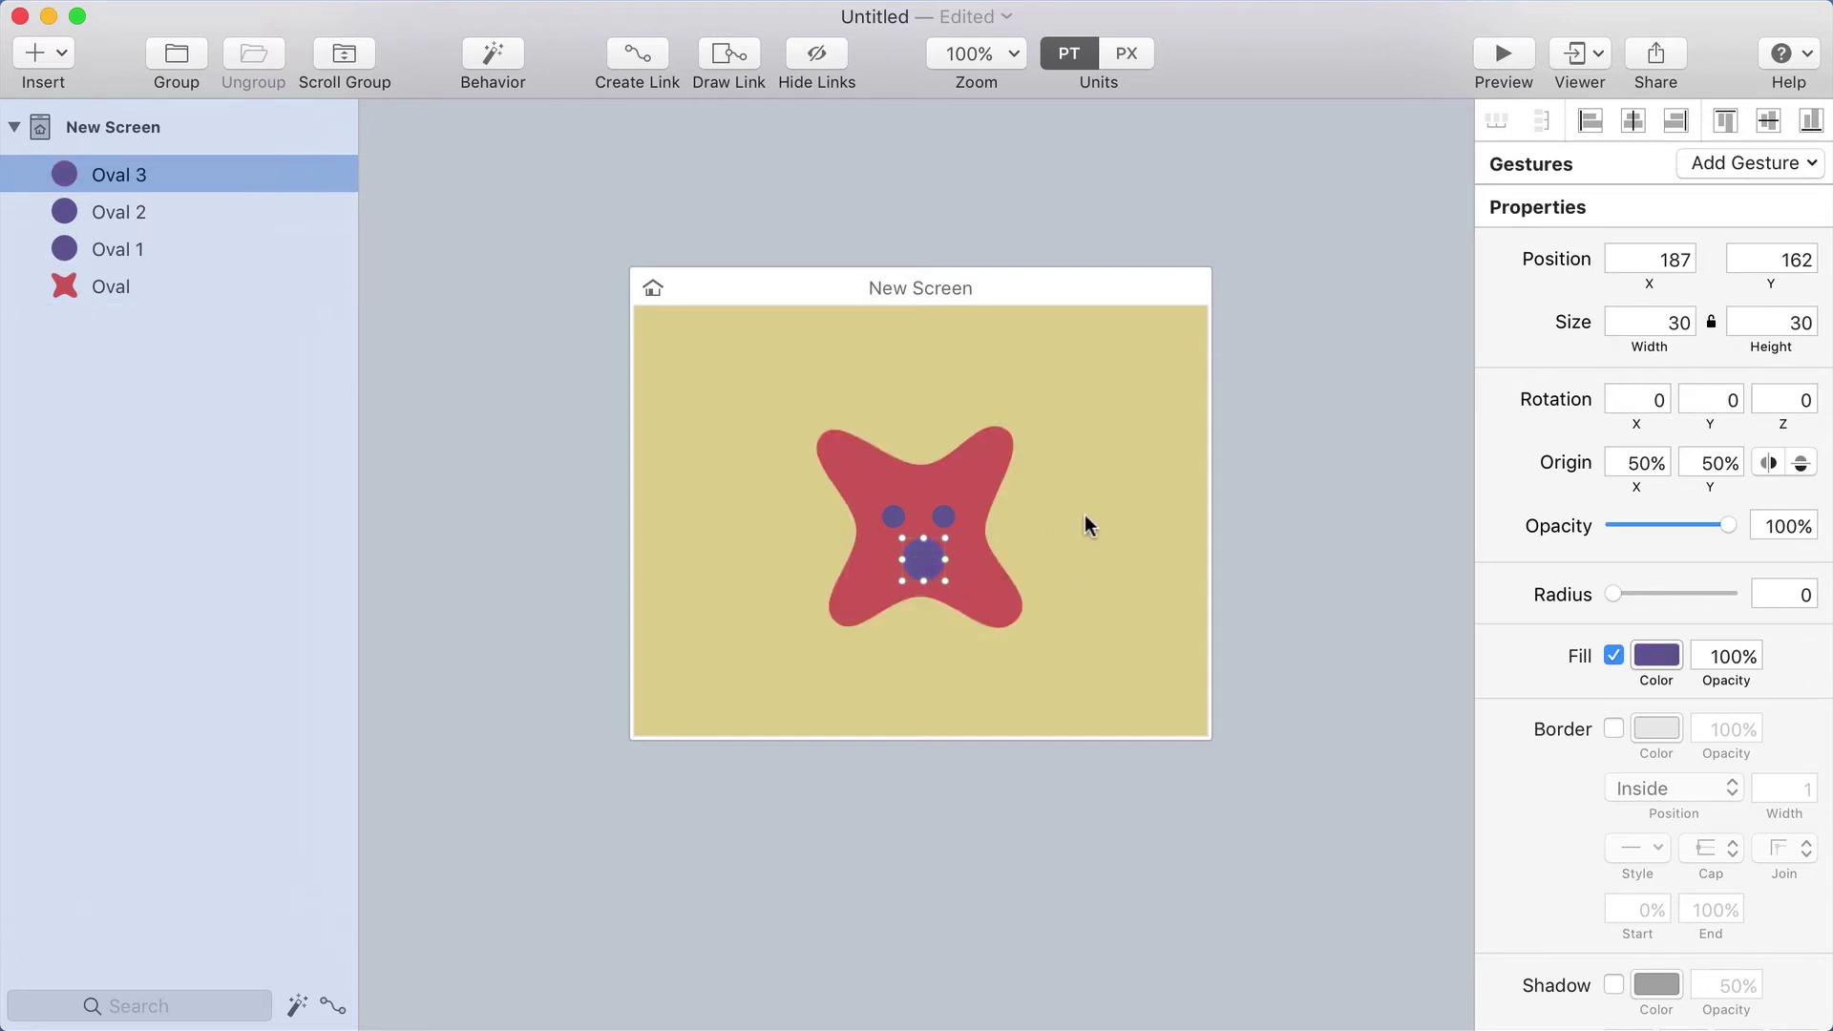
click(1086, 521)
Move both eye dots up to the same height
click(943, 523)
shift+click(895, 516)
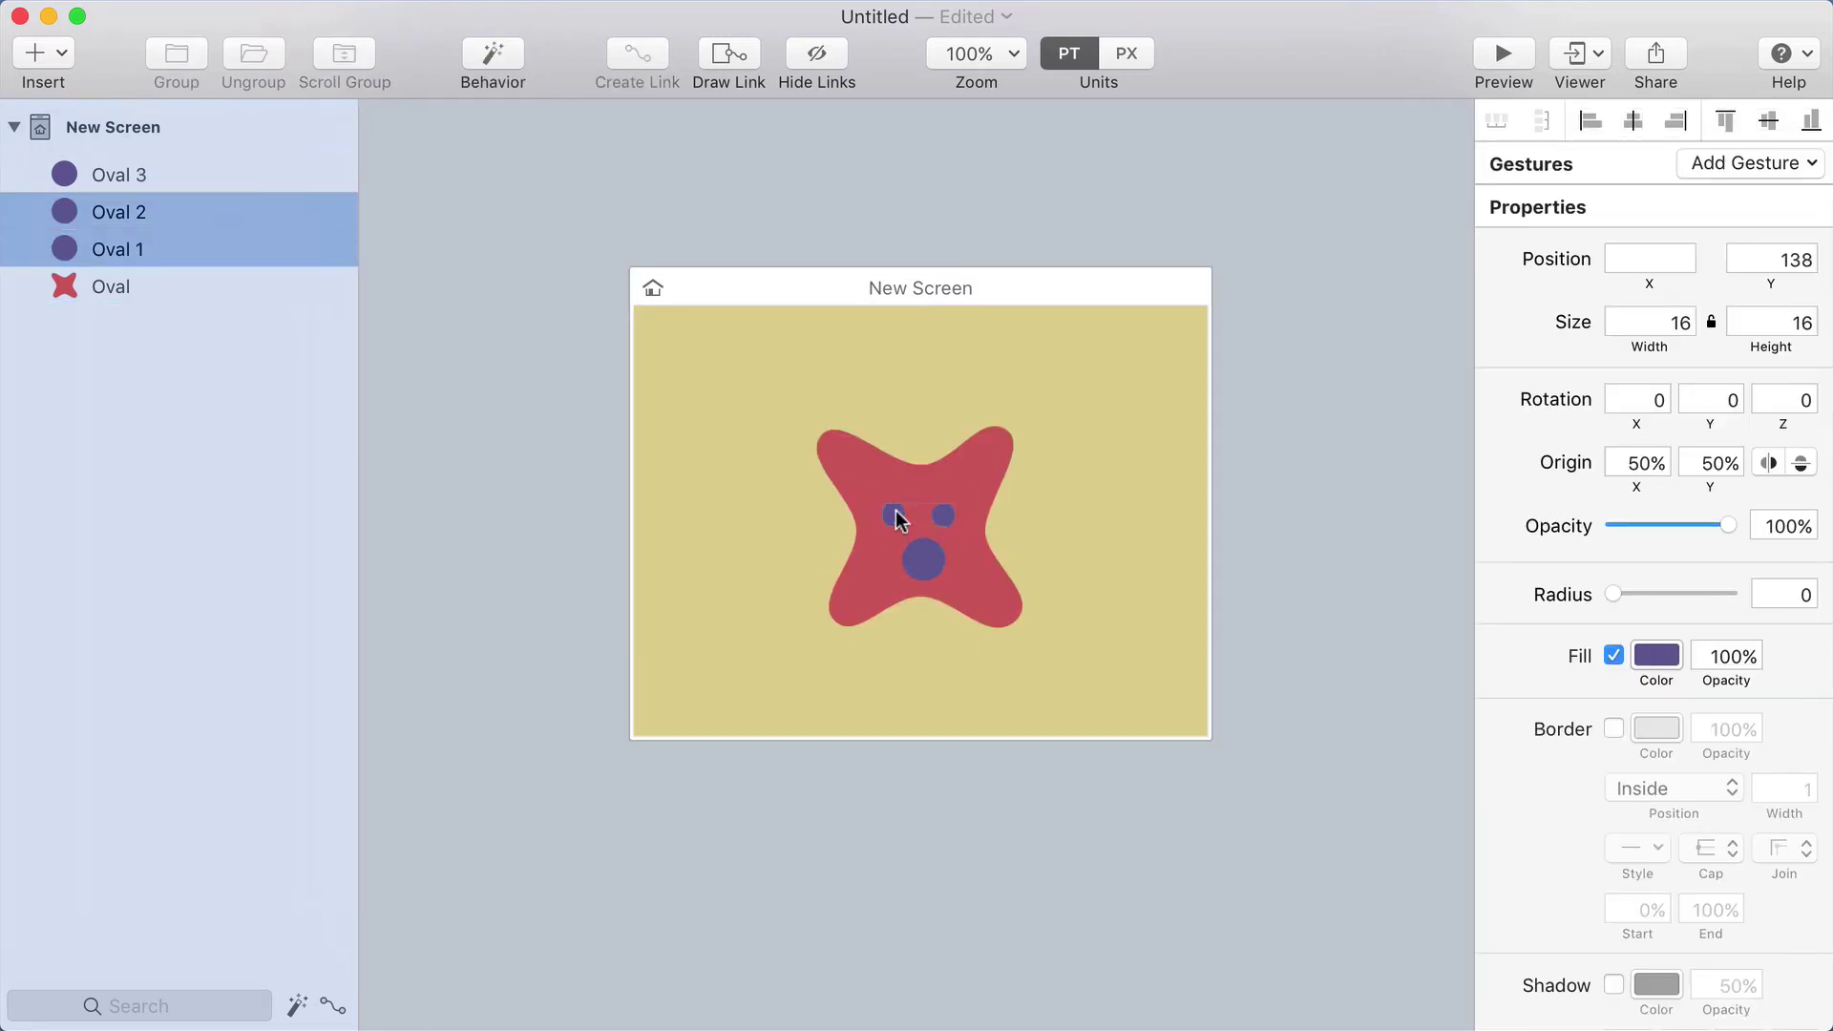
drag(895, 516, 896, 508)
click(1117, 523)
click(1116, 524)
Shrink both eye dots slightly to about 12.58 points
click(958, 513)
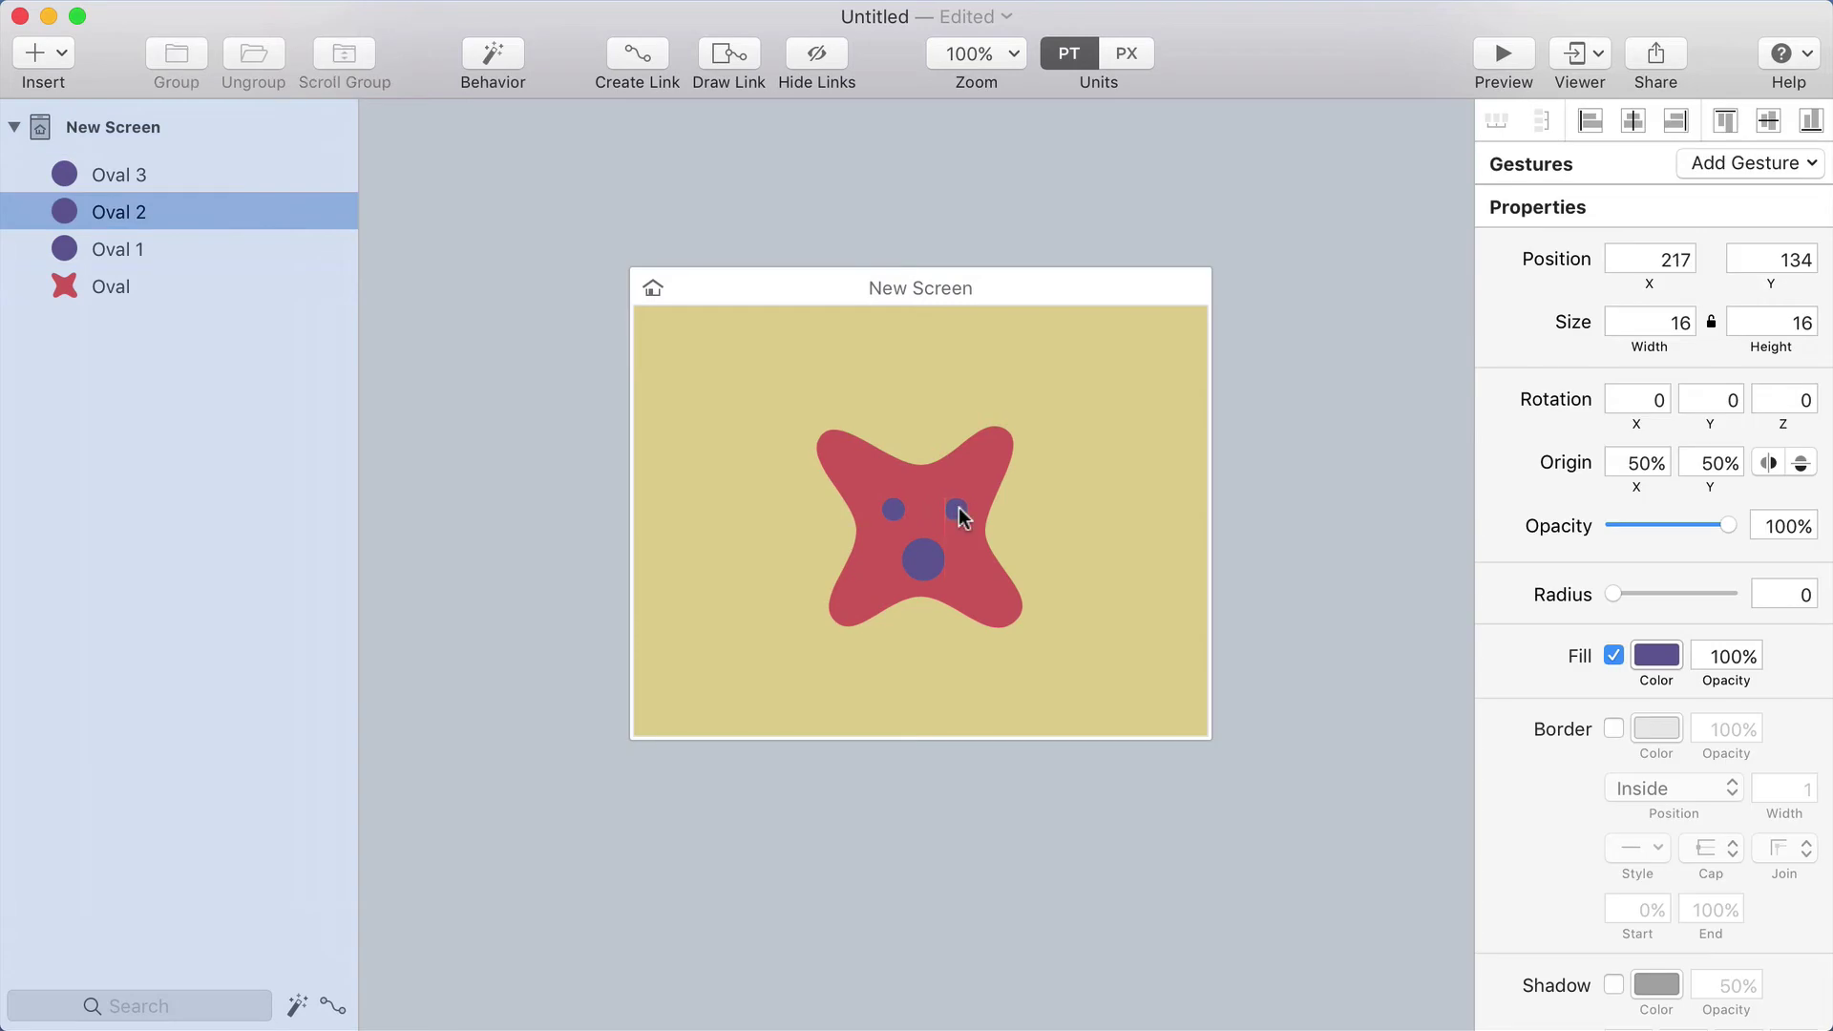
click(895, 511)
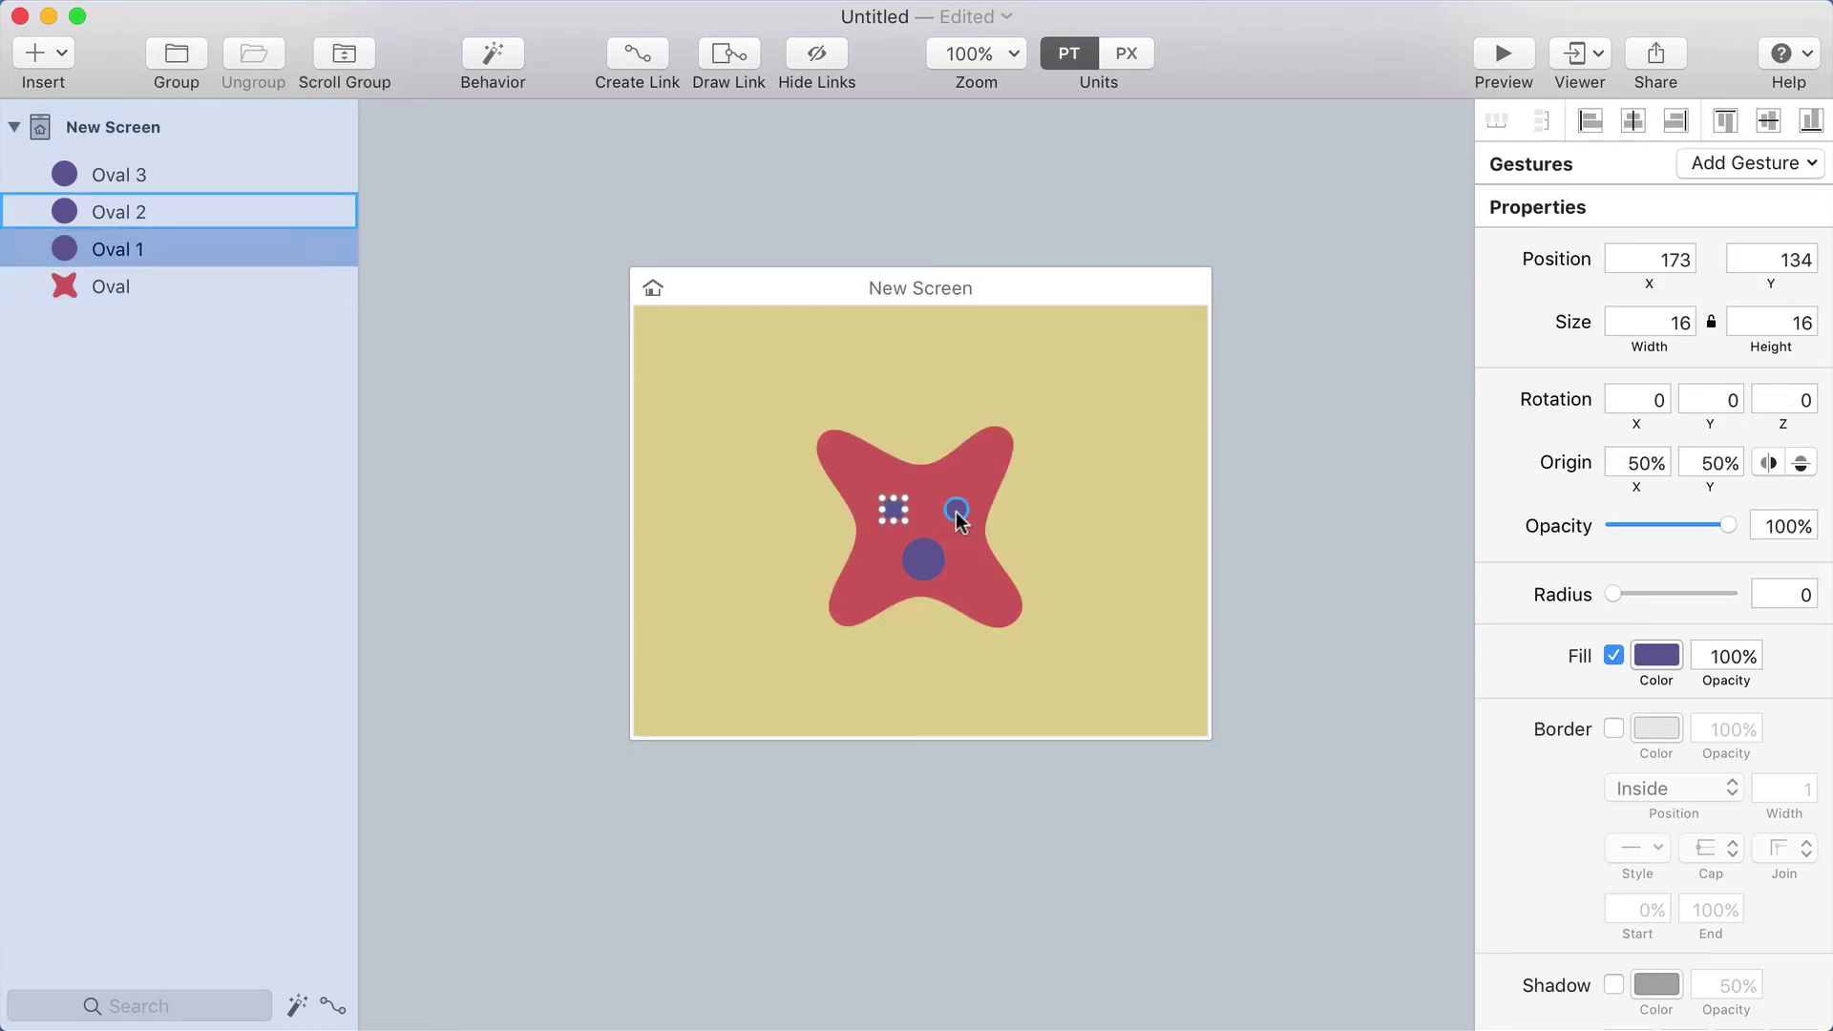
shift+click(957, 512)
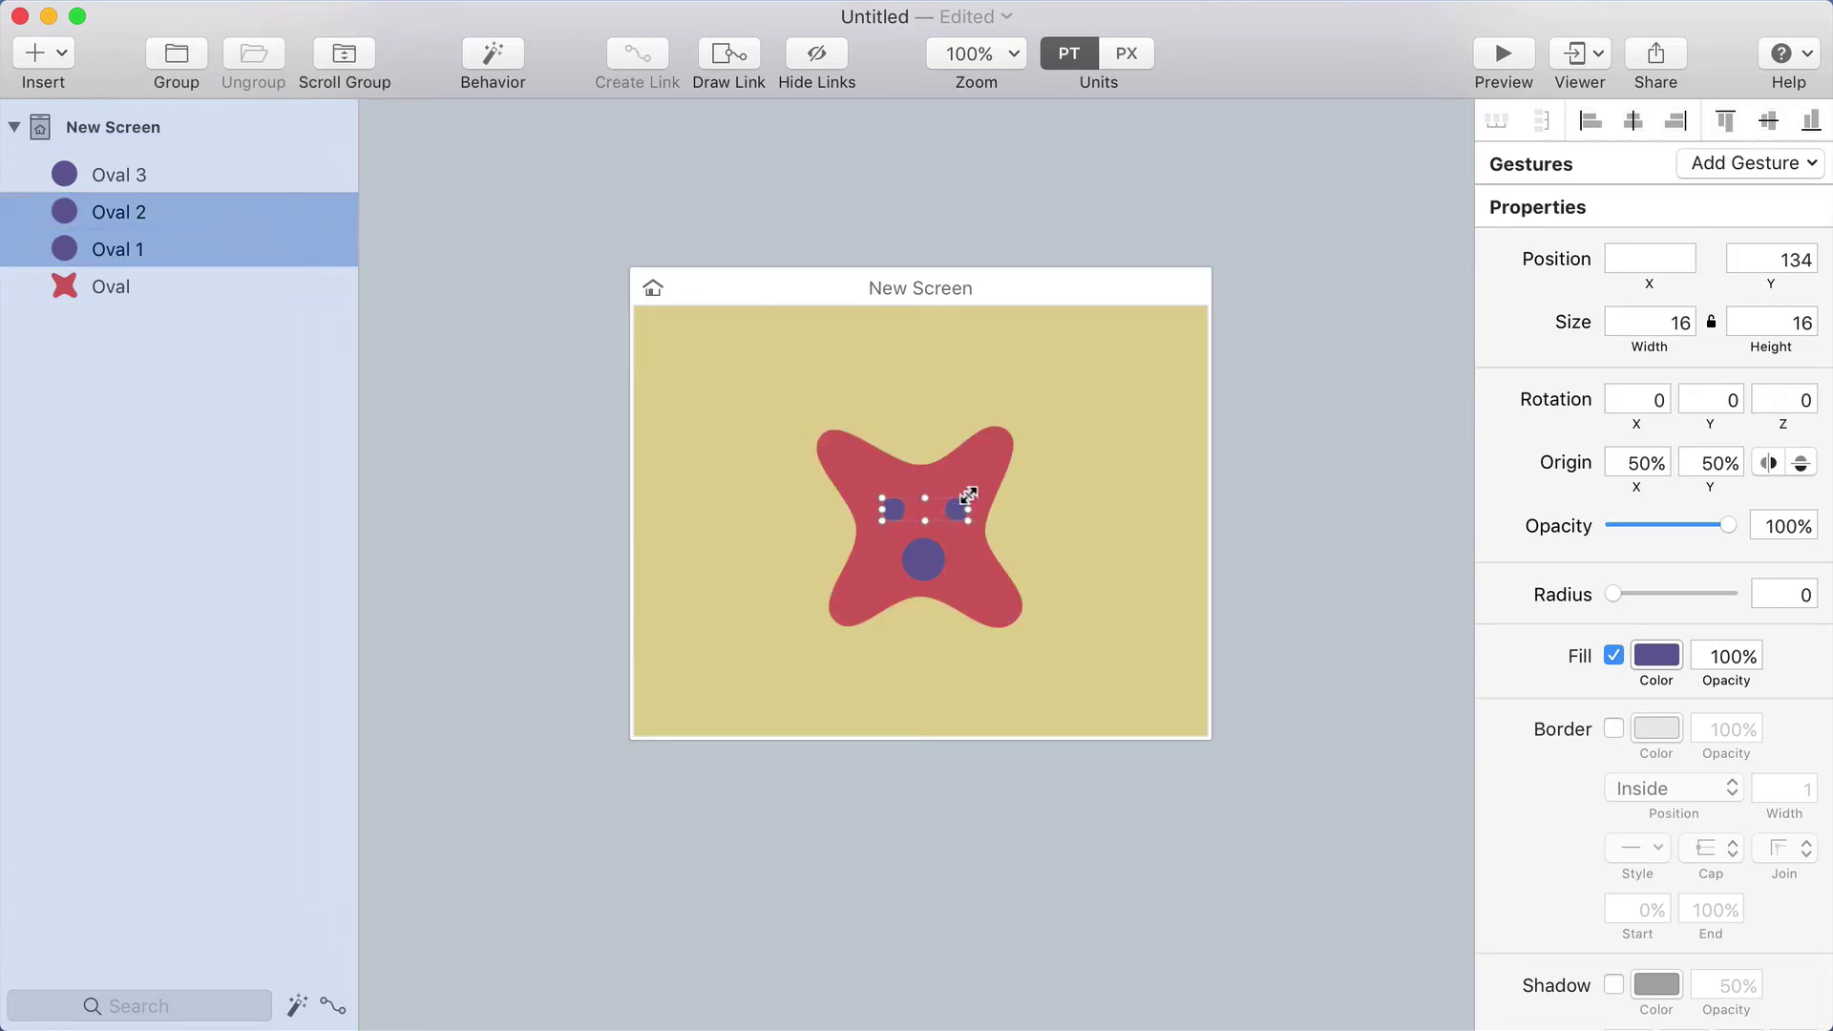
drag(971, 495, 928, 543)
click(1031, 519)
click(931, 557)
Zoom to 400% and delete the mouth circle's top anchor
scroll(928, 542, up, 5)
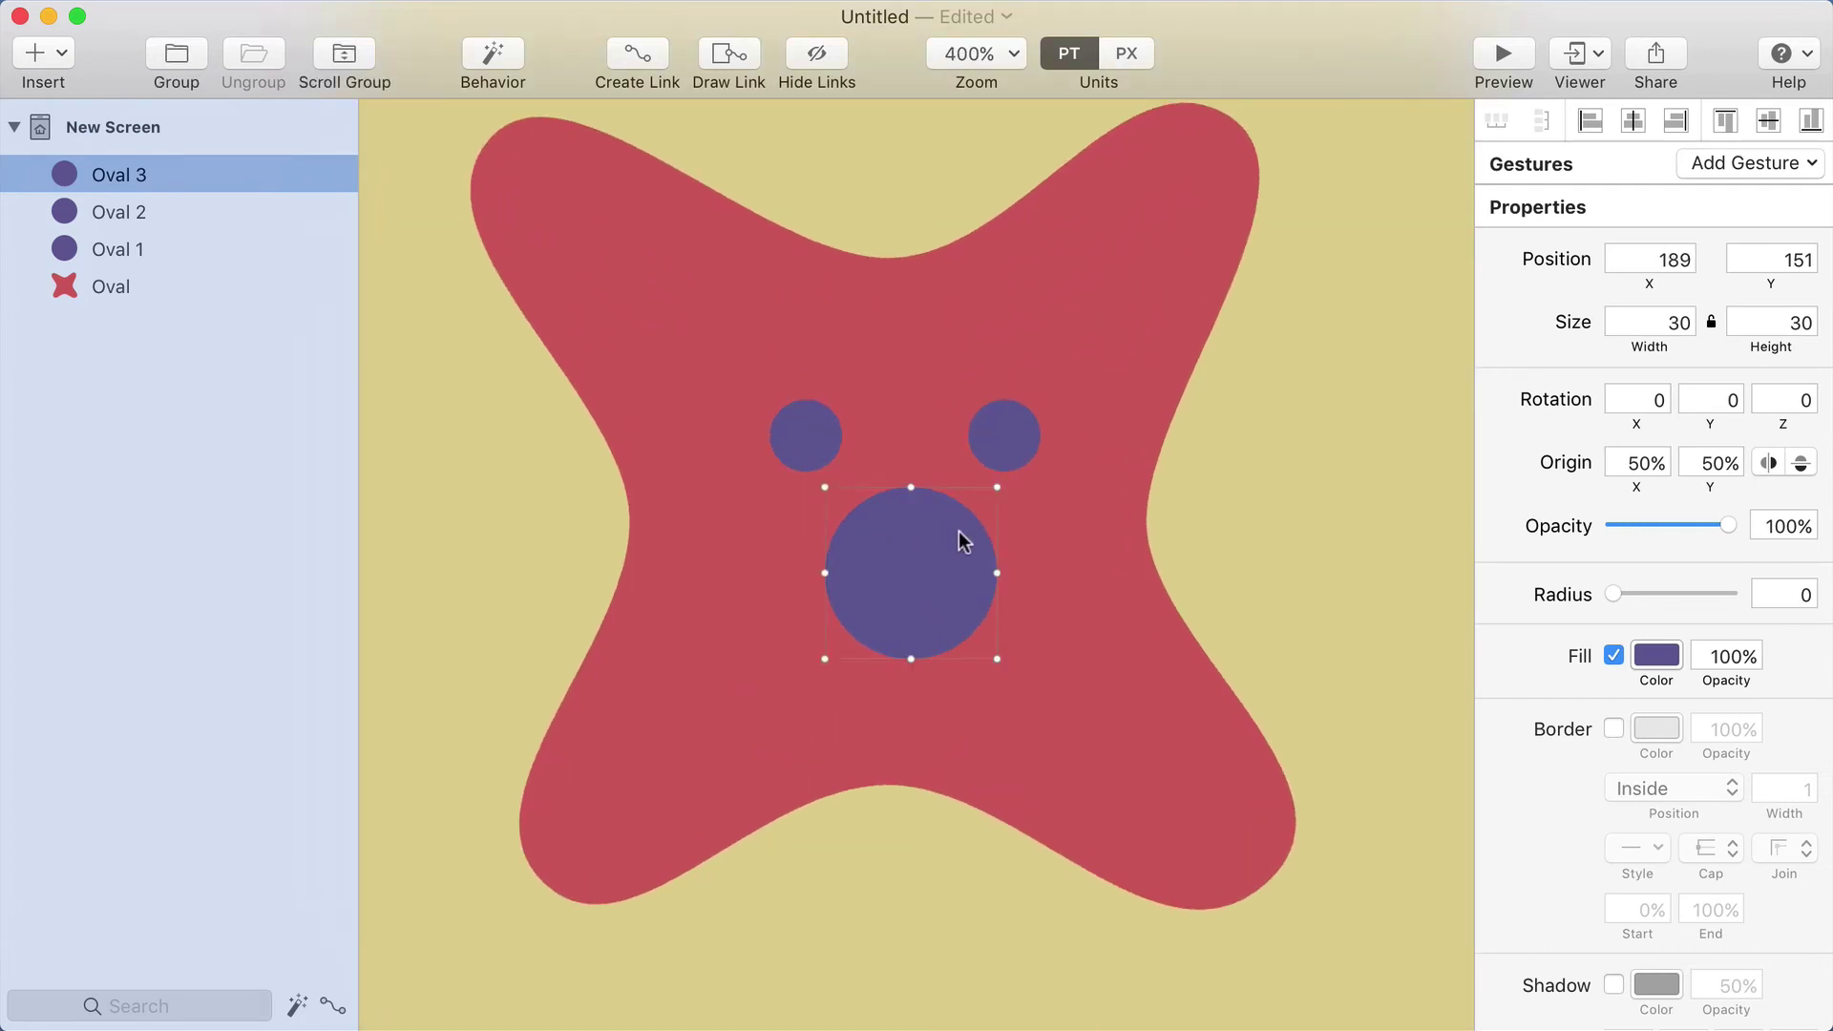
double_click(903, 548)
click(909, 487)
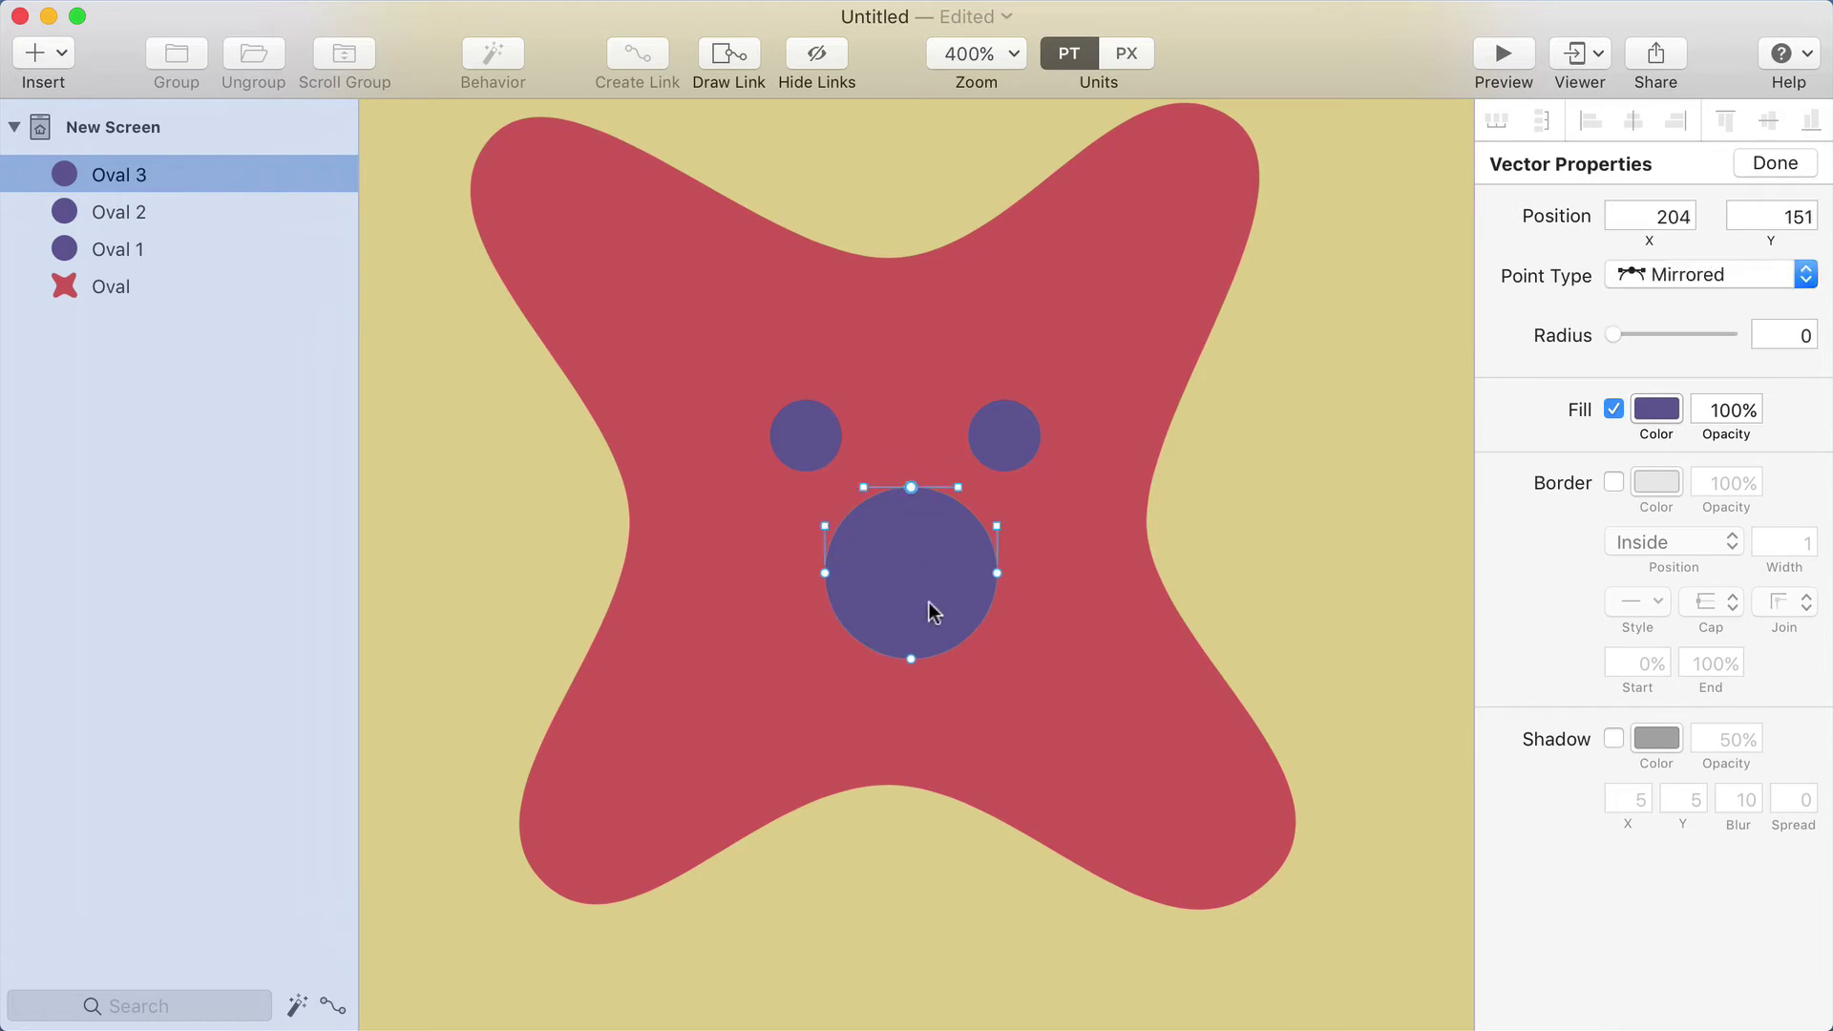
click(924, 569)
click(921, 557)
double_click(921, 557)
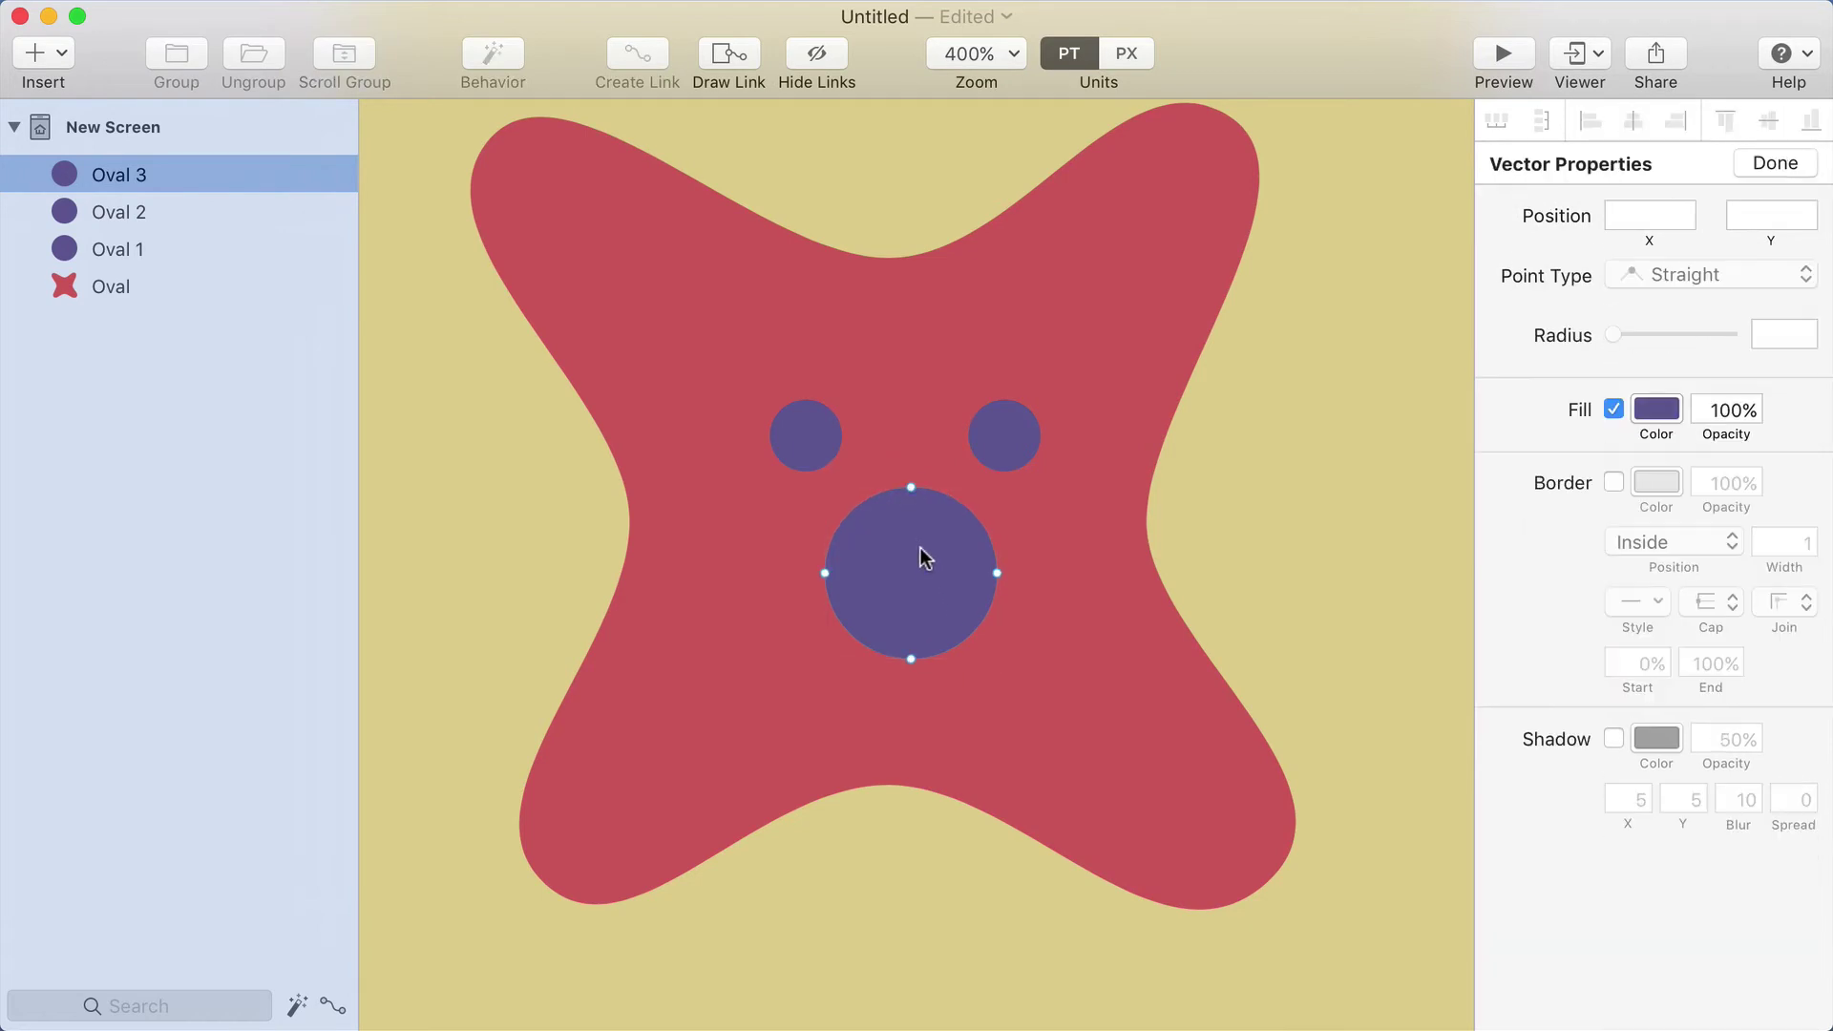
click(911, 487)
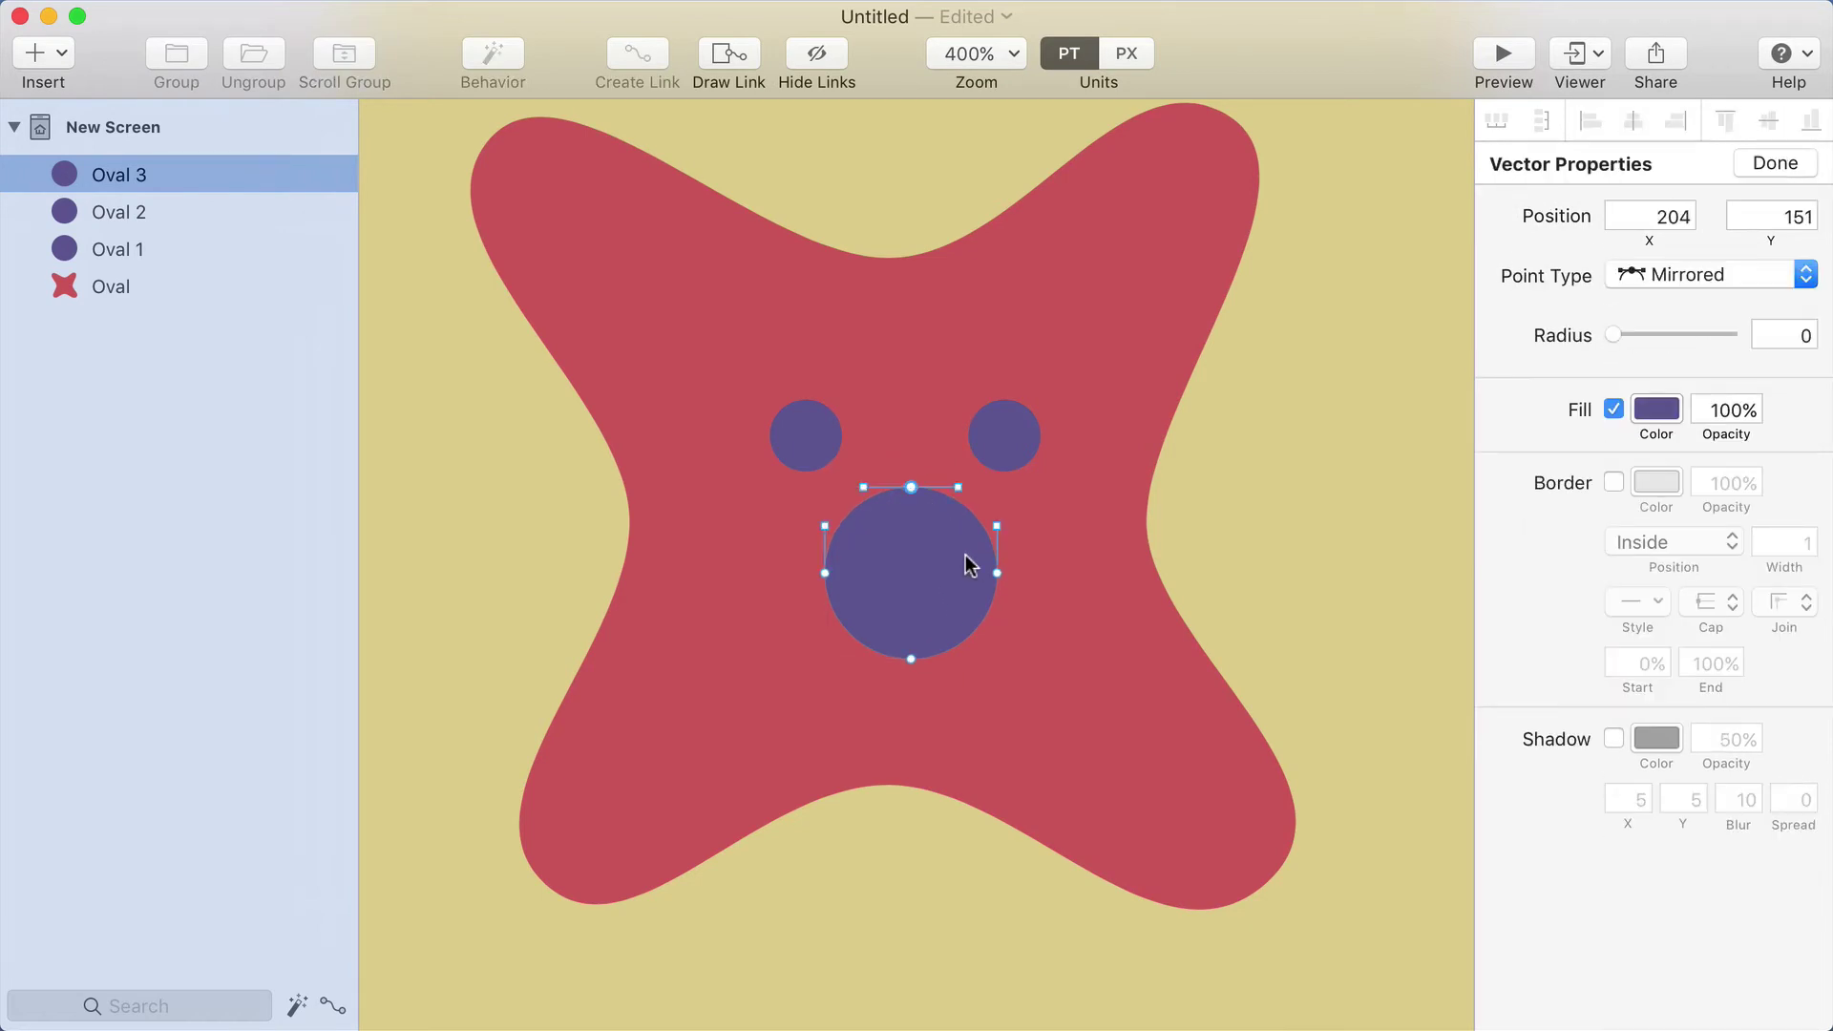
key(BackSpace)
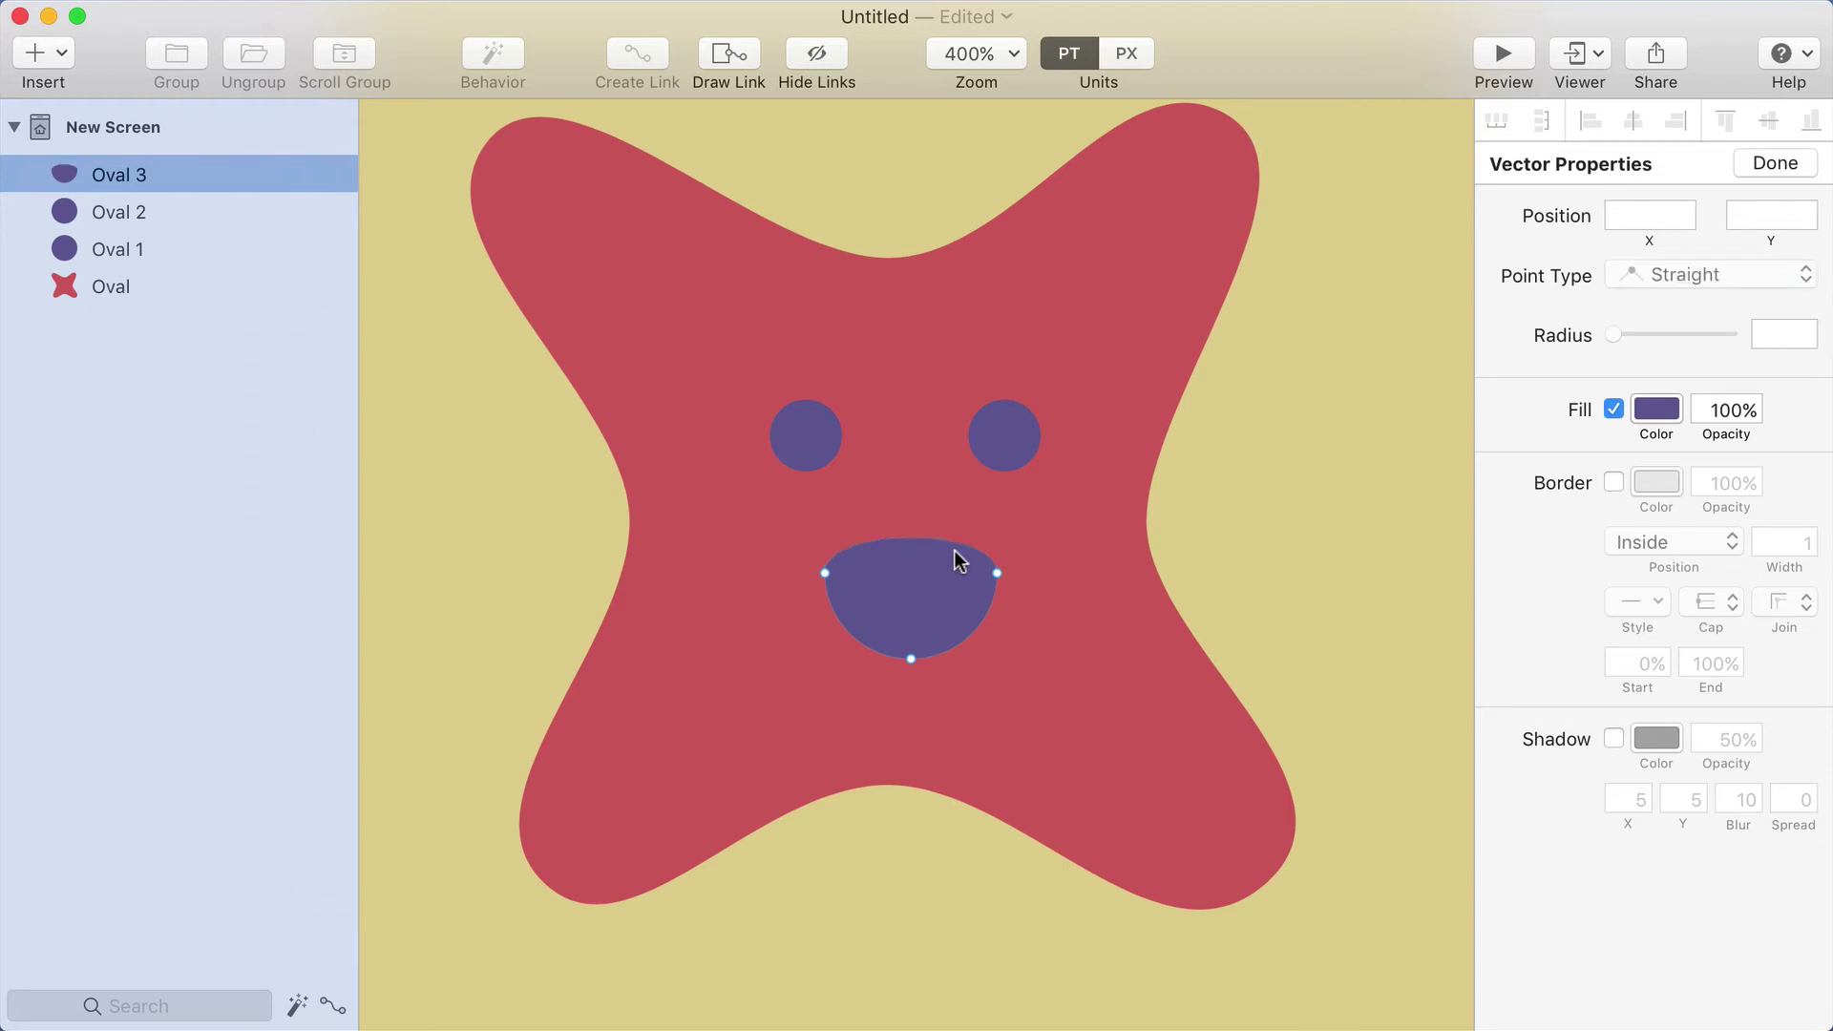
Adjust the mouth's side handles and point type to round it into a half-circle
key(Tab)
drag(846, 540, 879, 512)
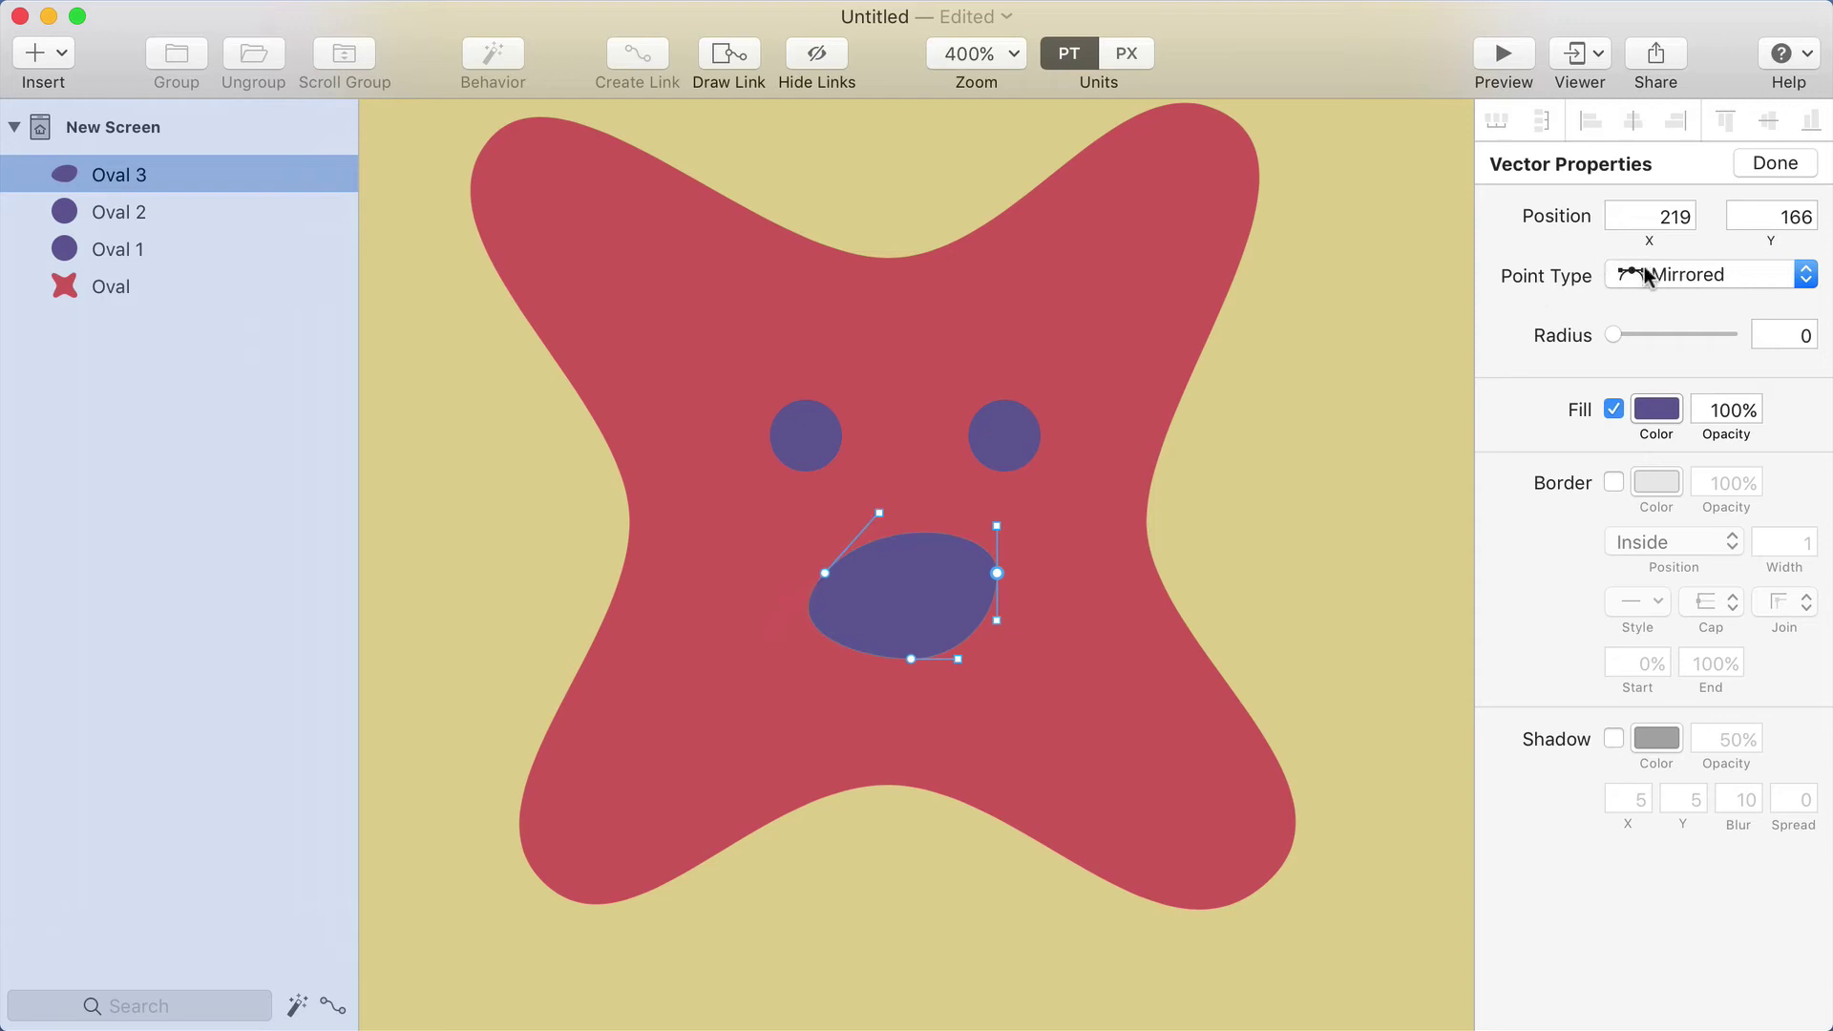
drag(879, 512, 825, 526)
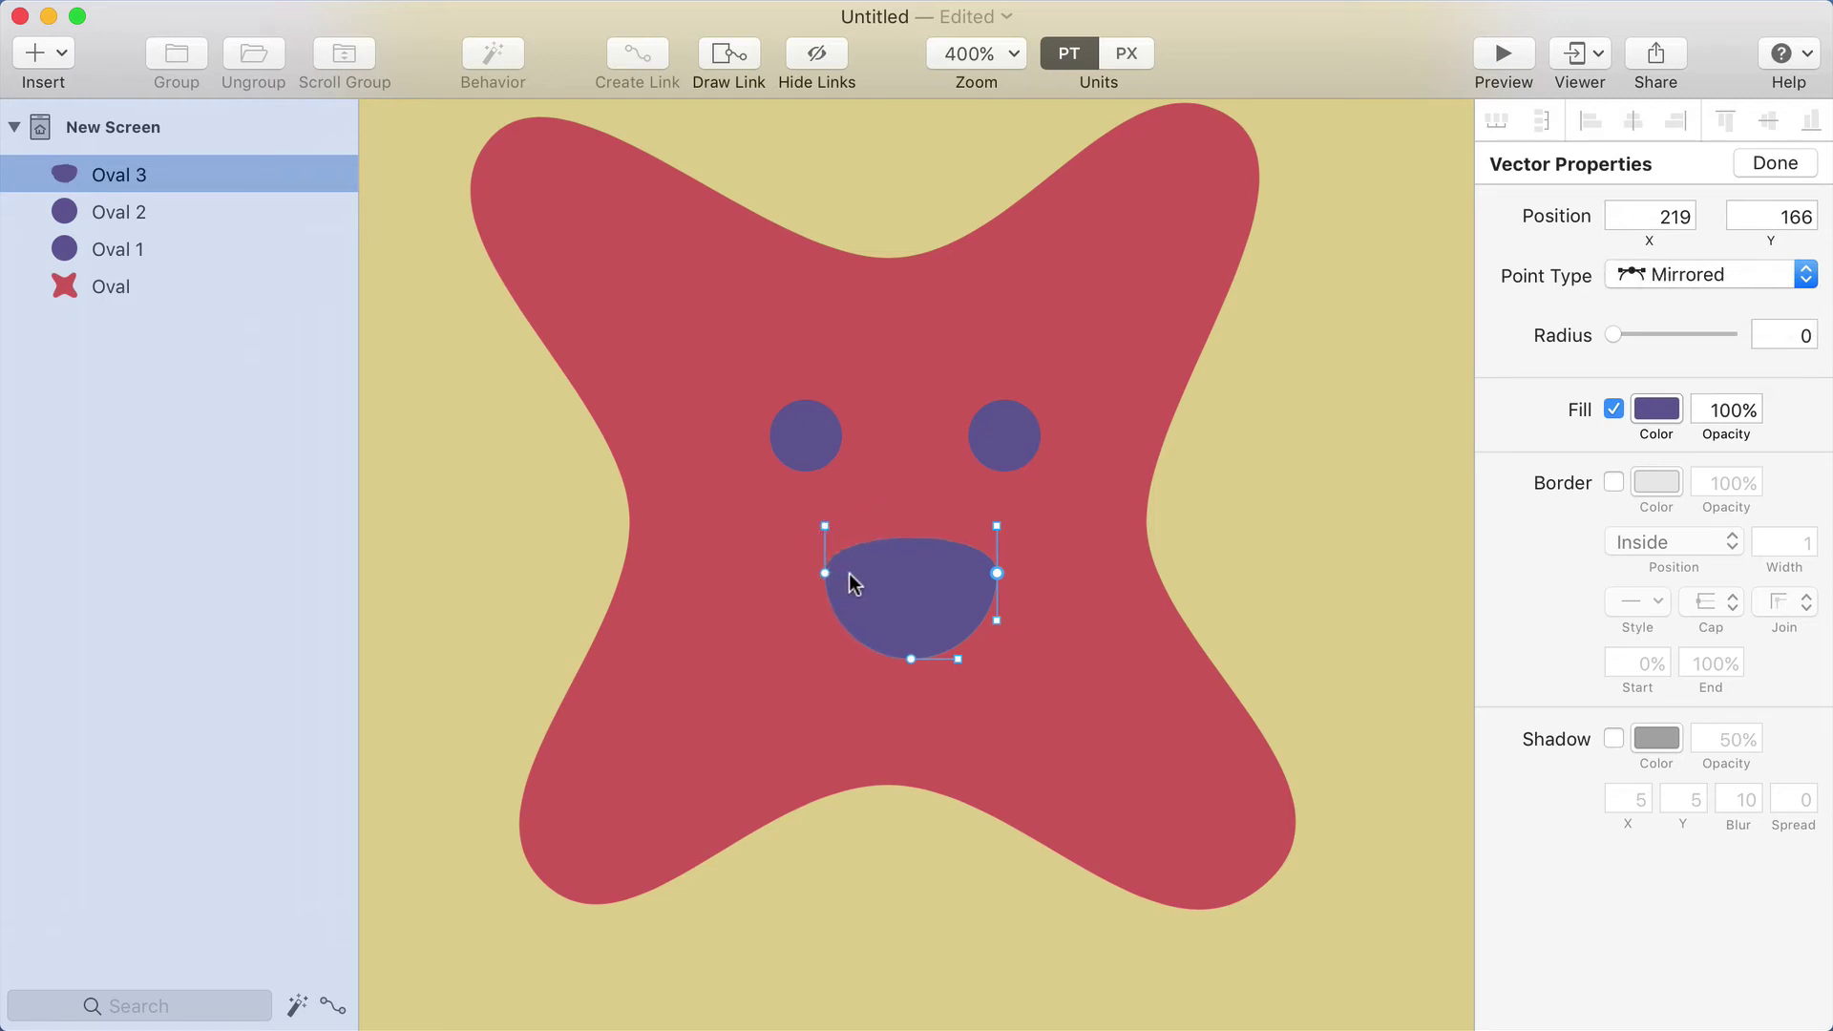
click(1712, 276)
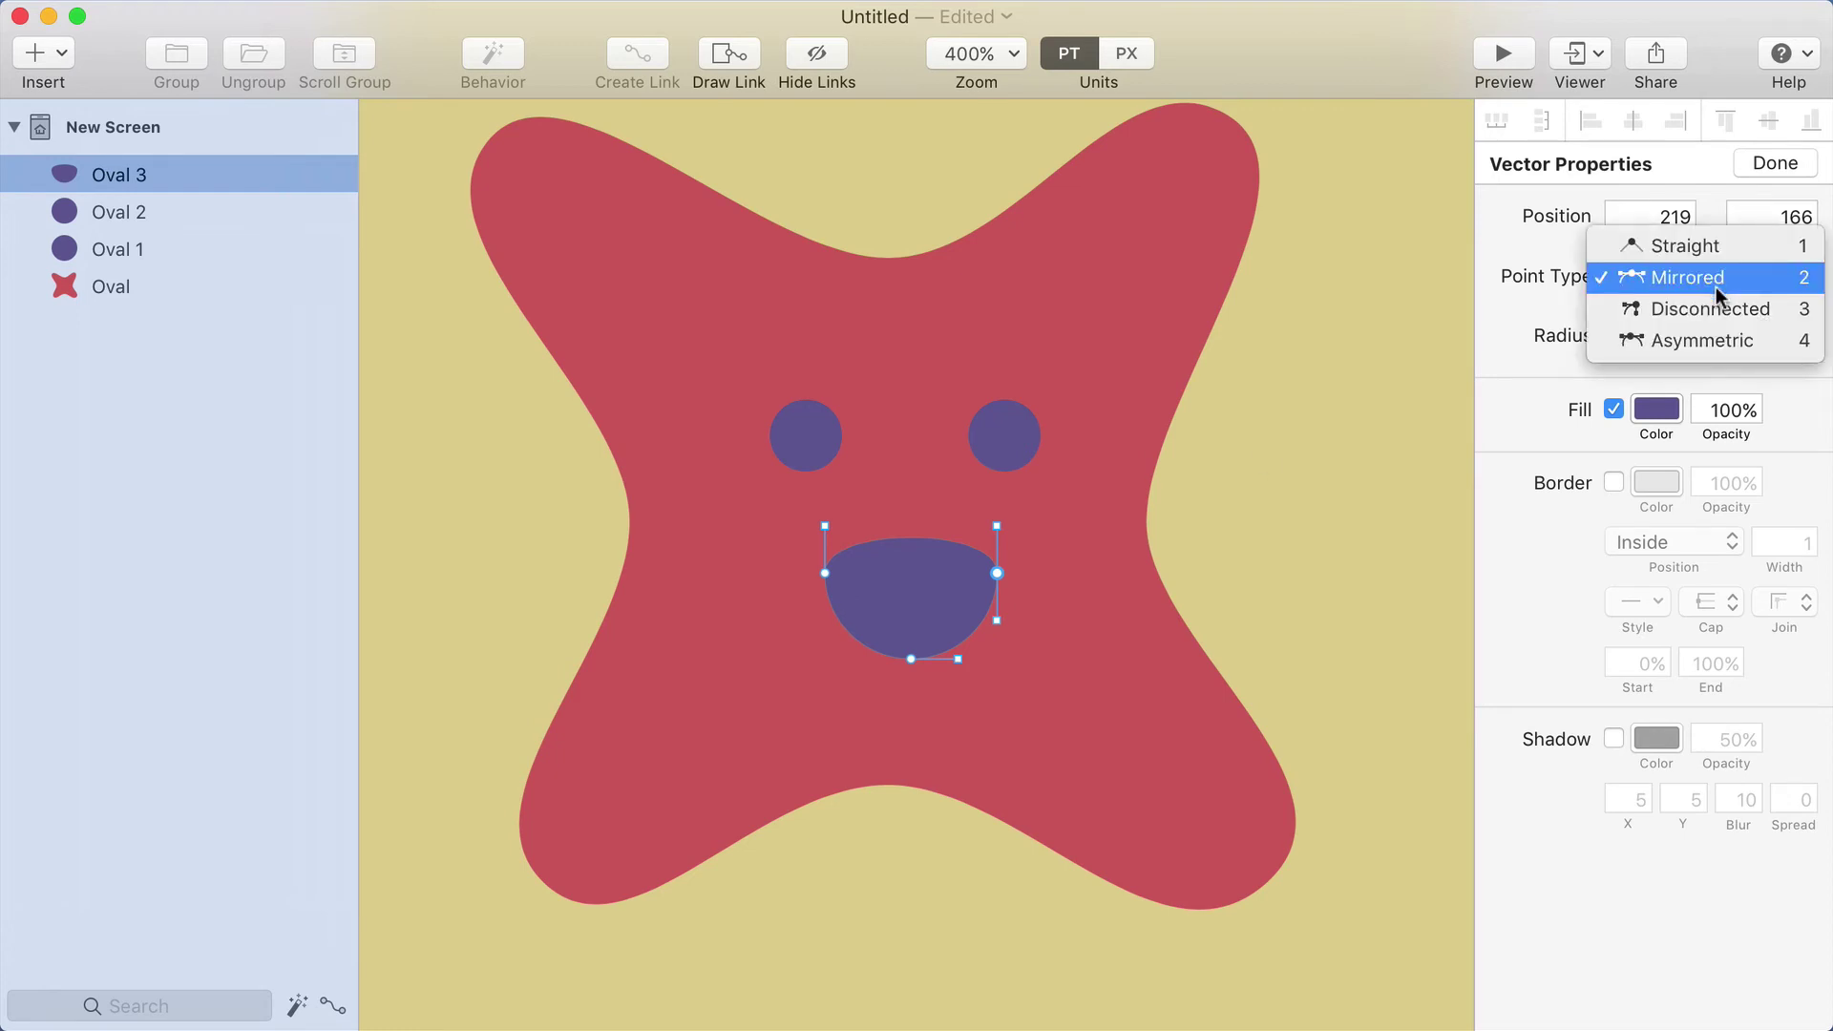
click(1689, 277)
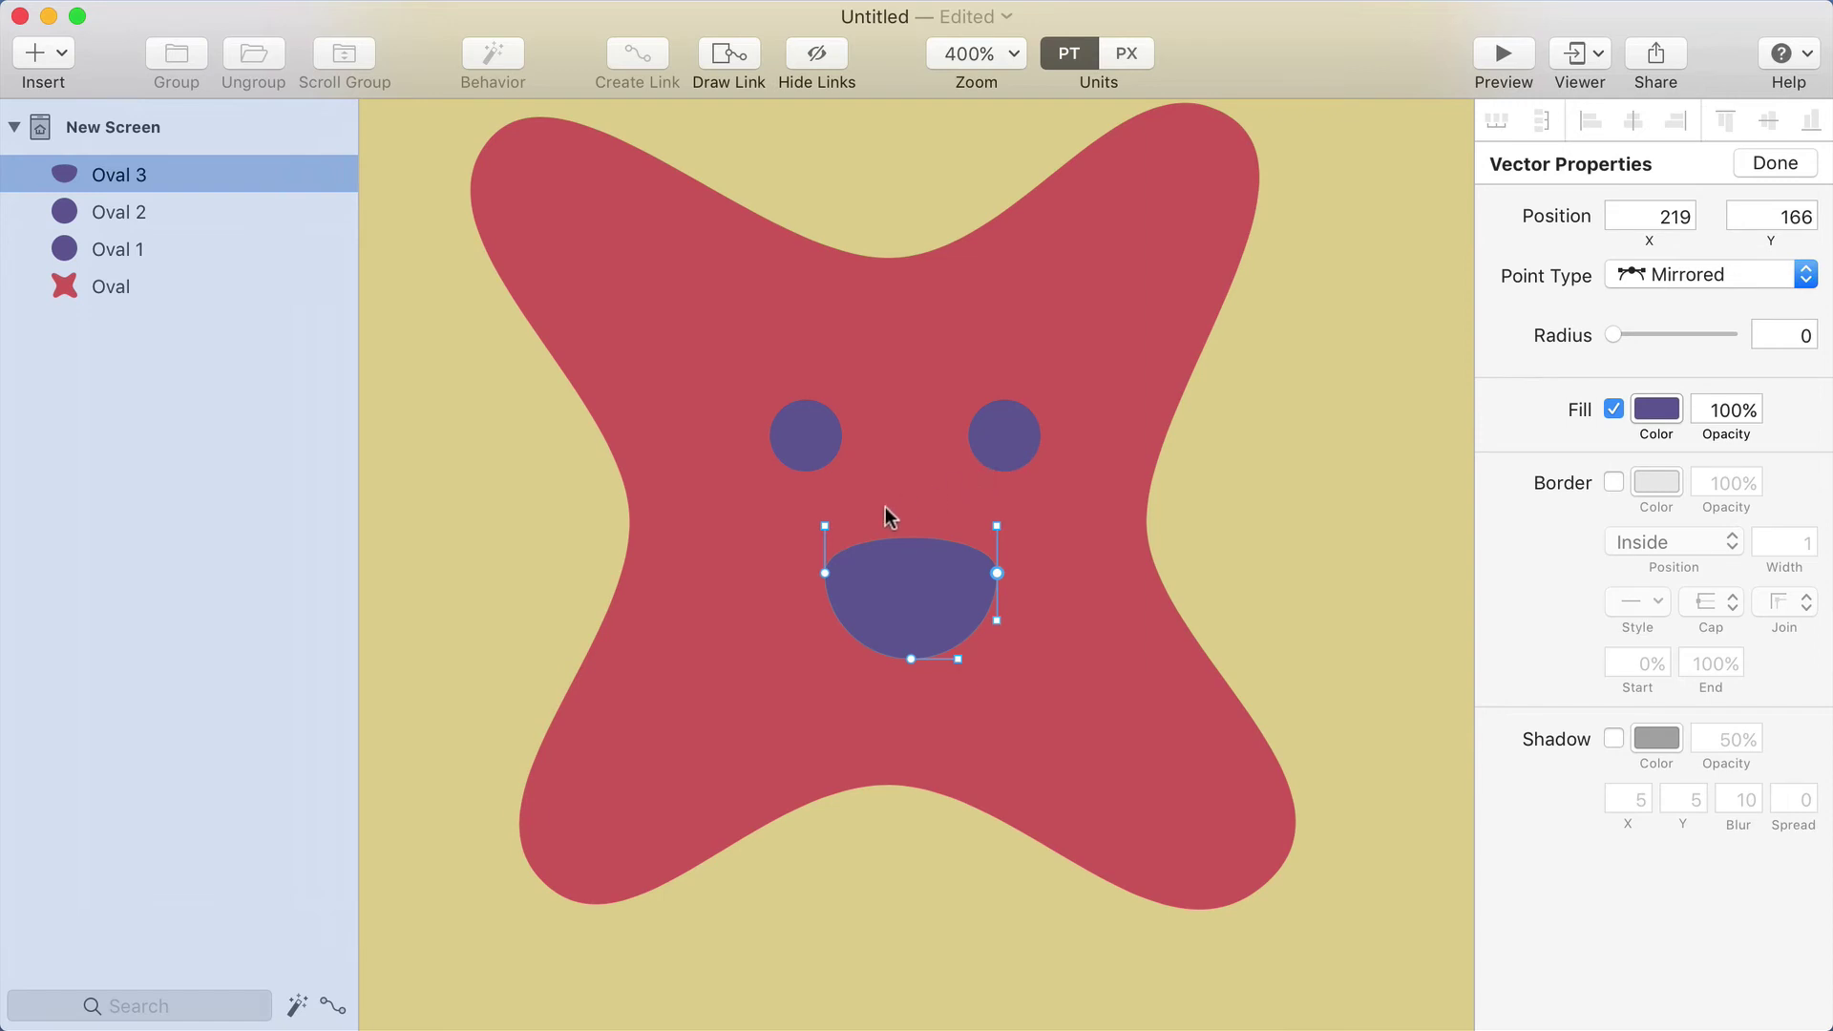
drag(830, 522, 945, 553)
click(902, 572)
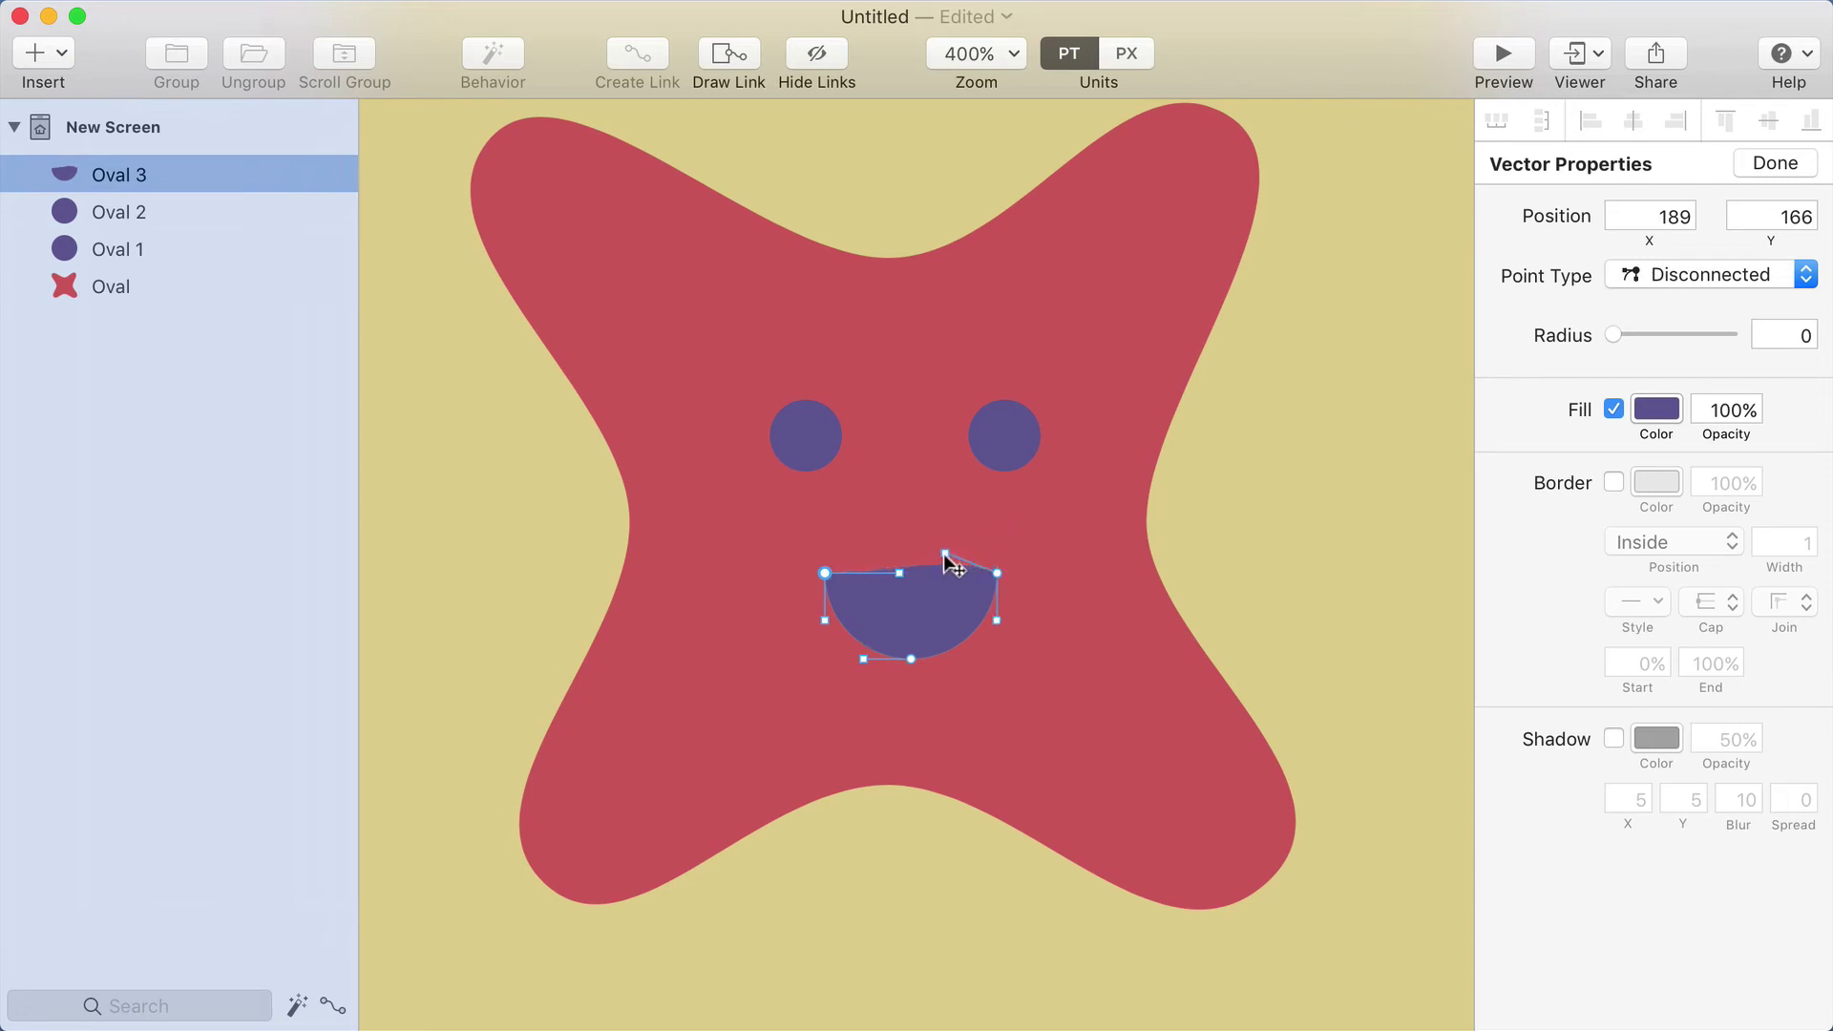
Add a midpoint on the mouth's flat top edge
click(939, 530)
click(1071, 527)
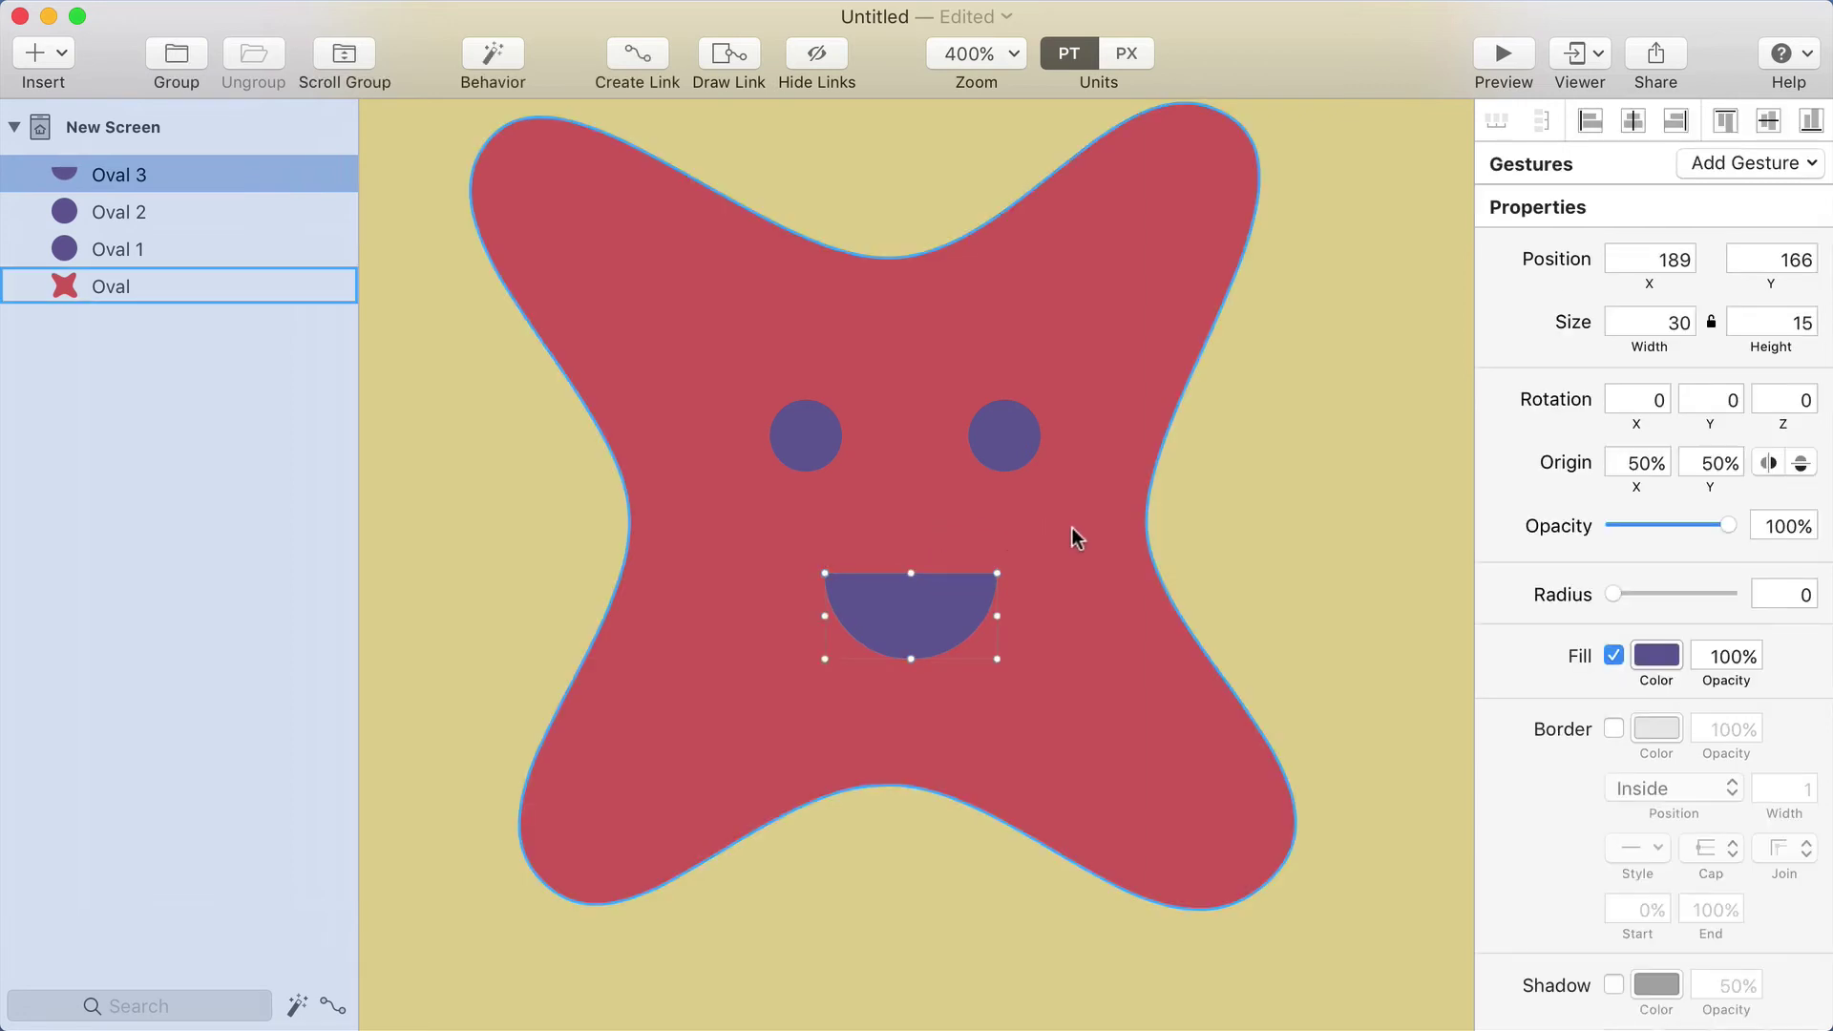
click(1085, 527)
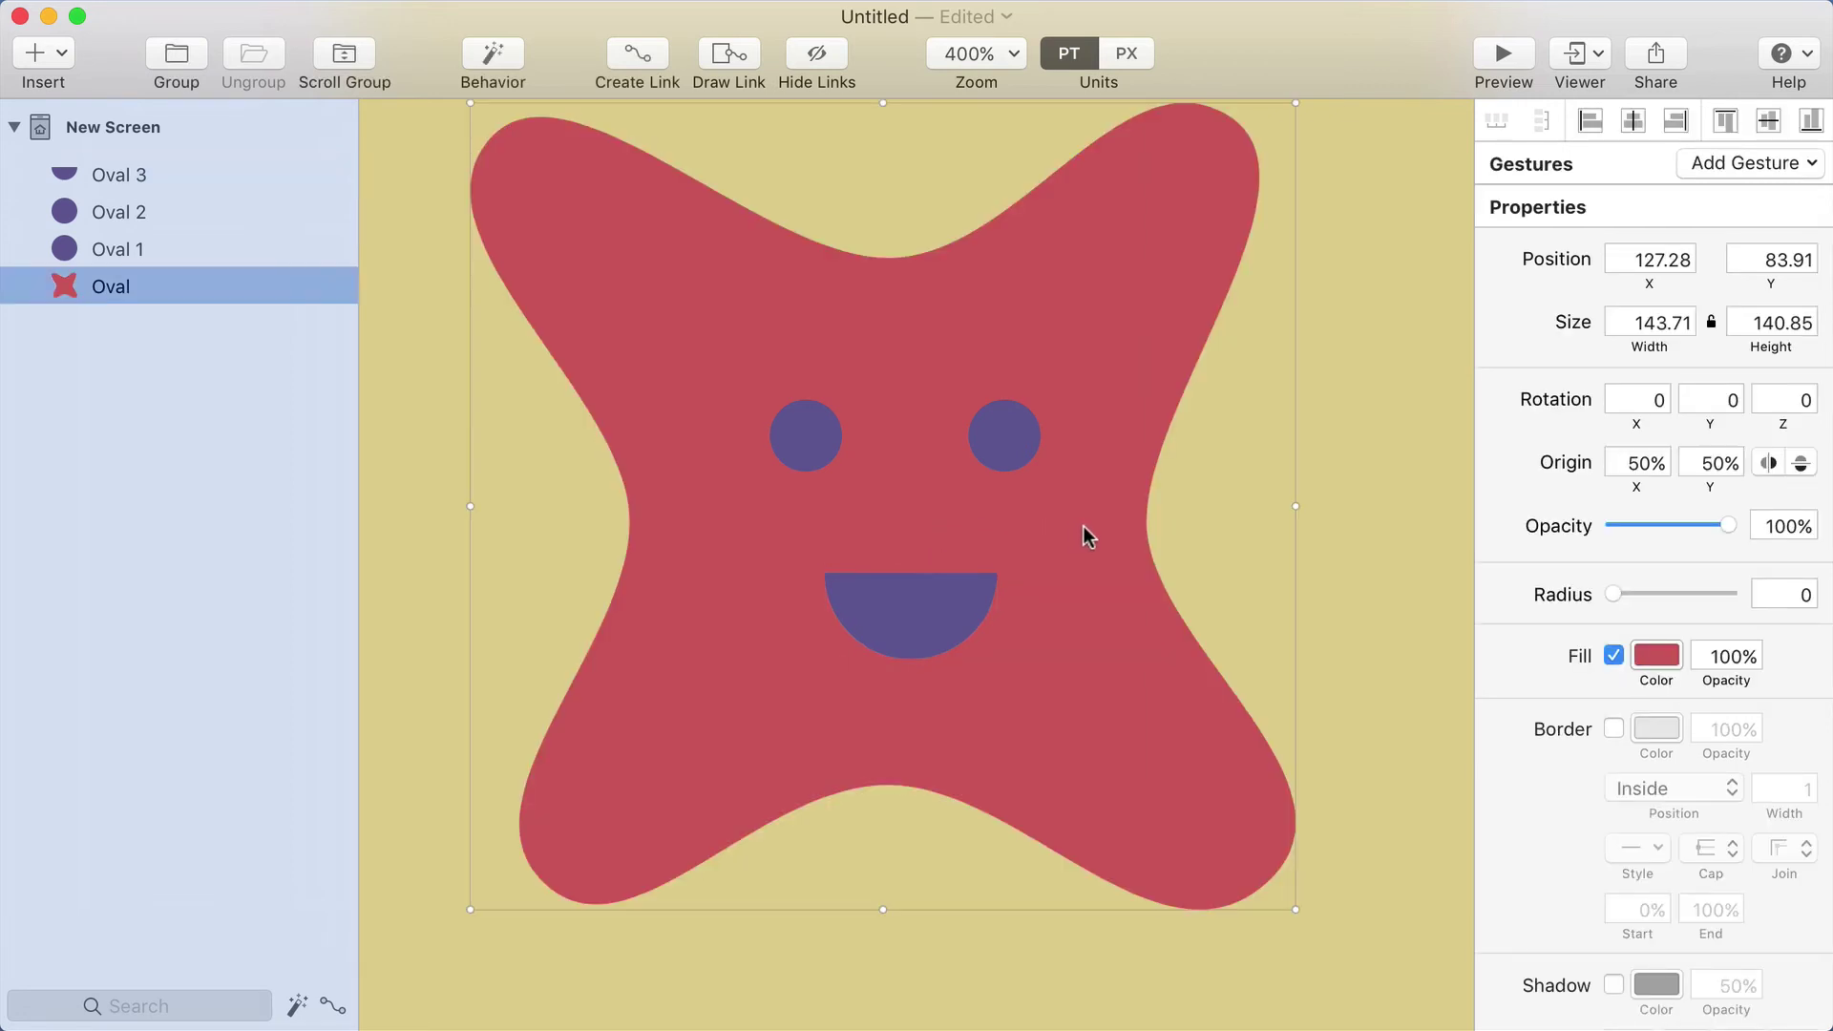
click(917, 632)
double_click(909, 604)
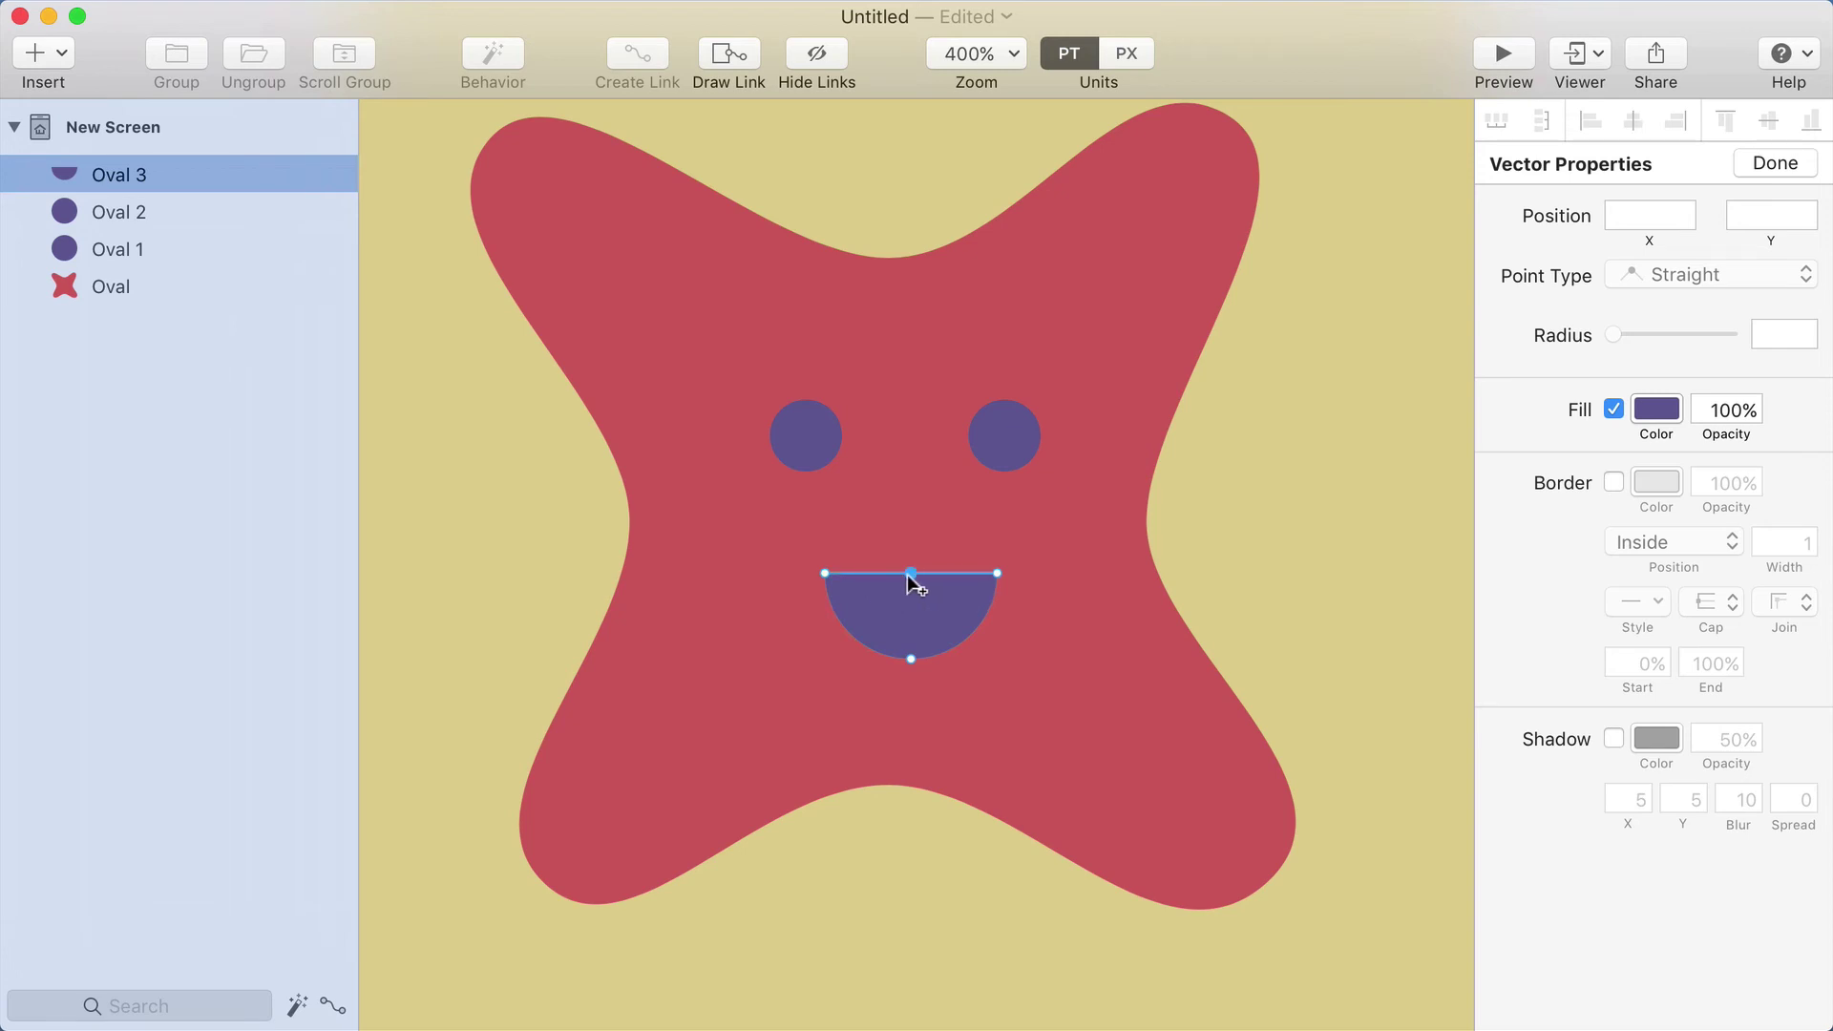
click(909, 574)
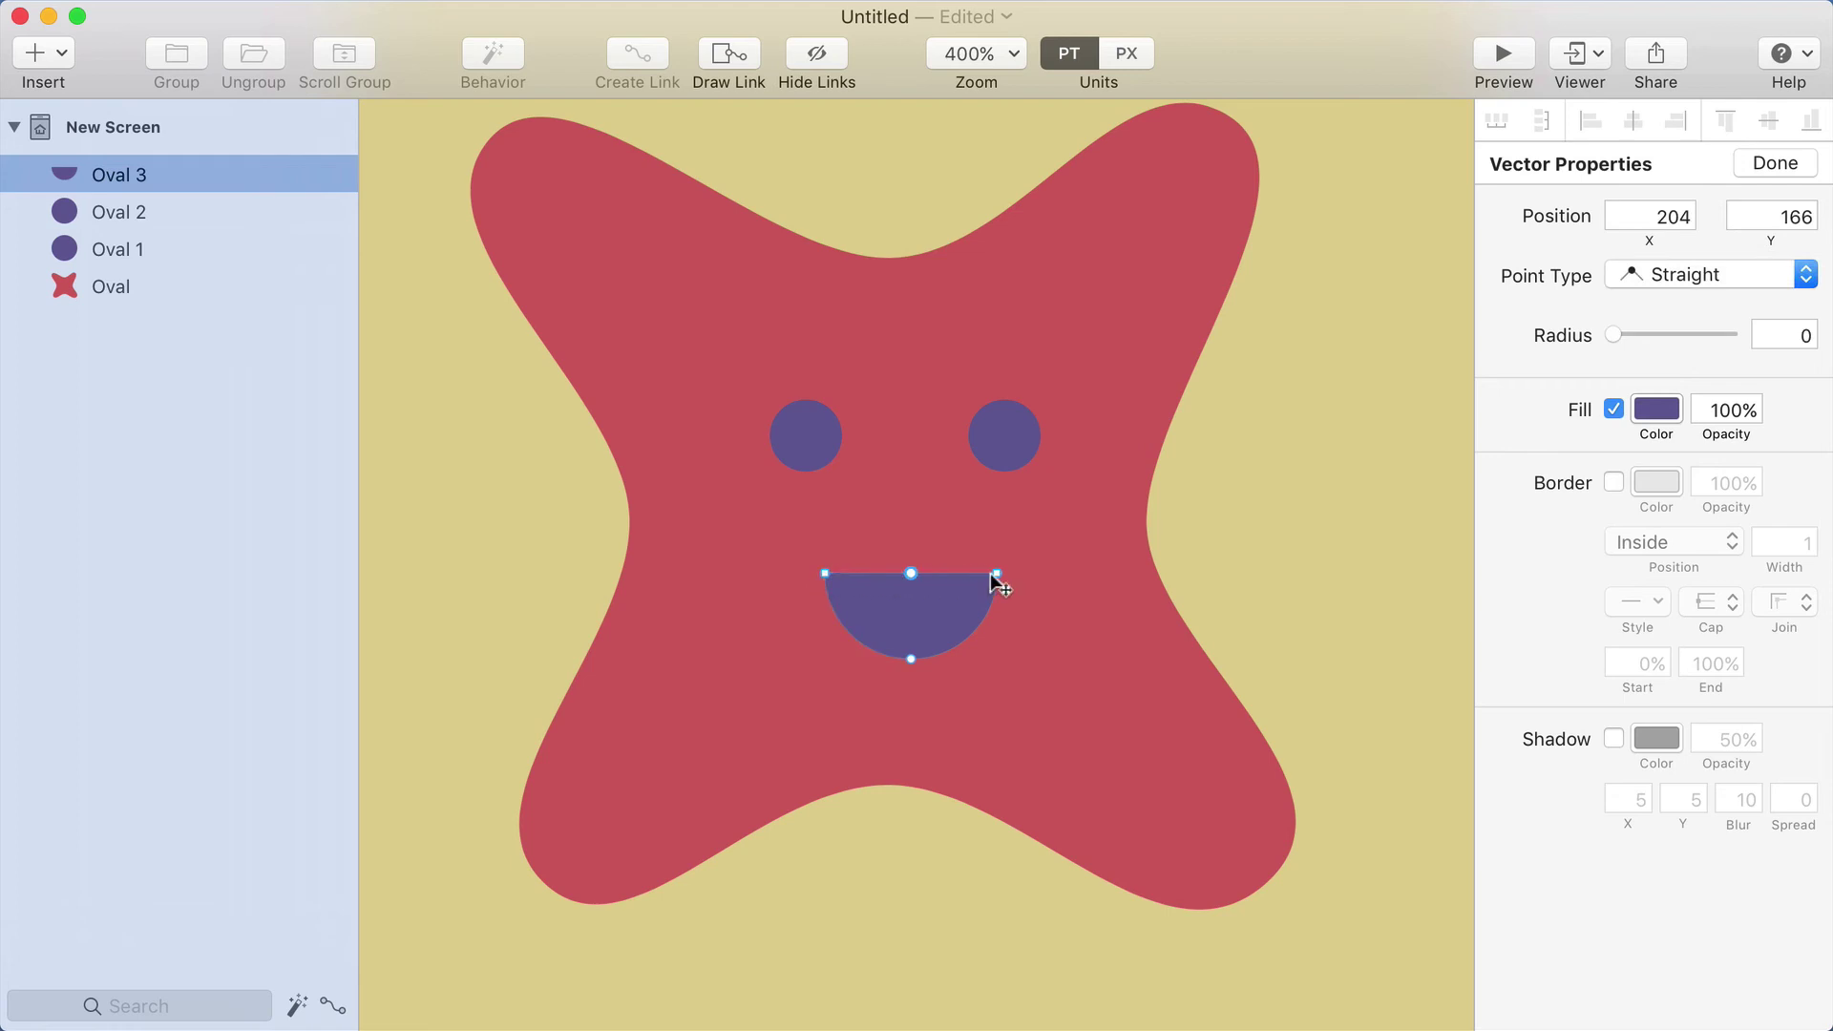
click(999, 540)
key(Escape)
Raise the top-edge midpoint slightly, leaving the mouth 30×15 at 189, 158
double_click(900, 593)
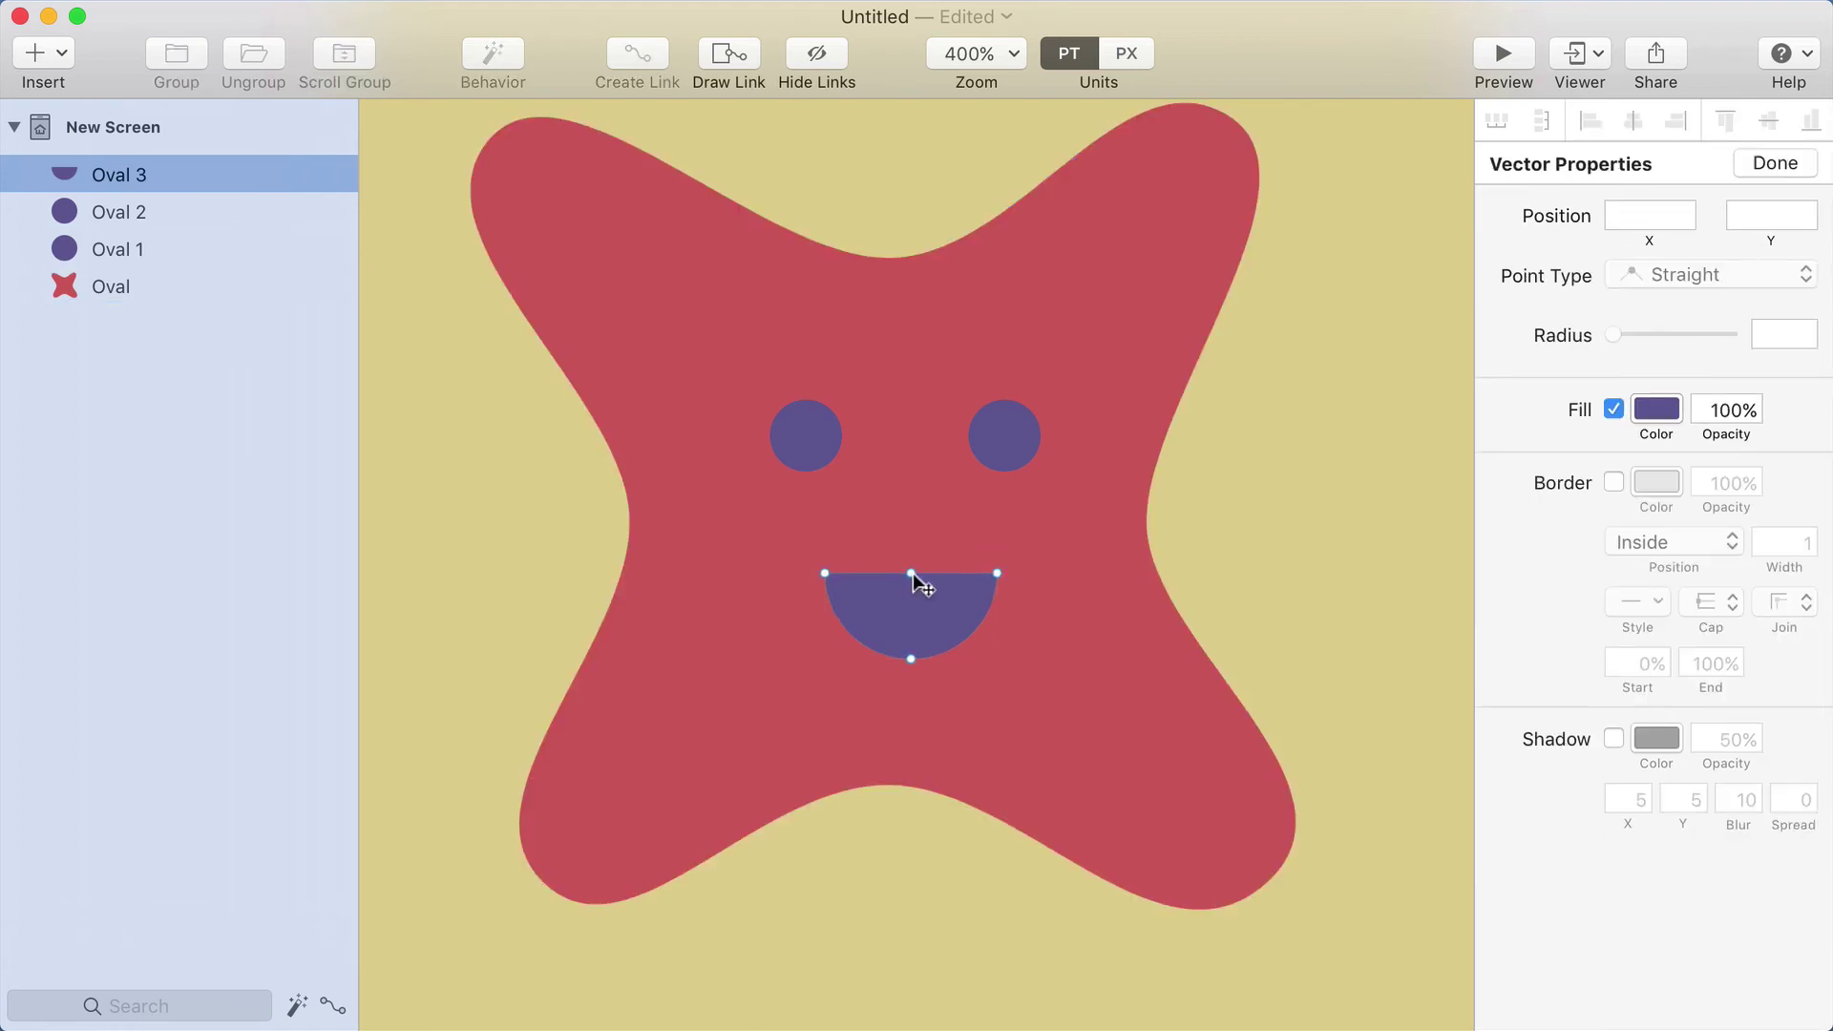
click(912, 573)
mouse_move(912, 573)
mouse_down()
mouse_move(911, 522)
mouse_move(924, 565)
mouse_move(867, 597)
mouse_move(914, 565)
mouse_up()
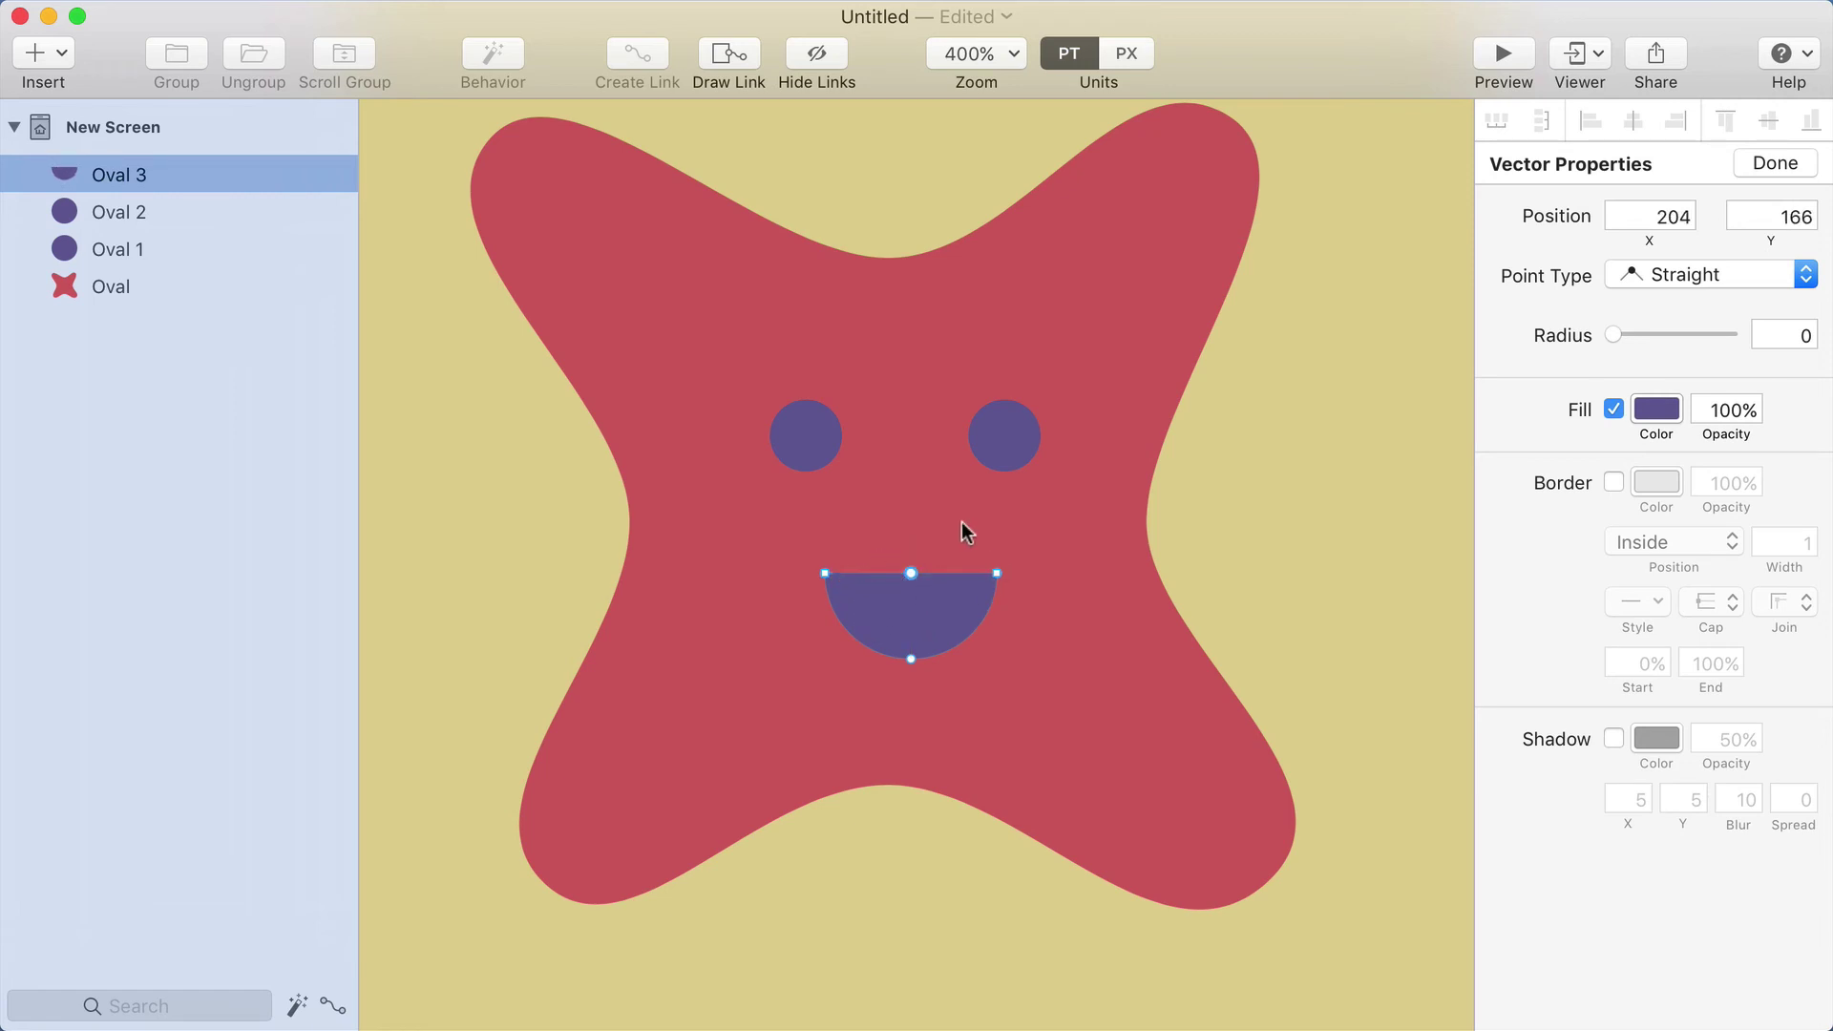
key(Escape)
click(1226, 506)
Move the mouth up and bring both eyes down level with each other
click(952, 589)
drag(951, 589, 949, 560)
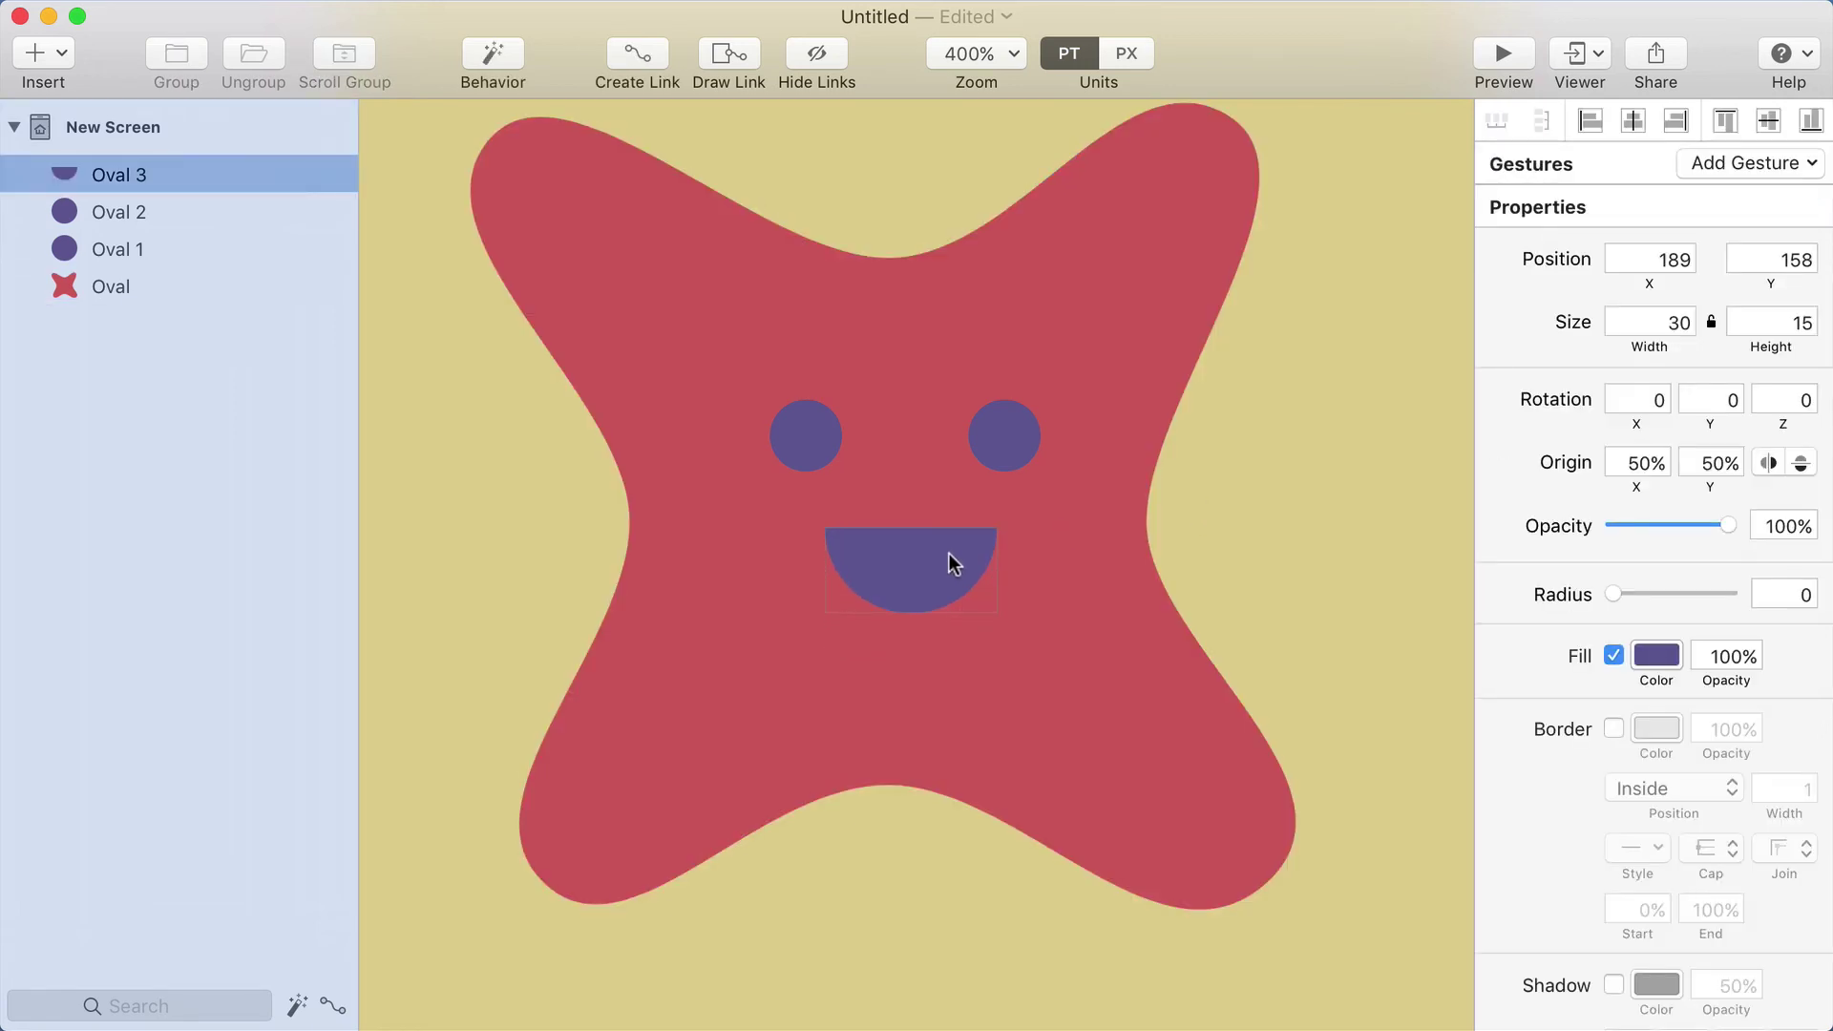
drag(1015, 446, 1035, 475)
mouse_move(792, 439)
mouse_down()
mouse_move(761, 475)
mouse_move(769, 462)
mouse_up()
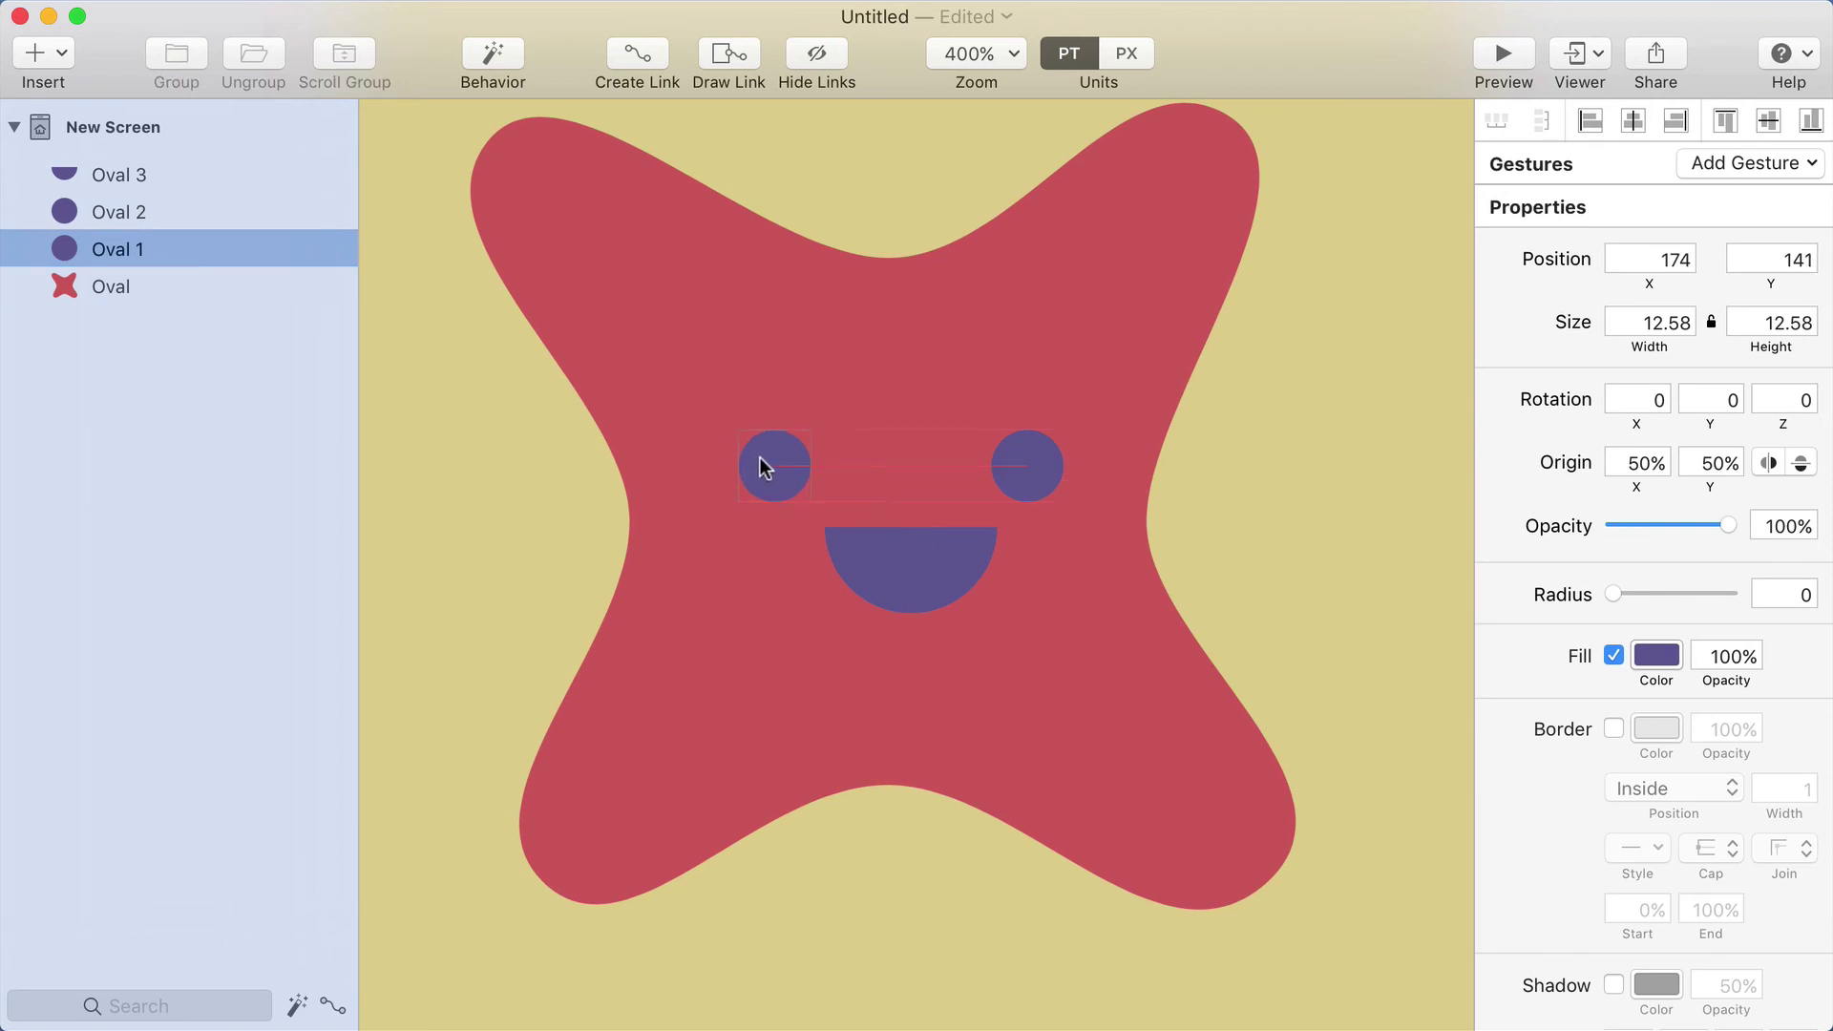
click(1264, 450)
Nudge the mouth slightly left, zoom back to 100%, and select the mouth and both eyes
scroll(1090, 468, up, 1)
click(932, 552)
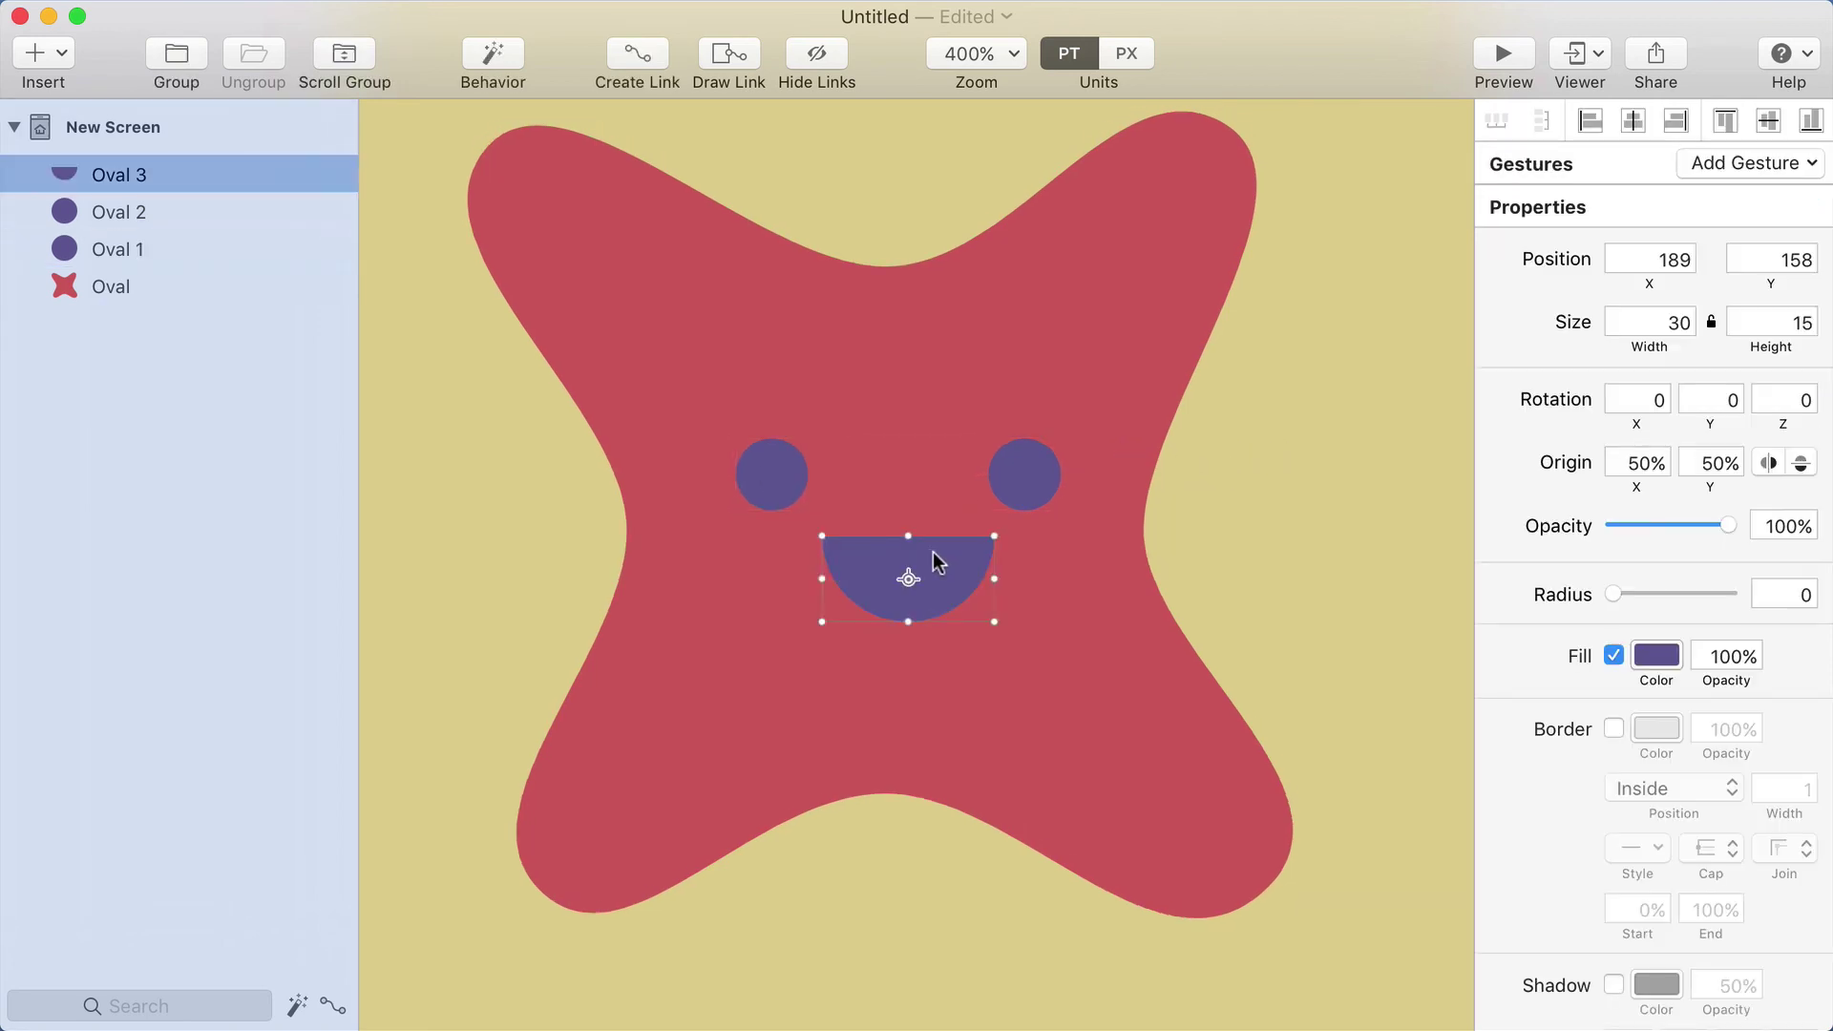
drag(931, 552, 928, 550)
click(1291, 510)
key(super+0)
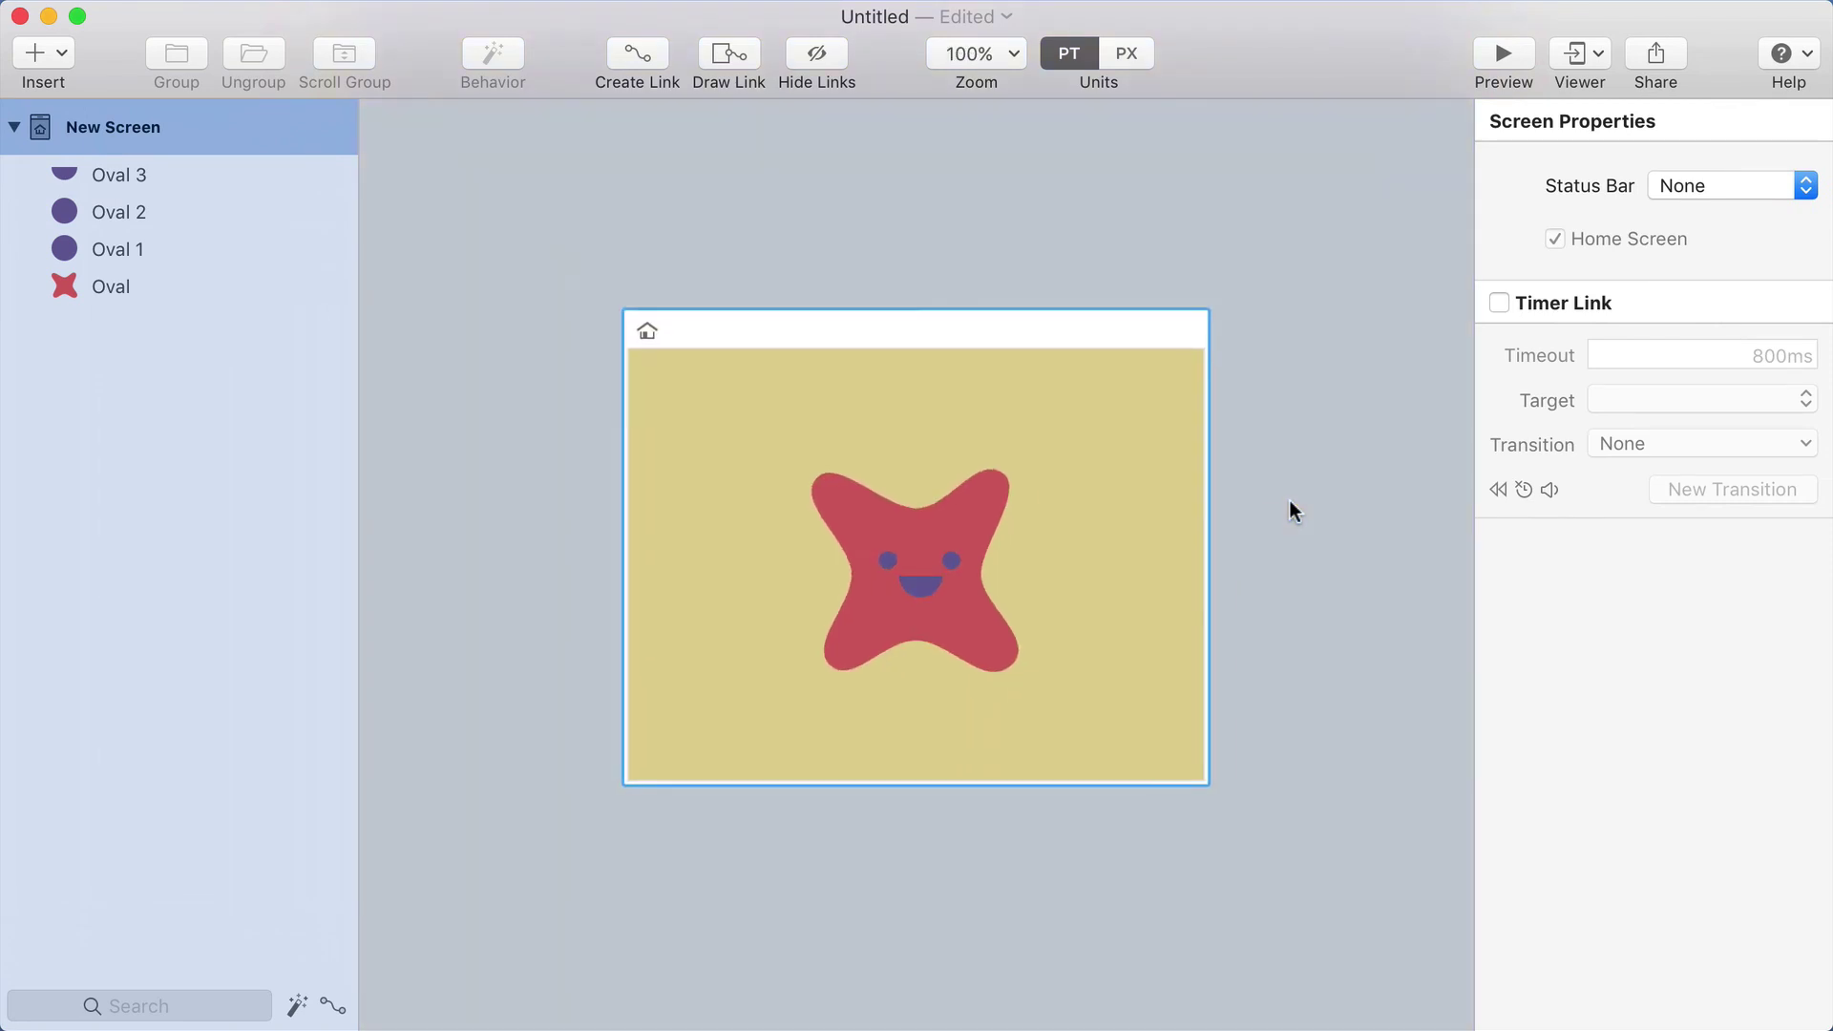
click(918, 584)
shift+click(888, 560)
shift+click(952, 563)
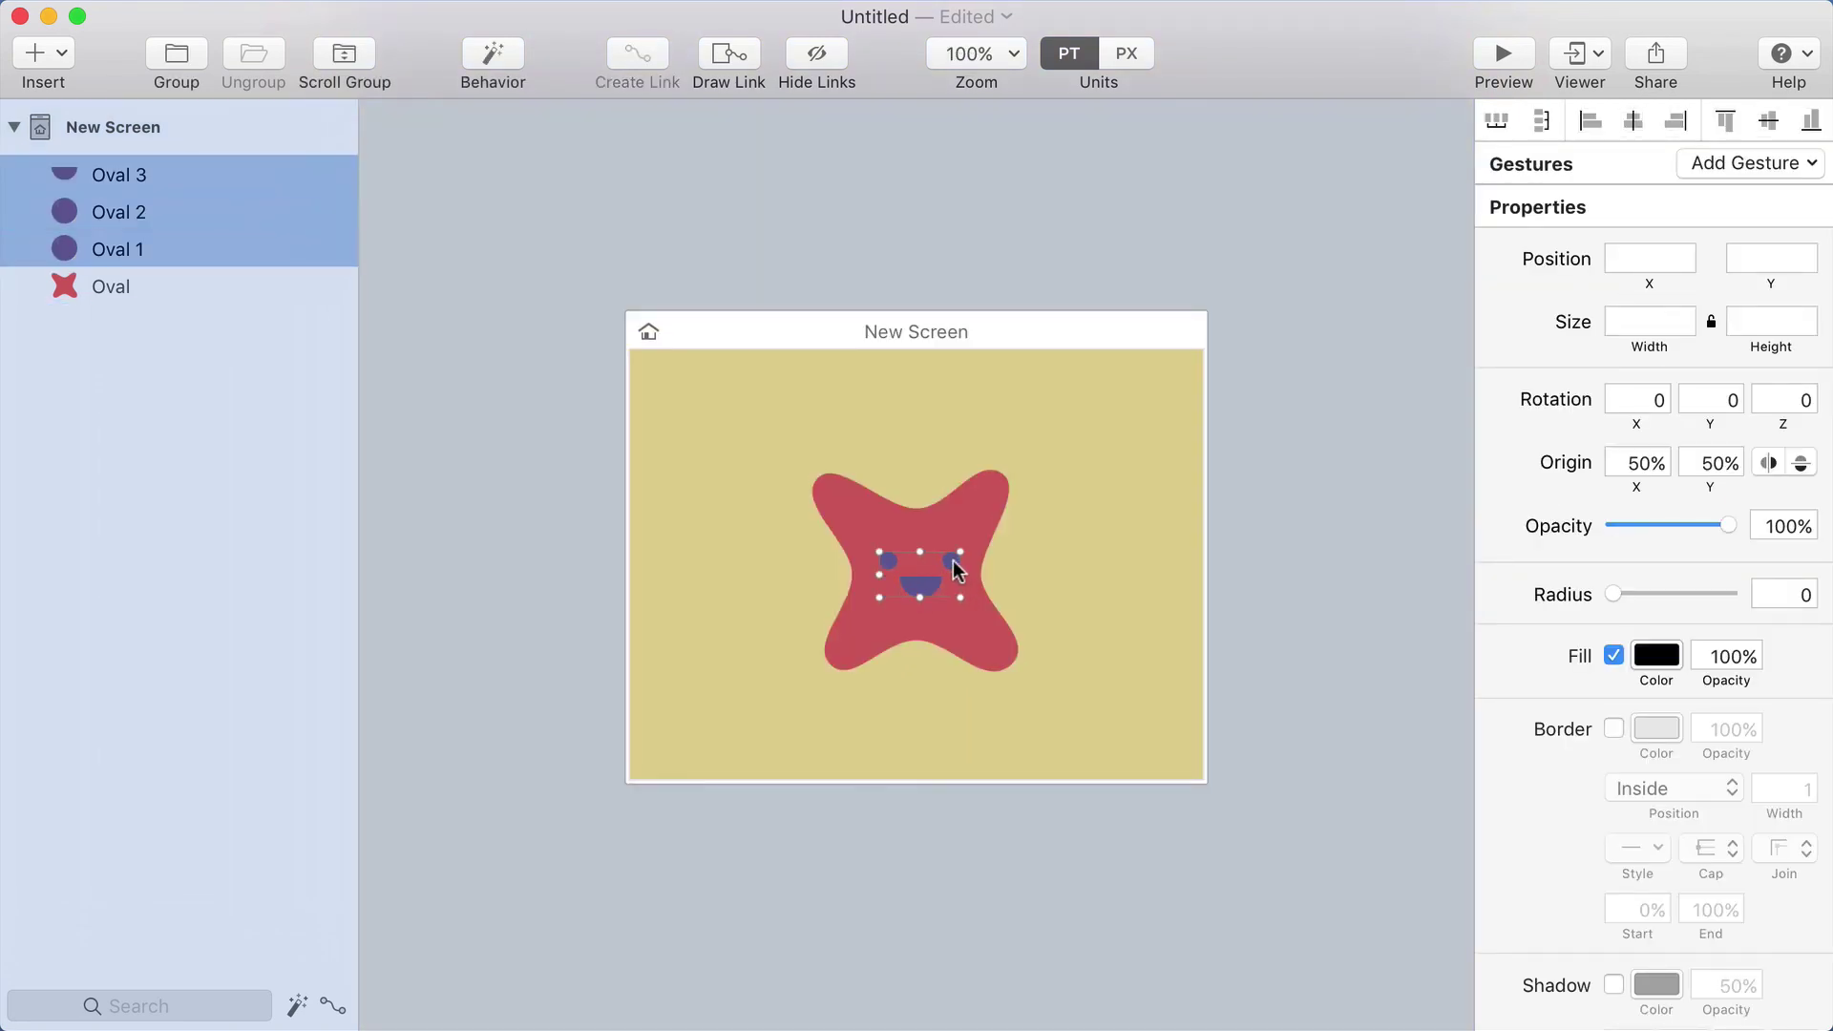
Change the shared fill of both eyes and the mouth to dark plum with the RGB sliders
click(1657, 656)
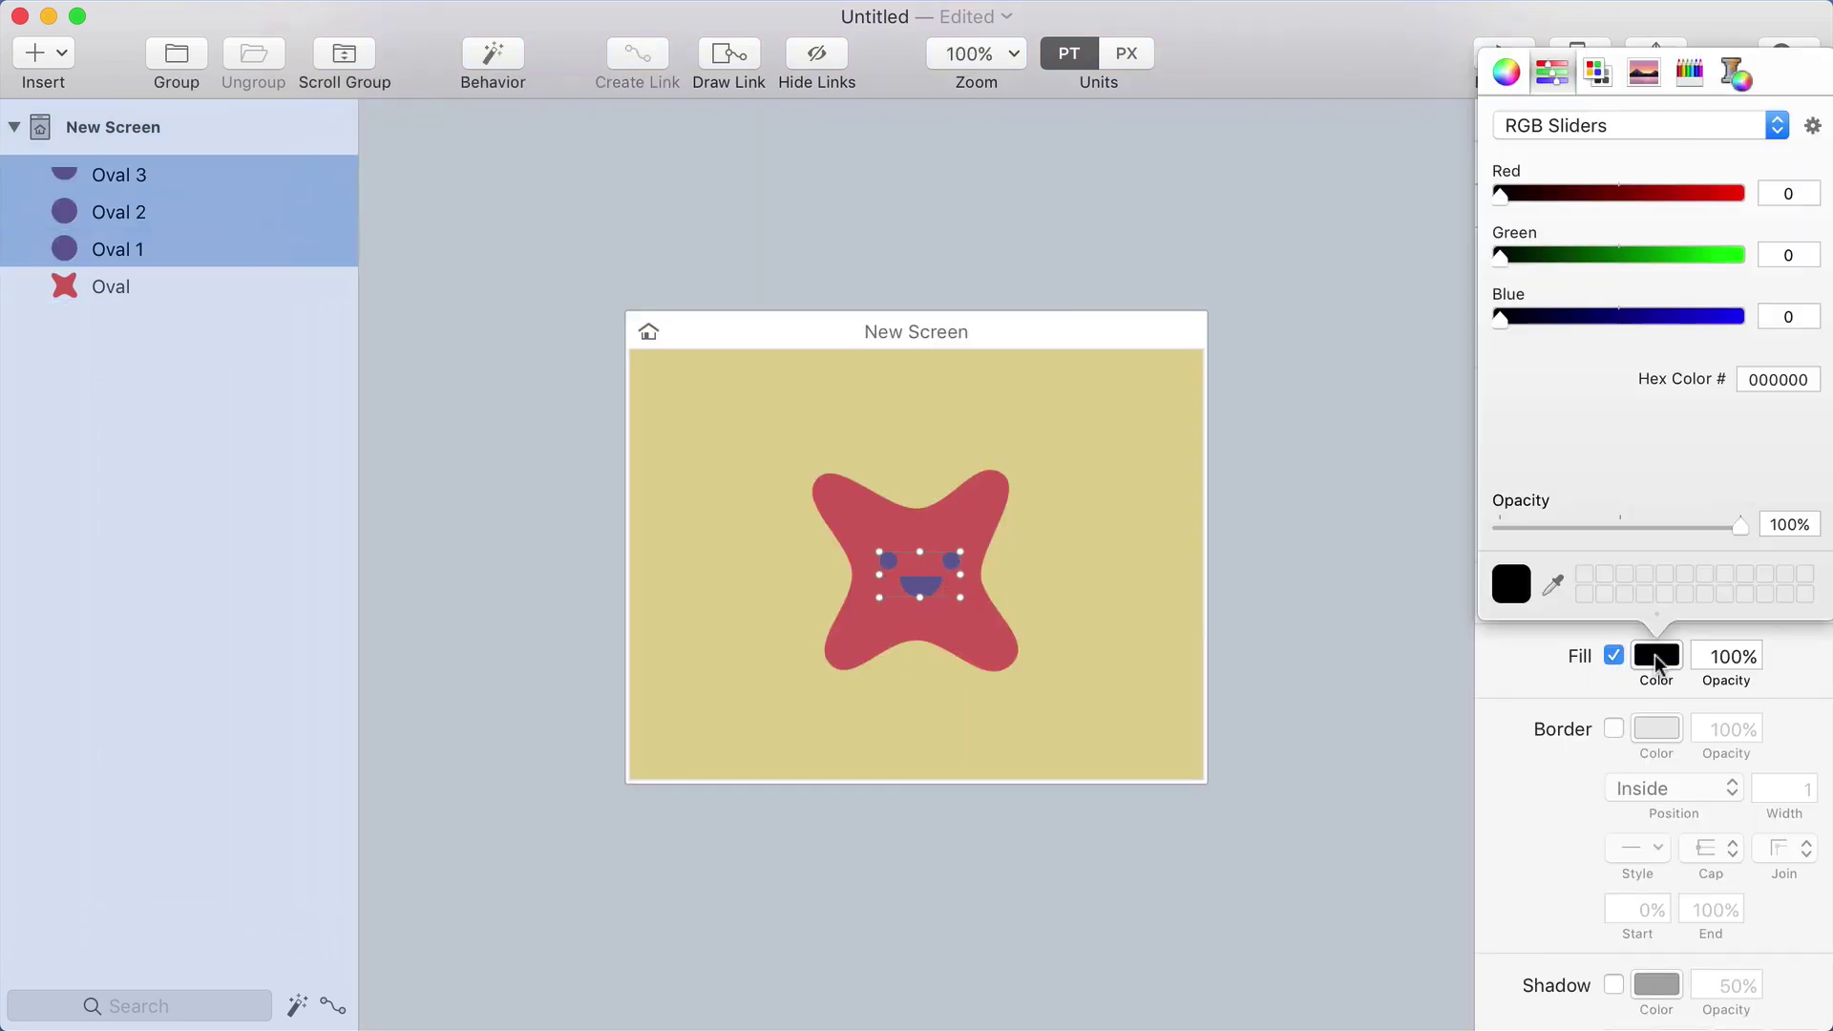
drag(1499, 194, 1629, 195)
drag(1608, 258, 1645, 257)
drag(1616, 317, 1706, 325)
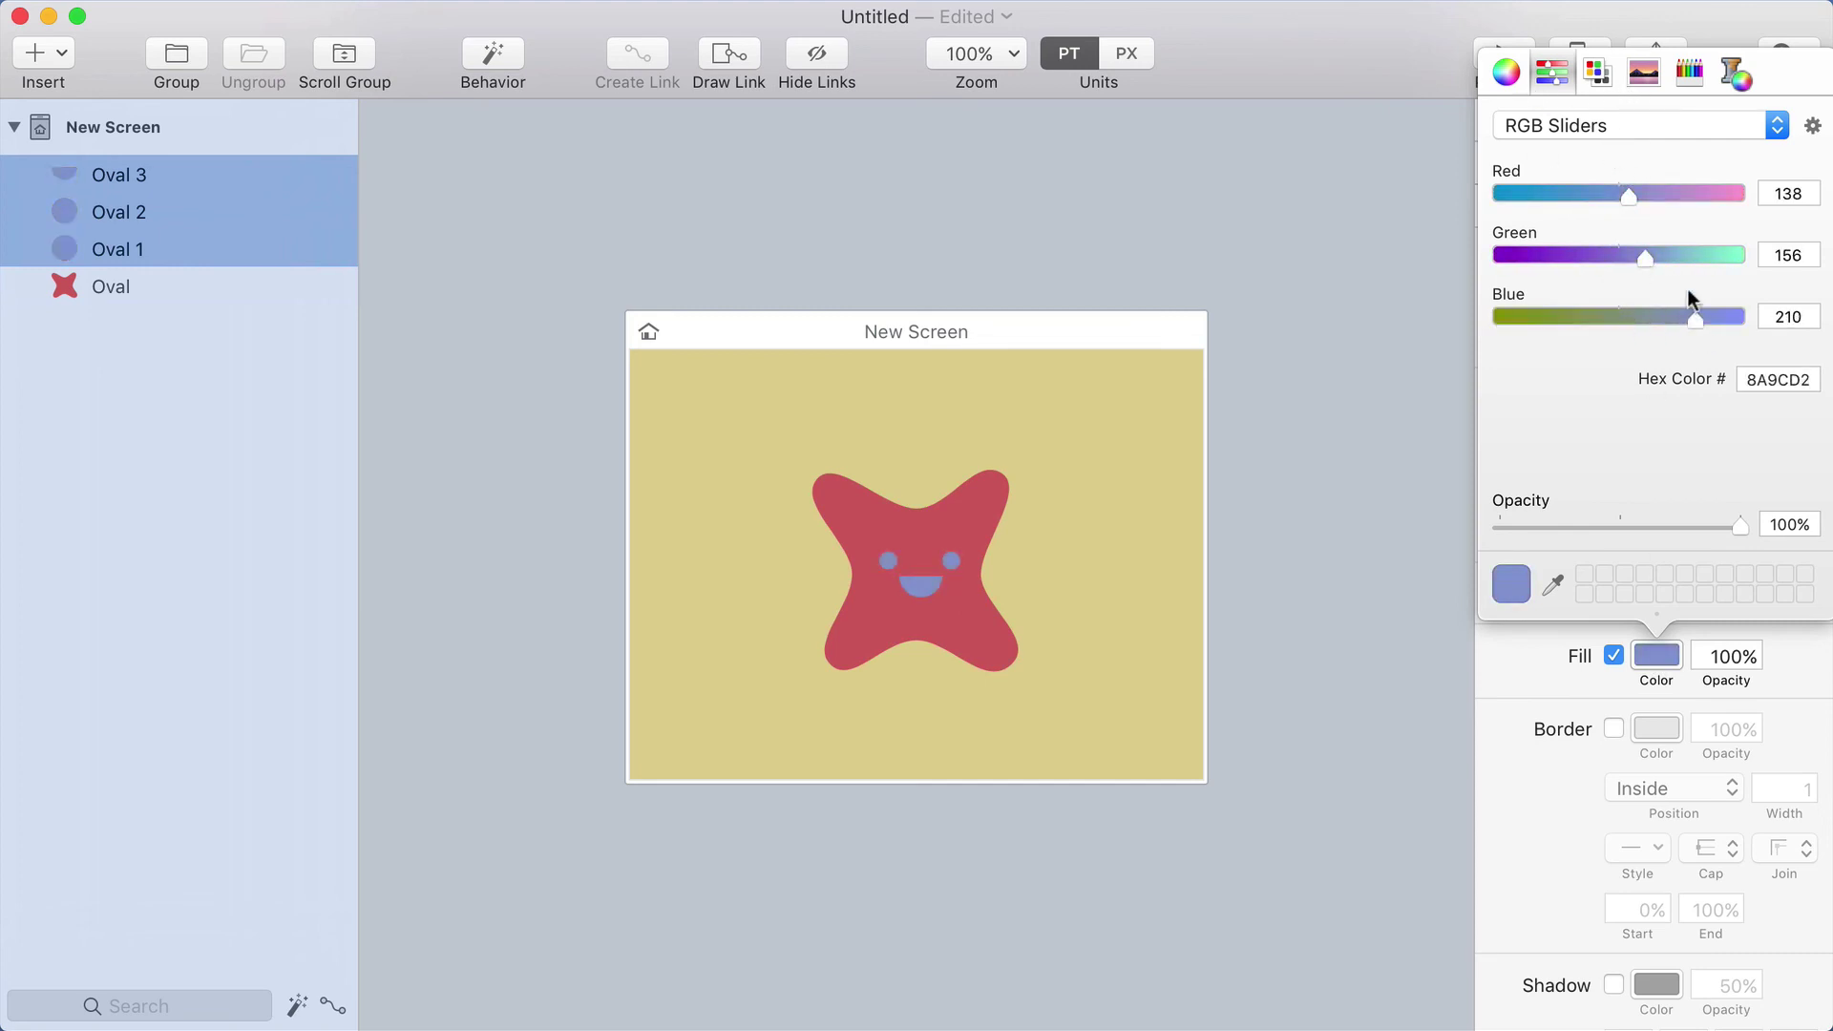
drag(1645, 257, 1582, 256)
mouse_move(1629, 195)
mouse_down()
mouse_move(1585, 193)
mouse_move(1616, 192)
mouse_up()
click(1115, 225)
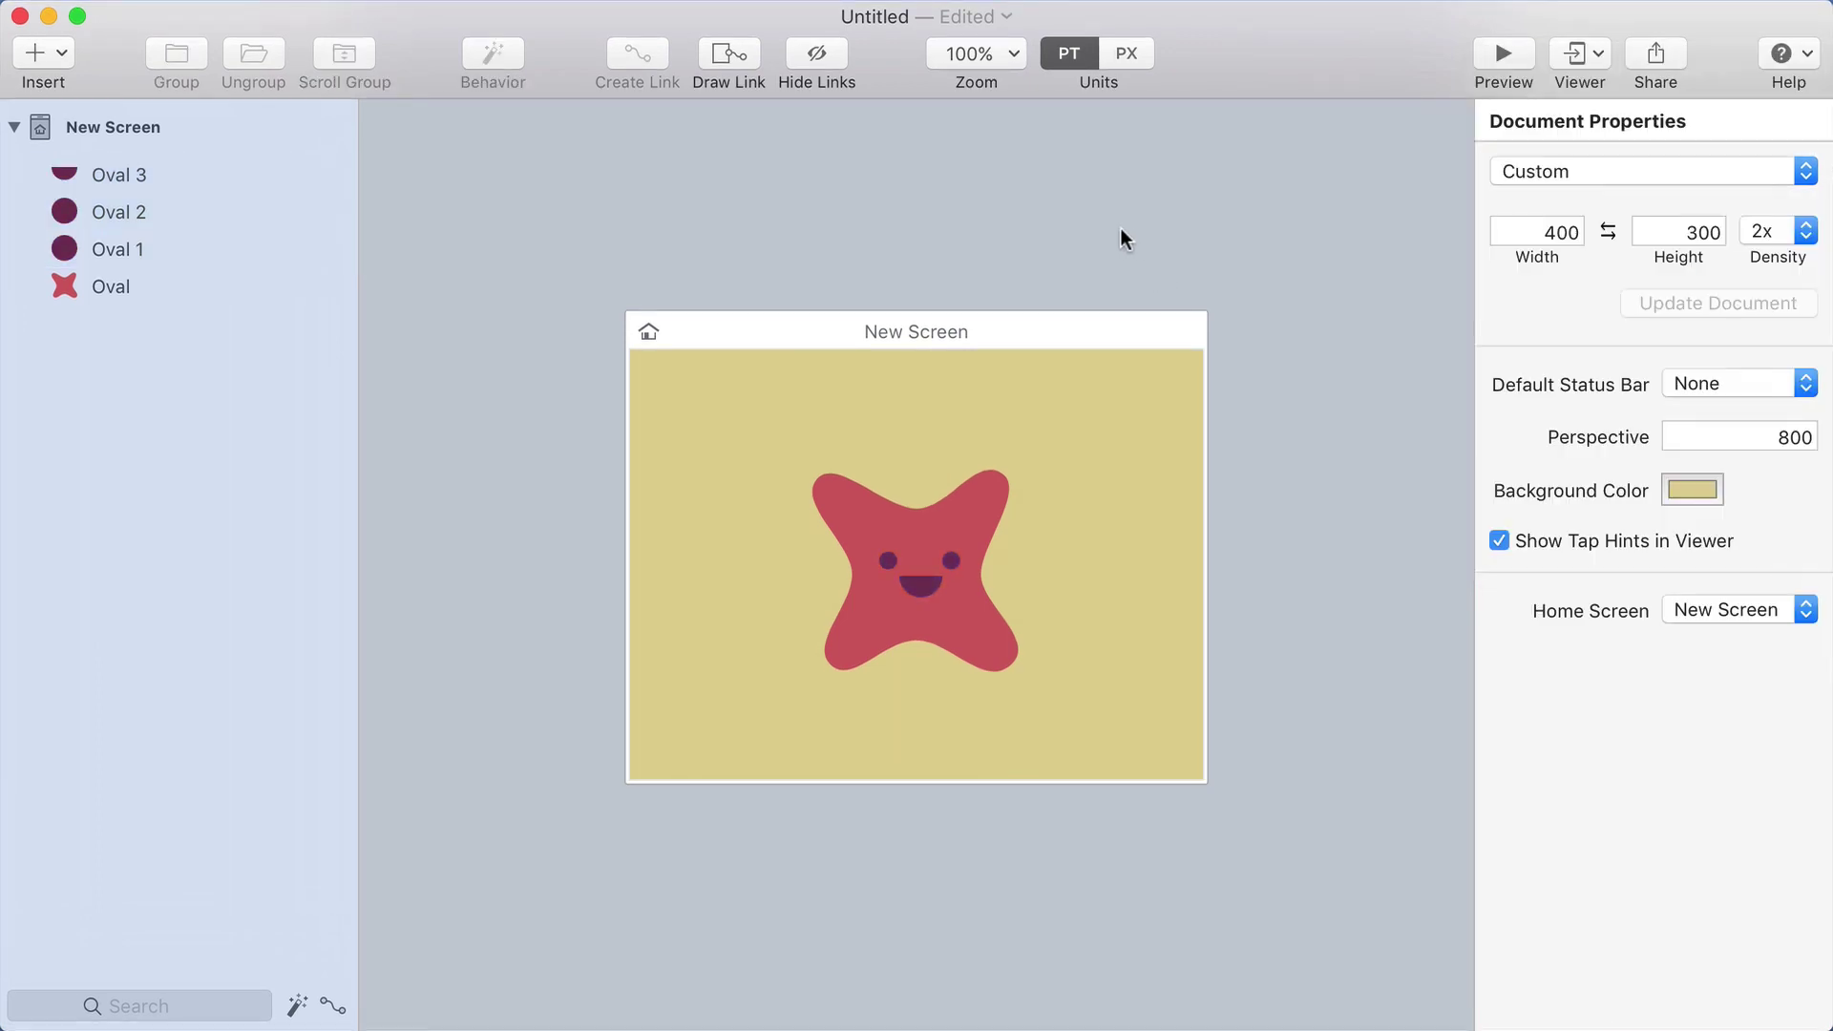